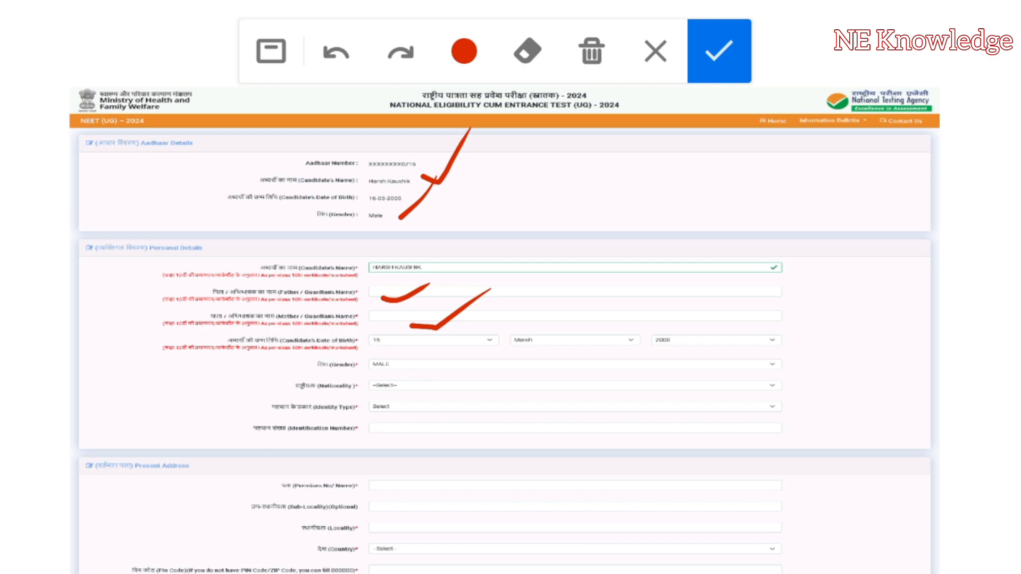
Step: Annotate the Identification Number, Same As Present Address, Present and Permanent Address fields
{"action": "left_click_drag", "start_coordinate": [371, 426], "coordinate": [486, 421]}
{"action": "left_click_drag", "start_coordinate": [394, 439], "coordinate": [497, 432]}
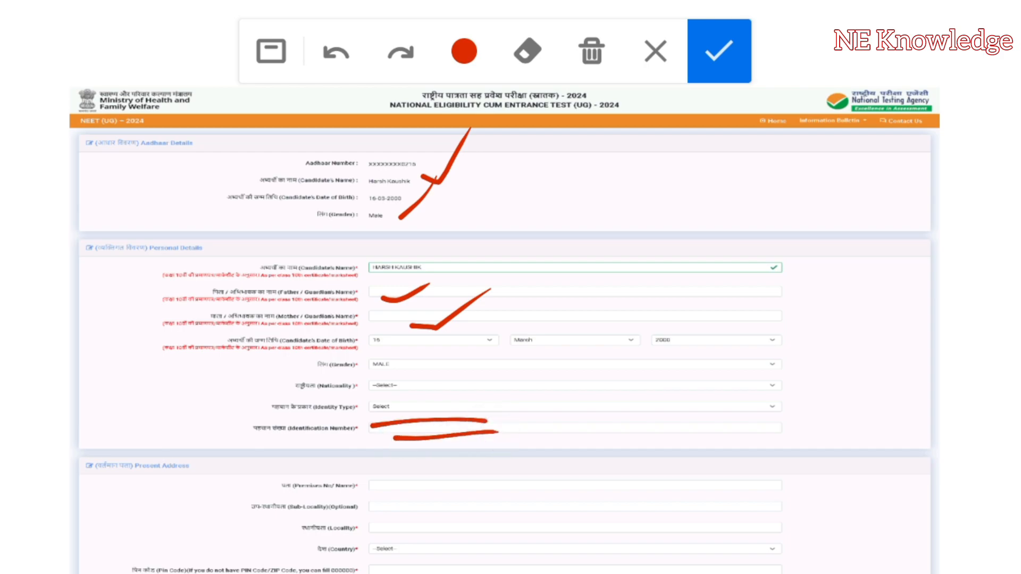
{"action": "left_click_drag", "start_coordinate": [395, 496], "coordinate": [435, 491]}
{"action": "scroll", "coordinate": [505, 319], "scroll_direction": "down", "scroll_amount": 5}
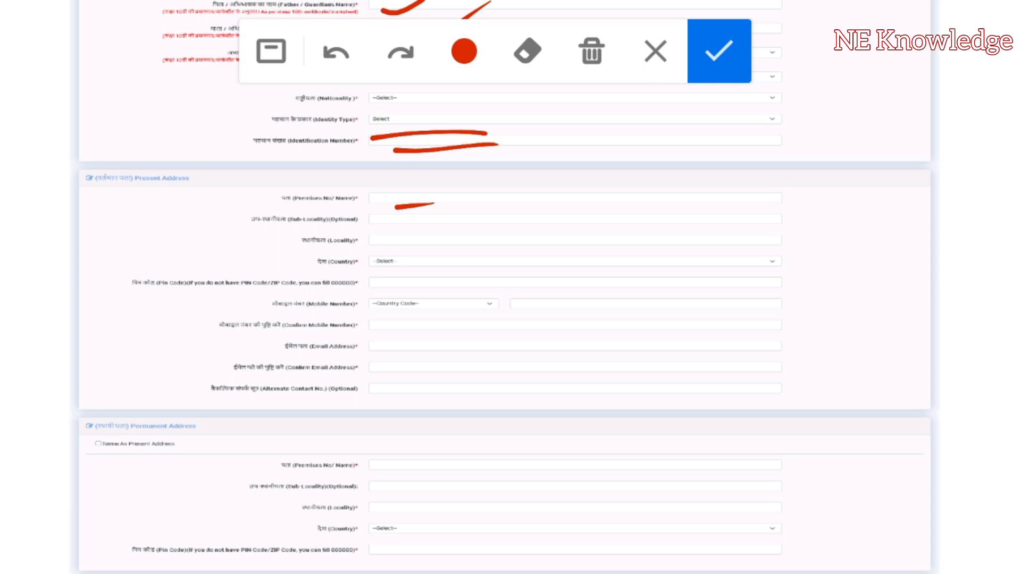
{"action": "left_click", "coordinate": [592, 52]}
{"action": "left_click_drag", "start_coordinate": [91, 446], "coordinate": [135, 408]}
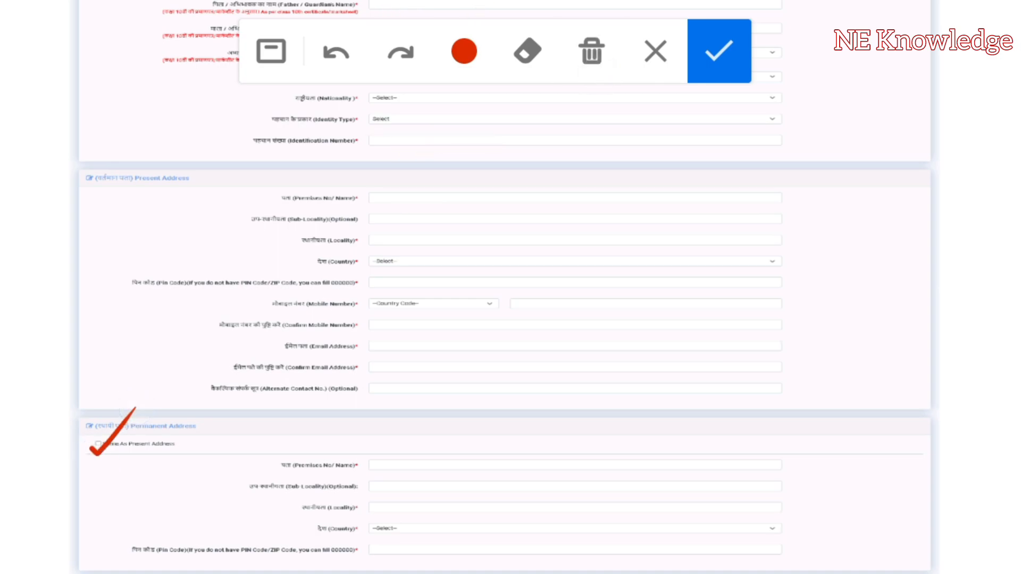
{"action": "left_click_drag", "start_coordinate": [526, 202], "coordinate": [553, 357]}
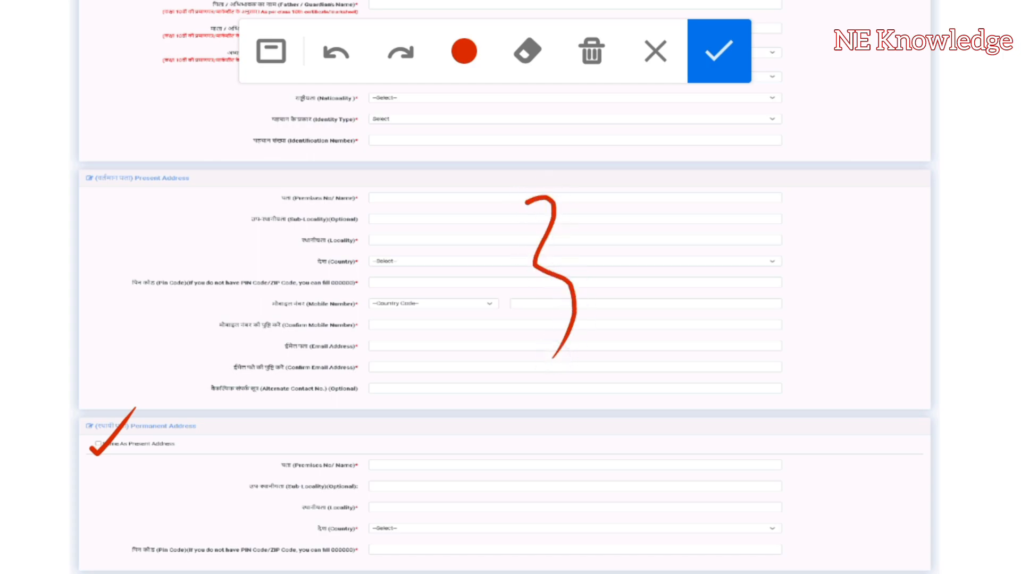
{"action": "left_click_drag", "start_coordinate": [461, 501], "coordinate": [534, 456]}
{"action": "left_click_drag", "start_coordinate": [489, 522], "coordinate": [572, 449]}
{"action": "scroll", "coordinate": [572, 448], "scroll_direction": "down", "scroll_amount": 5}
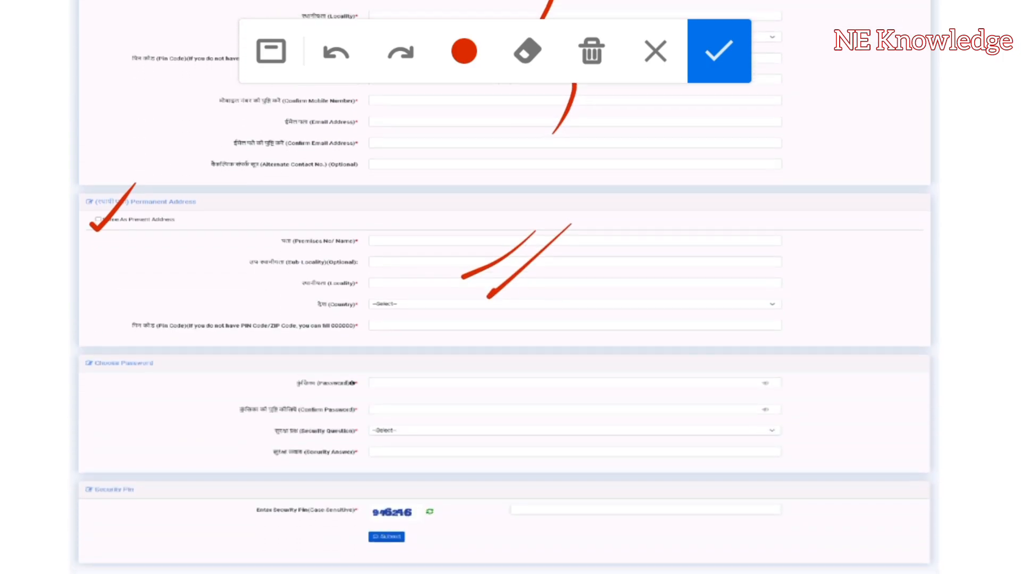
{"action": "scroll", "coordinate": [506, 320], "scroll_direction": "up", "scroll_amount": 1}
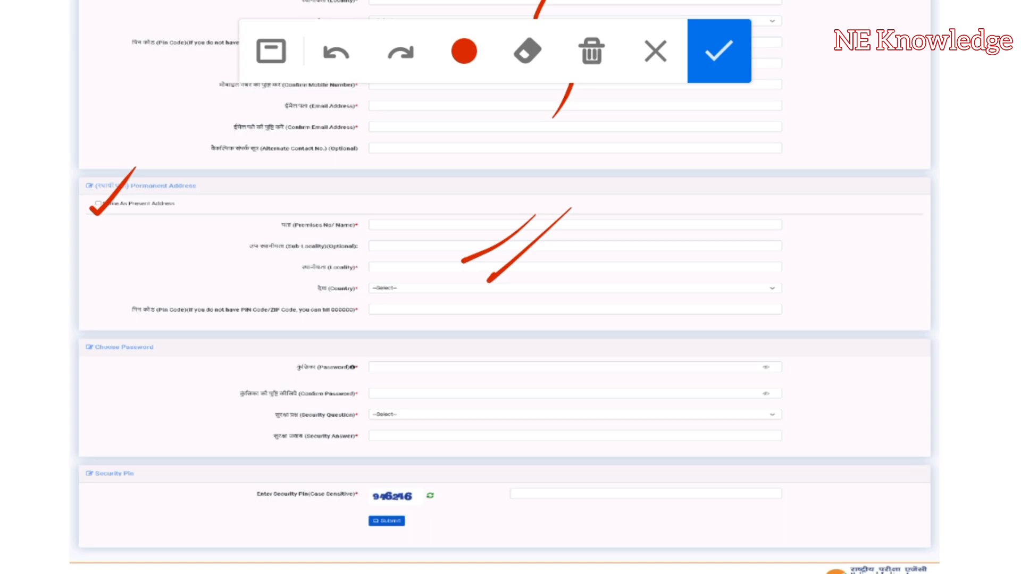
Step: Write a sample strong password with symbols and digits, marking the Confirm Password field
{"action": "left_click", "coordinate": [592, 51]}
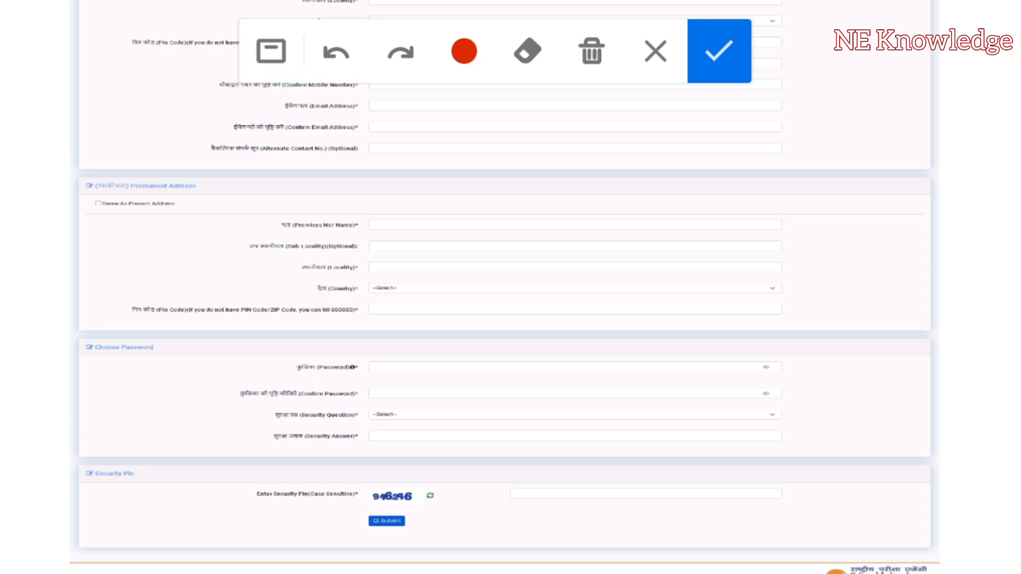
{"action": "mouse_move", "coordinate": [520, 284]}
{"action": "left_mouse_down"}
{"action": "mouse_move", "coordinate": [503, 339]}
{"action": "mouse_move", "coordinate": [543, 332]}
{"action": "mouse_move", "coordinate": [540, 315]}
{"action": "mouse_move", "coordinate": [650, 297]}
{"action": "left_mouse_up"}
{"action": "mouse_move", "coordinate": [734, 250]}
{"action": "left_mouse_down"}
{"action": "mouse_move", "coordinate": [706, 274]}
{"action": "mouse_move", "coordinate": [689, 251]}
{"action": "mouse_move", "coordinate": [785, 272]}
{"action": "left_mouse_up"}
{"action": "left_click_drag", "start_coordinate": [774, 216], "coordinate": [766, 304]}
{"action": "mouse_move", "coordinate": [809, 218]}
{"action": "left_mouse_down"}
{"action": "mouse_move", "coordinate": [801, 295]}
{"action": "mouse_move", "coordinate": [851, 183]}
{"action": "mouse_move", "coordinate": [898, 250]}
{"action": "left_mouse_up"}
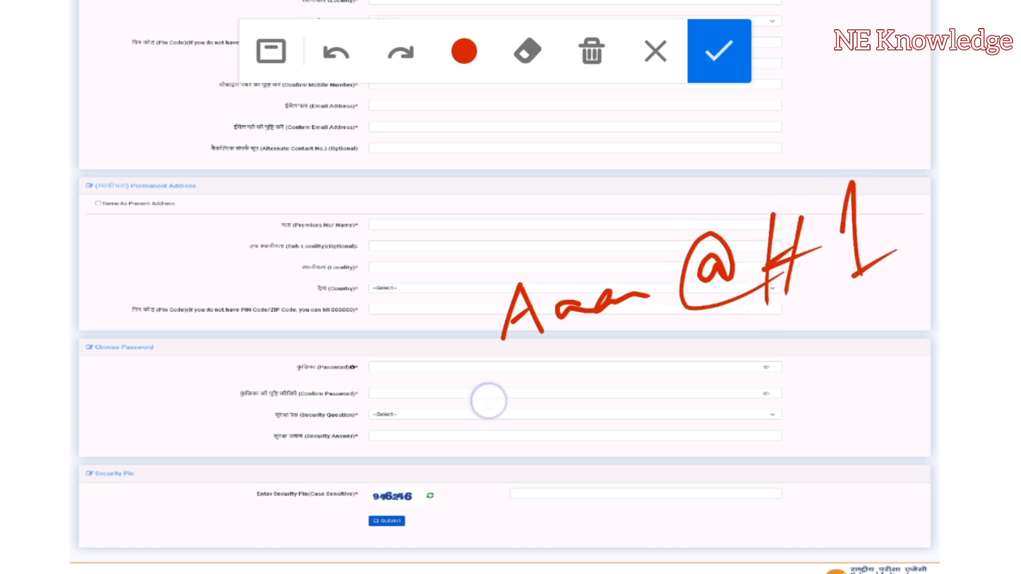
{"action": "mouse_move", "coordinate": [486, 401]}
{"action": "left_mouse_down"}
{"action": "mouse_move", "coordinate": [878, 170]}
{"action": "mouse_move", "coordinate": [458, 289]}
{"action": "mouse_move", "coordinate": [488, 432]}
{"action": "left_mouse_up"}
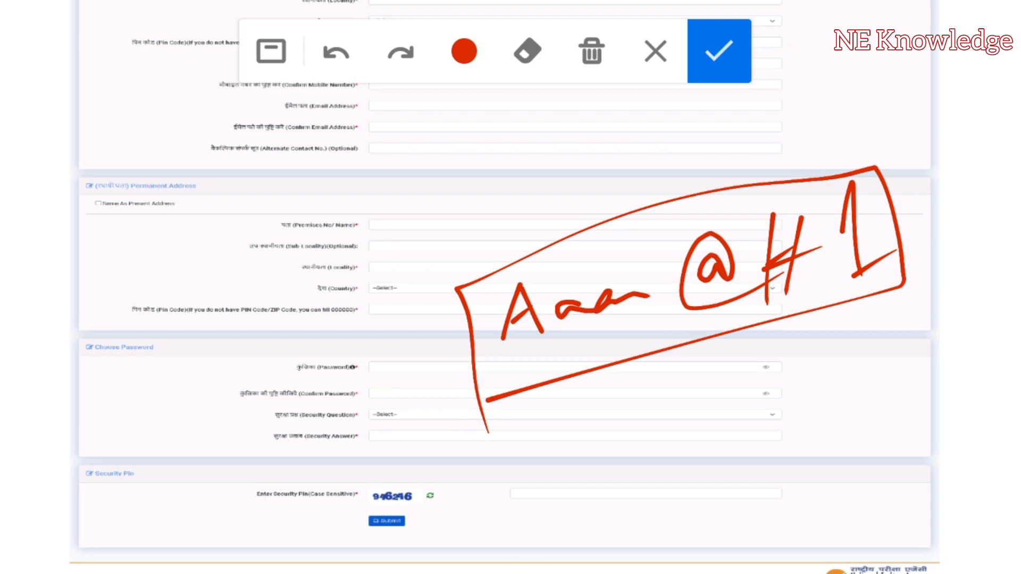
{"action": "left_click_drag", "start_coordinate": [371, 404], "coordinate": [435, 360]}
Step: Mark the Security Answer field, the displayed security PIN and its entry field
{"action": "left_click_drag", "start_coordinate": [389, 443], "coordinate": [486, 448]}
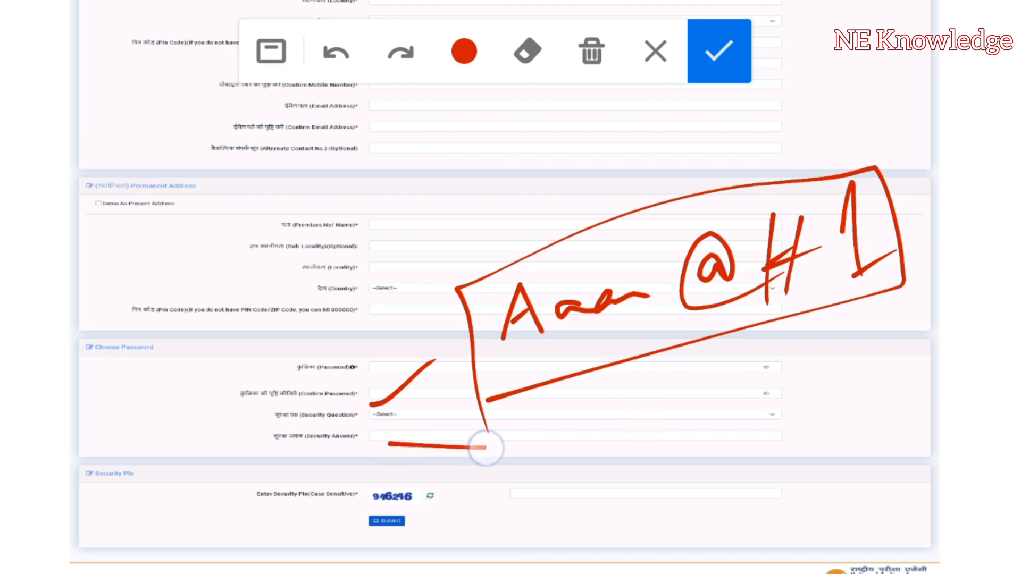
{"action": "mouse_move", "coordinate": [457, 480]}
{"action": "left_mouse_down"}
{"action": "mouse_move", "coordinate": [365, 483]}
{"action": "mouse_move", "coordinate": [469, 485]}
{"action": "mouse_move", "coordinate": [388, 473]}
{"action": "left_mouse_up"}
{"action": "mouse_move", "coordinate": [606, 496]}
{"action": "left_mouse_down"}
{"action": "mouse_move", "coordinate": [619, 510]}
{"action": "mouse_move", "coordinate": [674, 462]}
{"action": "left_mouse_up"}
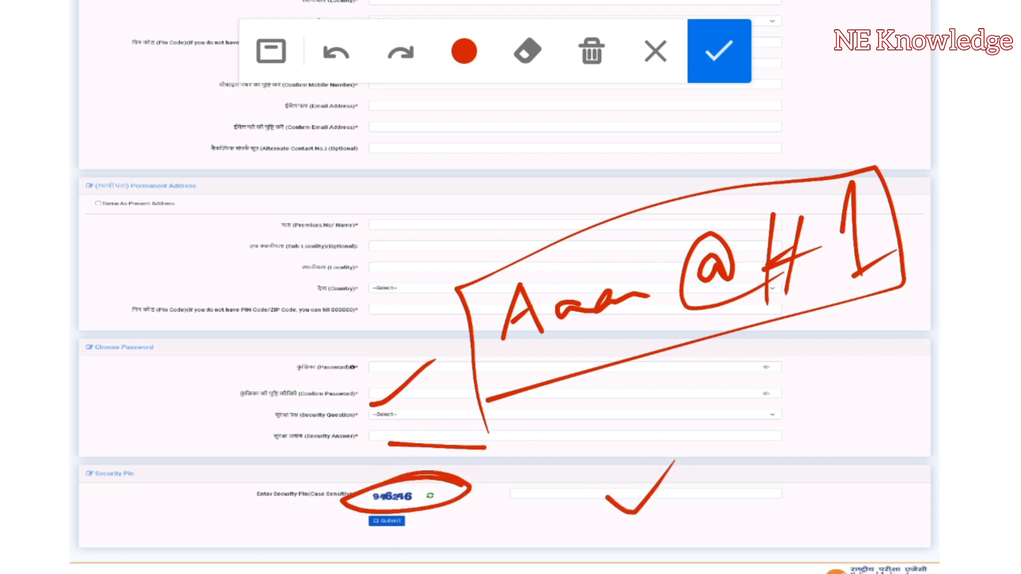
{"action": "scroll", "coordinate": [505, 287], "scroll_direction": "down", "scroll_amount": 3}
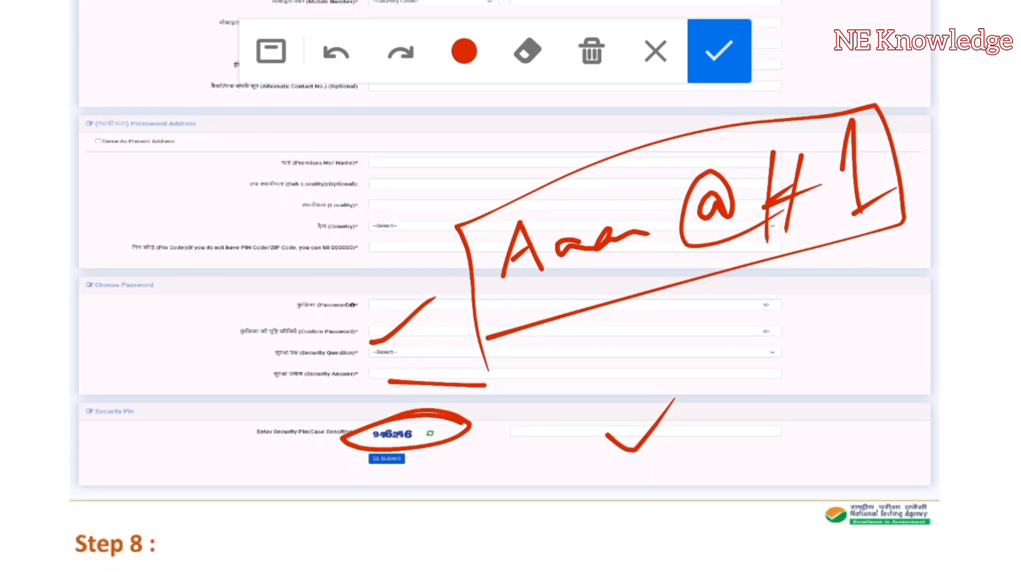
Step: Tick the name, date of birth, gender, mobile and email checklist items and the I Agree declaration
{"action": "scroll", "coordinate": [505, 287], "scroll_direction": "down", "scroll_amount": 15}
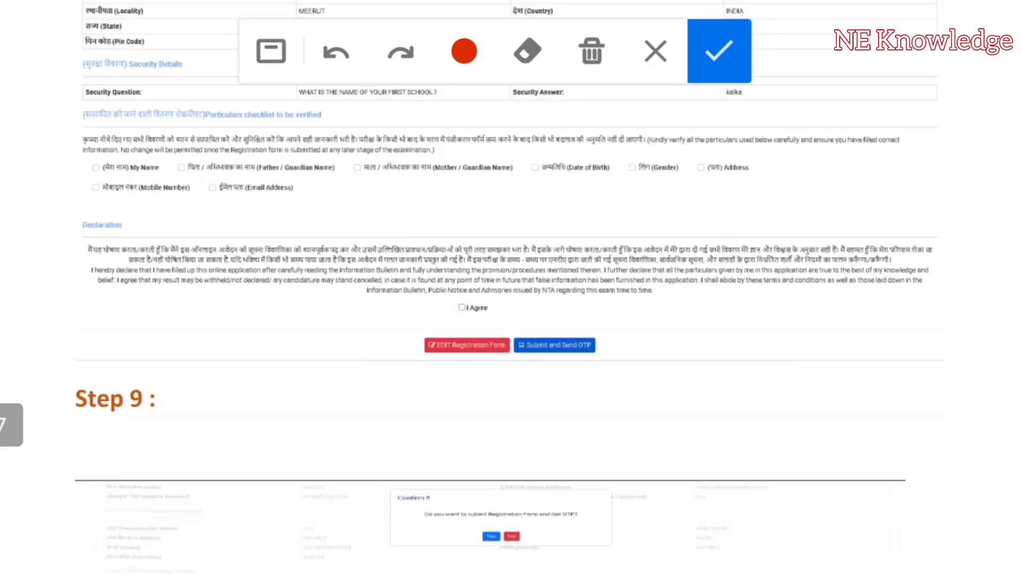
{"action": "left_click_drag", "start_coordinate": [69, 166], "coordinate": [128, 137]}
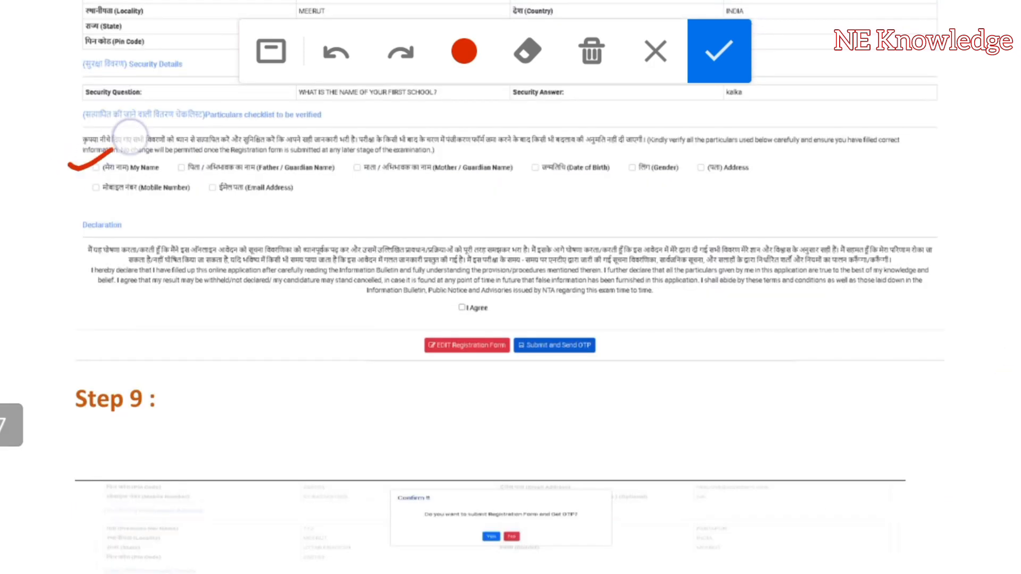
{"action": "left_click_drag", "start_coordinate": [179, 165], "coordinate": [219, 133]}
{"action": "left_click_drag", "start_coordinate": [346, 159], "coordinate": [390, 124]}
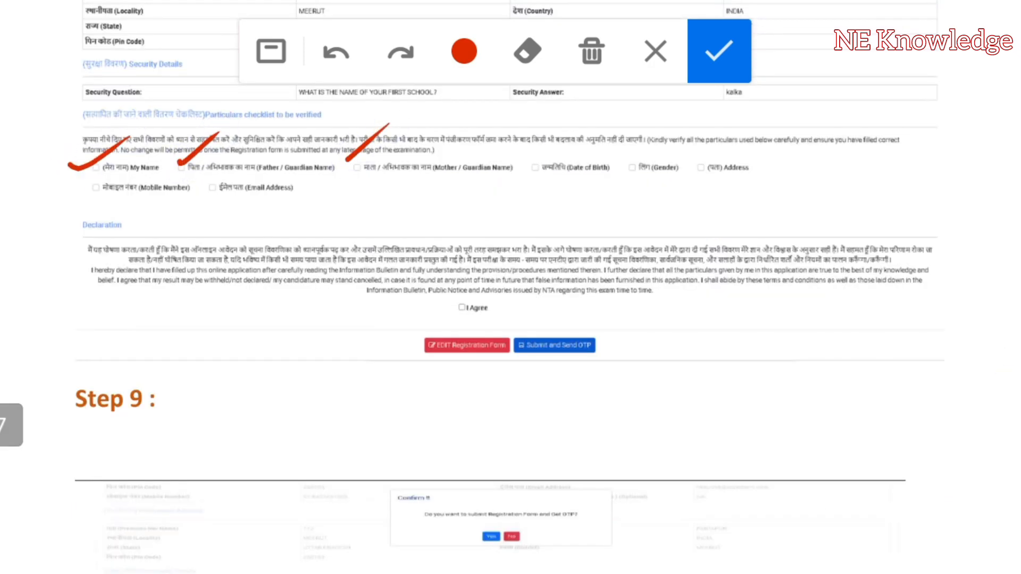
{"action": "left_click_drag", "start_coordinate": [525, 155], "coordinate": [577, 127]}
{"action": "mouse_move", "coordinate": [627, 156]}
{"action": "left_mouse_down"}
{"action": "mouse_move", "coordinate": [671, 126]}
{"action": "mouse_move", "coordinate": [696, 154]}
{"action": "mouse_move", "coordinate": [740, 132]}
{"action": "left_mouse_up"}
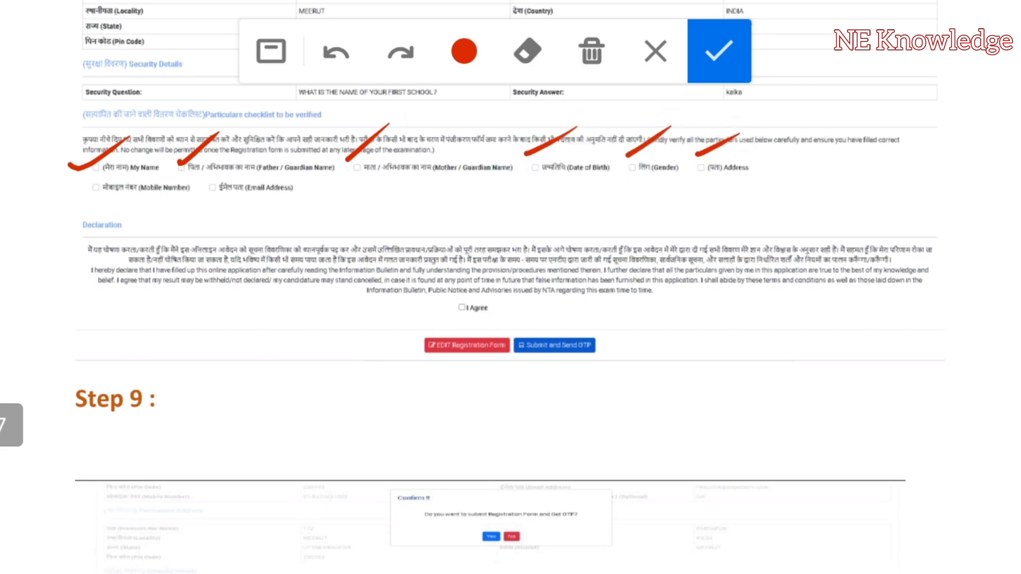
{"action": "left_click_drag", "start_coordinate": [64, 195], "coordinate": [102, 176]}
{"action": "left_click_drag", "start_coordinate": [188, 202], "coordinate": [242, 163]}
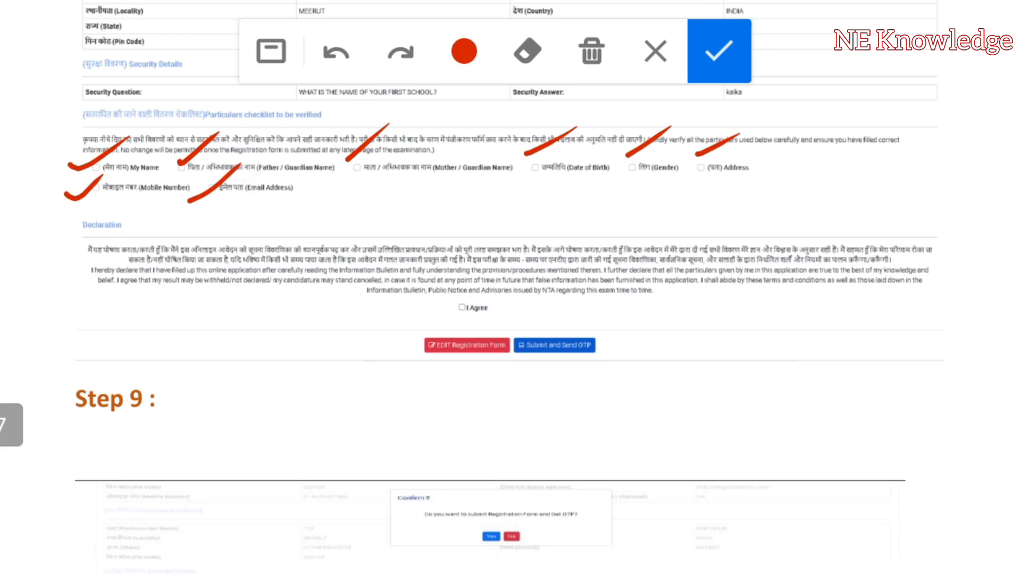
{"action": "left_click_drag", "start_coordinate": [453, 307], "coordinate": [529, 242]}
{"action": "mouse_move", "coordinate": [421, 411]}
{"action": "left_mouse_down"}
{"action": "mouse_move", "coordinate": [464, 361]}
{"action": "mouse_move", "coordinate": [447, 429]}
{"action": "left_mouse_up"}
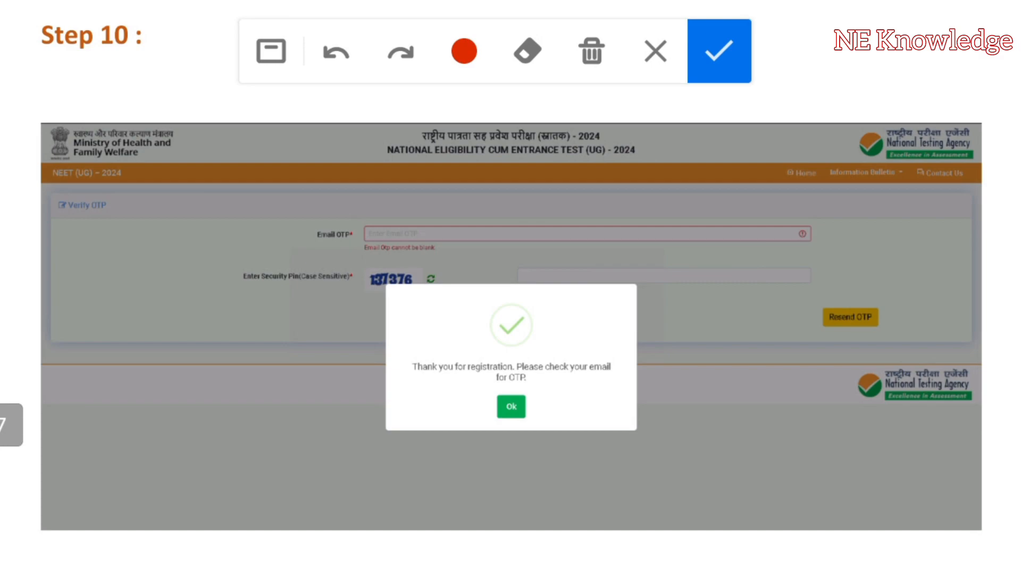
Step: Mark the Ok button on the registration thank-you message
{"action": "mouse_move", "coordinate": [555, 400]}
{"action": "left_mouse_down"}
{"action": "mouse_move", "coordinate": [524, 433]}
{"action": "mouse_move", "coordinate": [541, 408]}
{"action": "left_mouse_up"}
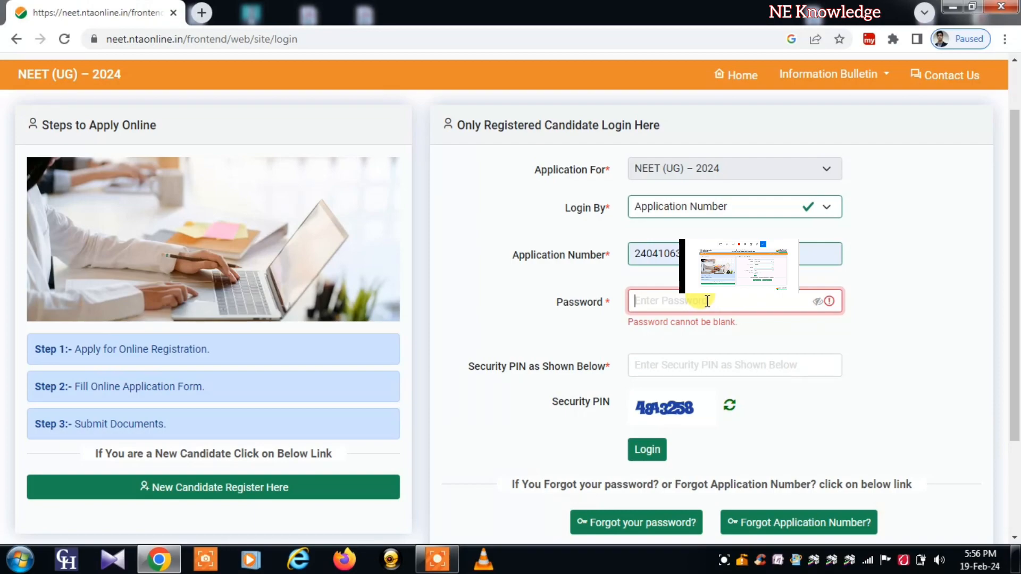
Step: Log in with the account password and the security PIN
{"action": "type", "text": "aaaaaaa"}
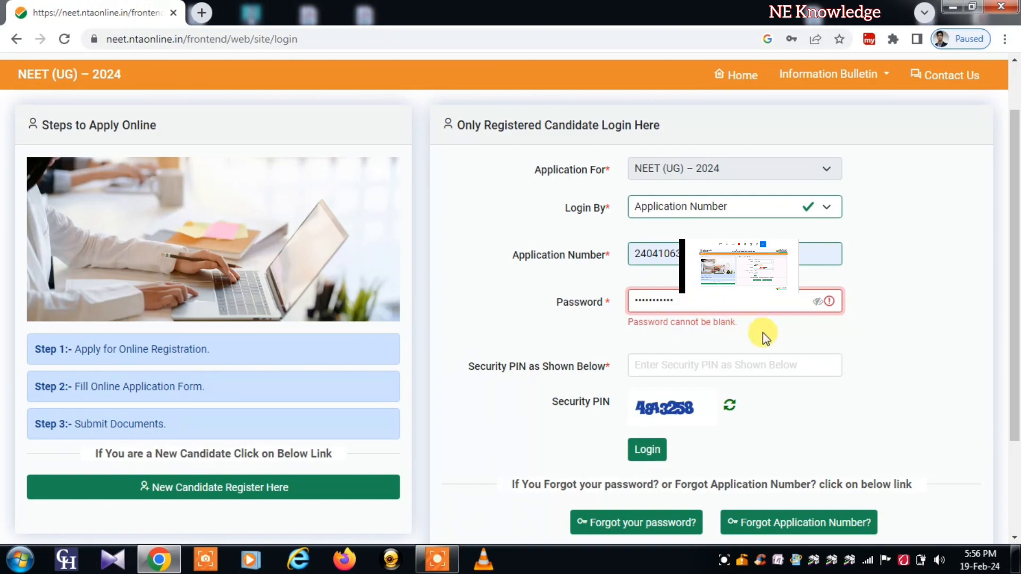
{"action": "left_click", "coordinate": [645, 363]}
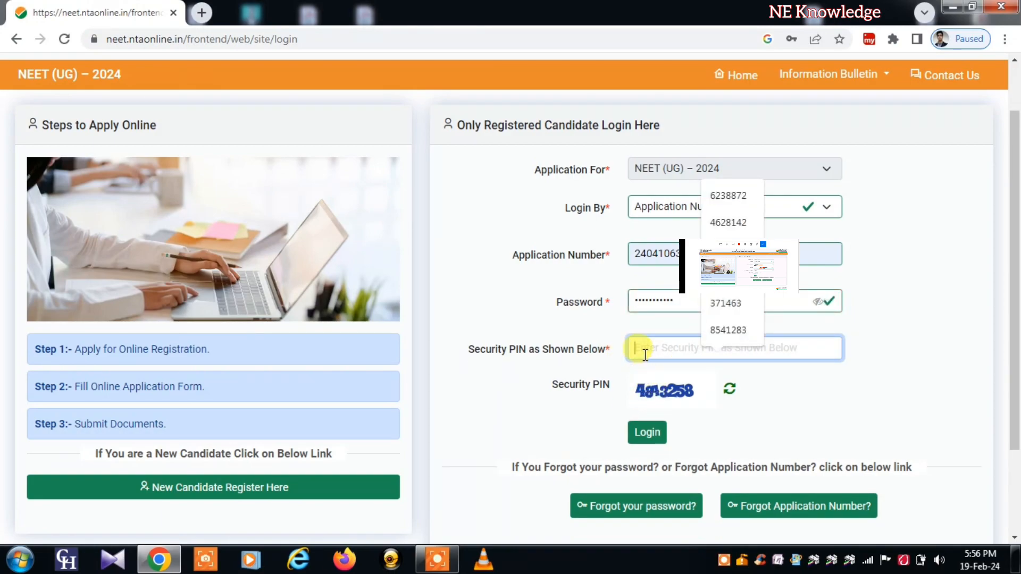
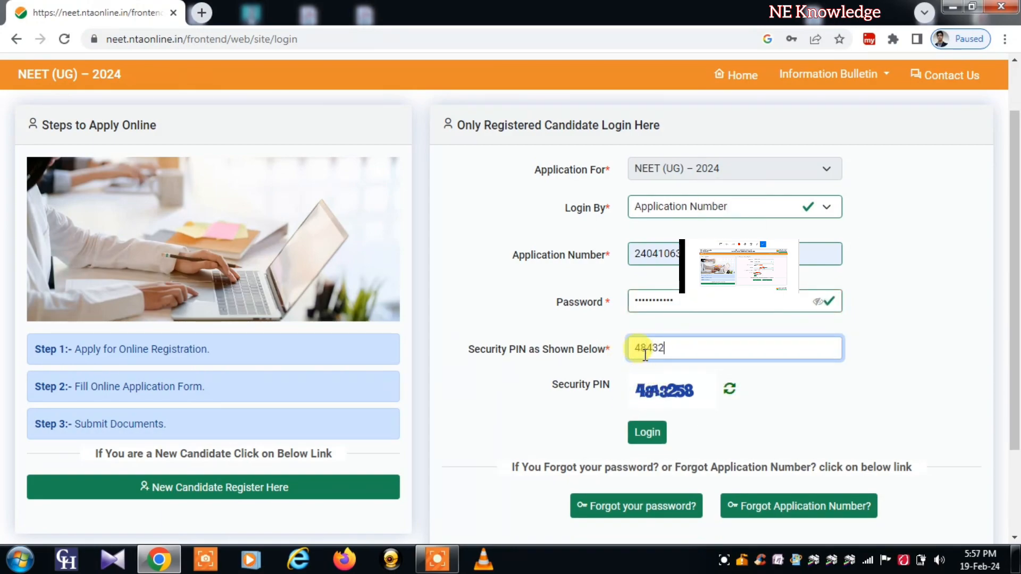
{"action": "left_click", "coordinate": [638, 430]}
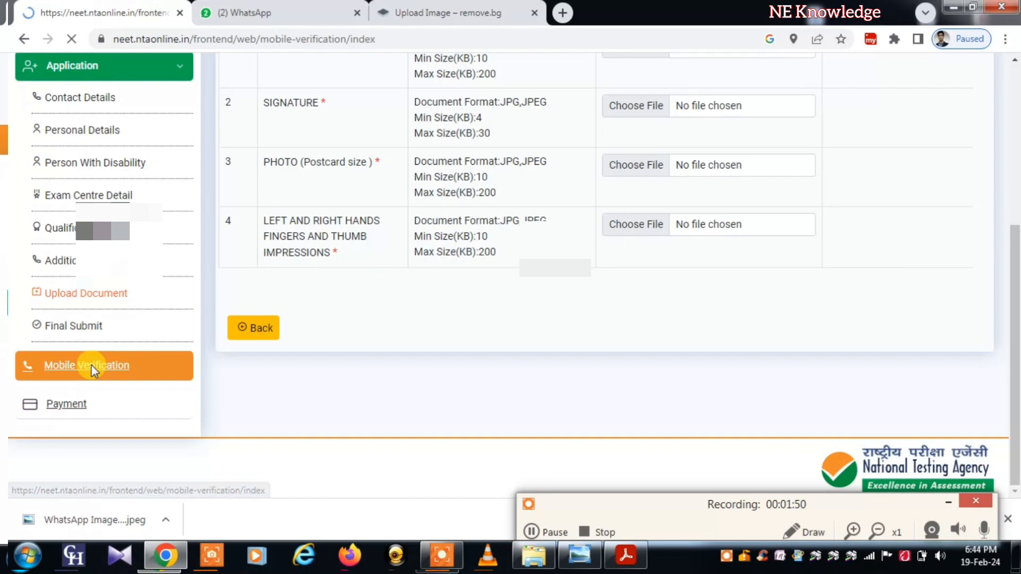
Step: On Mobile Verification, choose country code 91, enter the captcha and request an OTP
{"action": "left_click", "coordinate": [91, 365]}
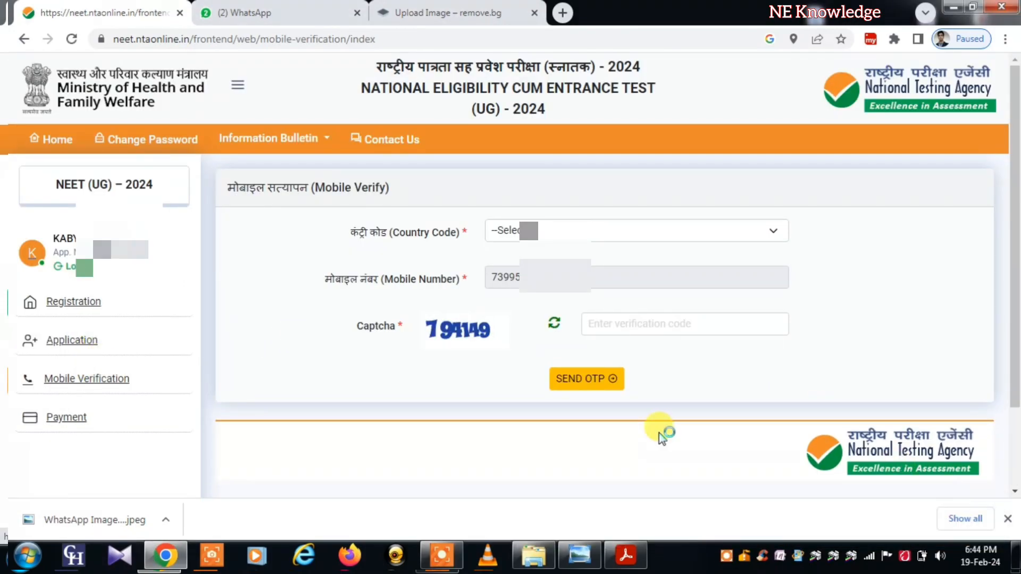
{"action": "left_click", "coordinate": [94, 389]}
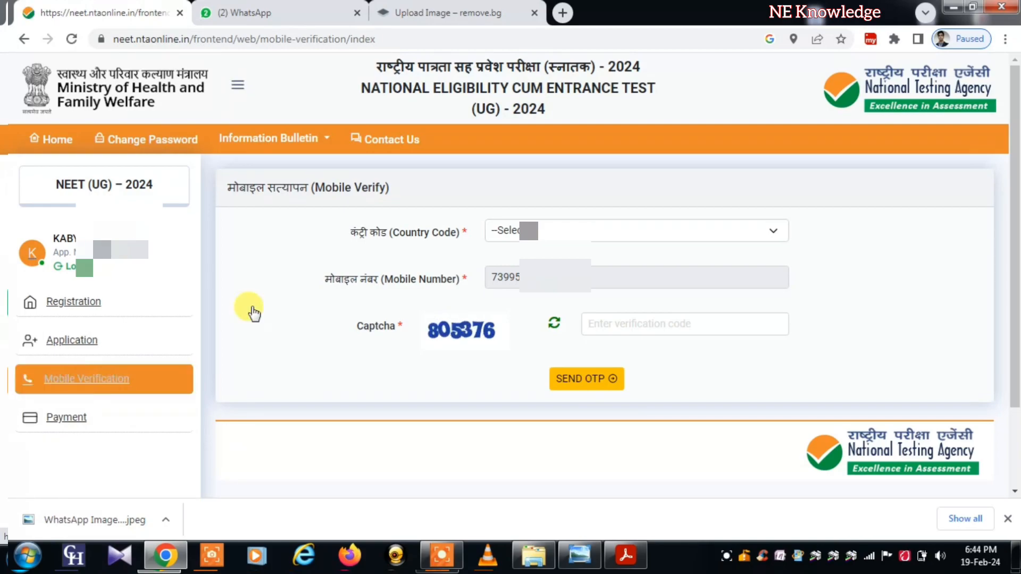
{"action": "left_click", "coordinate": [512, 230]}
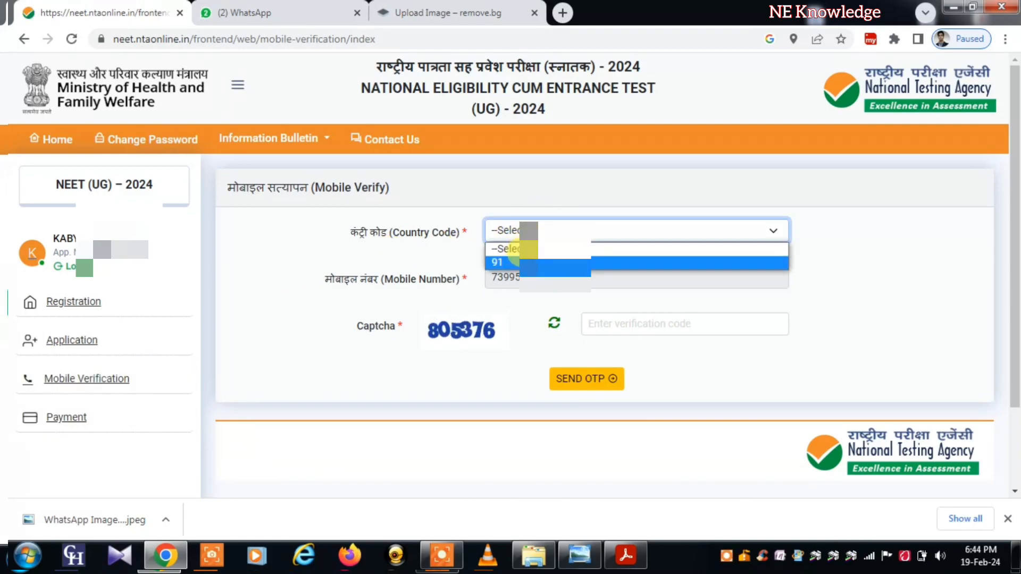
{"action": "left_click", "coordinate": [514, 262]}
{"action": "left_click", "coordinate": [606, 326]}
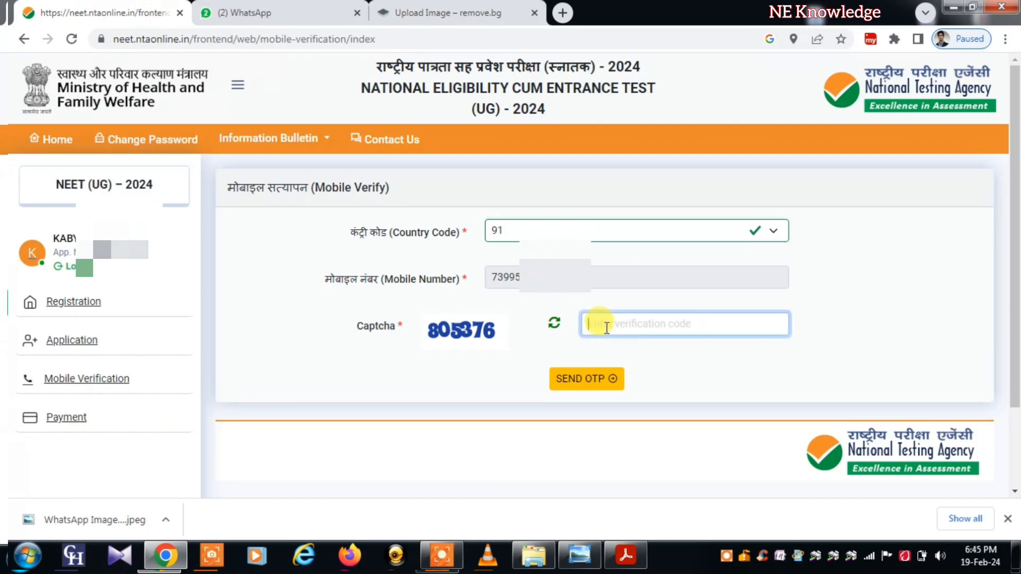
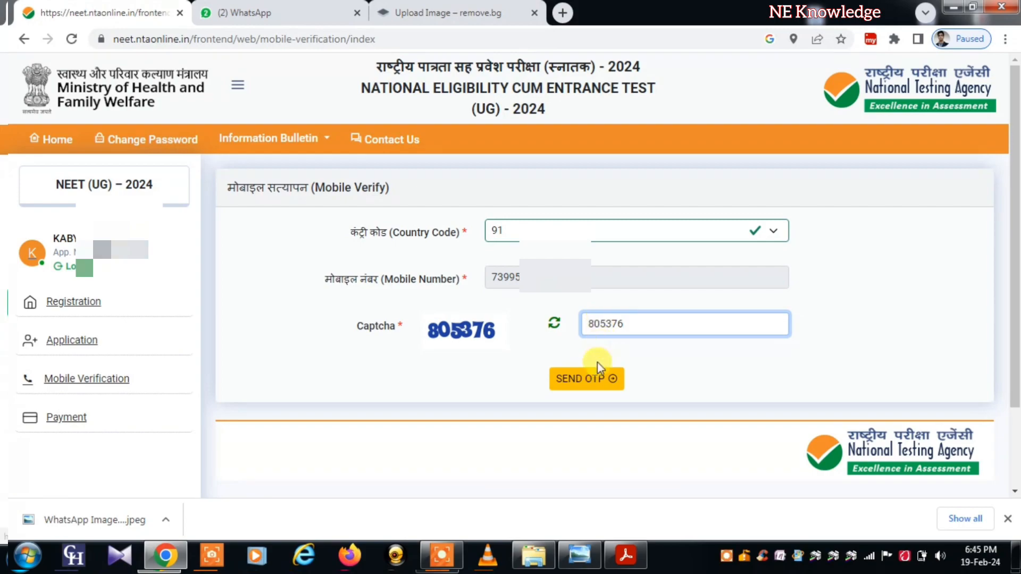
{"action": "left_click", "coordinate": [598, 379]}
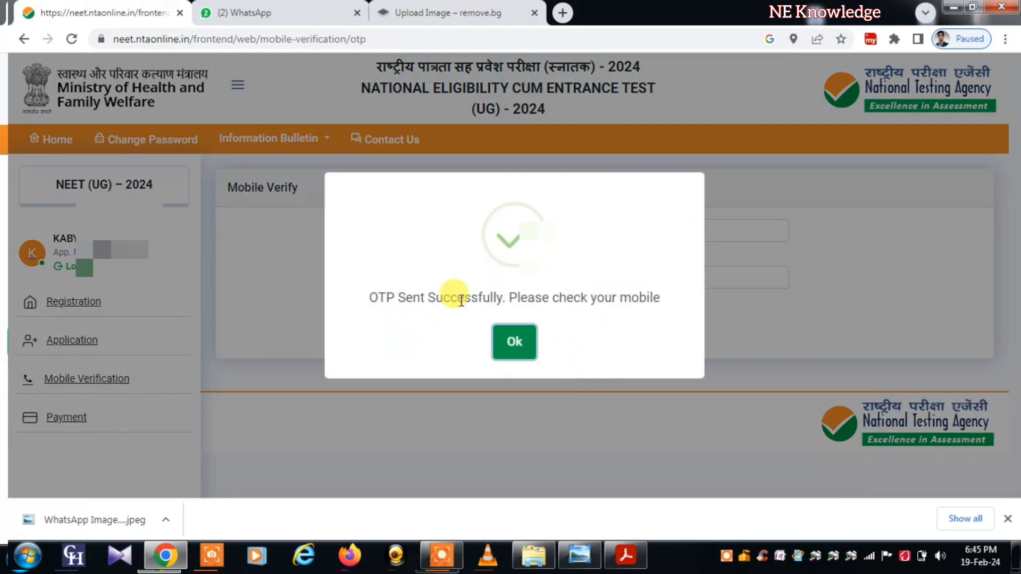
Step: Enter the new captcha and the received mobile OTP, then verify the mobile number
{"action": "left_click", "coordinate": [512, 346]}
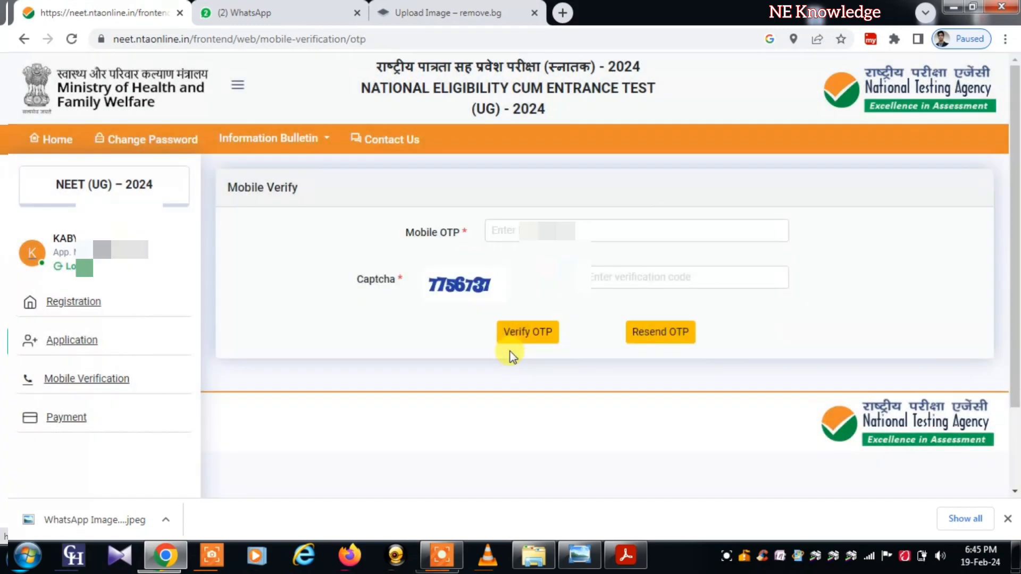
{"action": "left_click", "coordinate": [726, 555]}
{"action": "left_click", "coordinate": [541, 535]}
{"action": "left_click", "coordinate": [535, 532]}
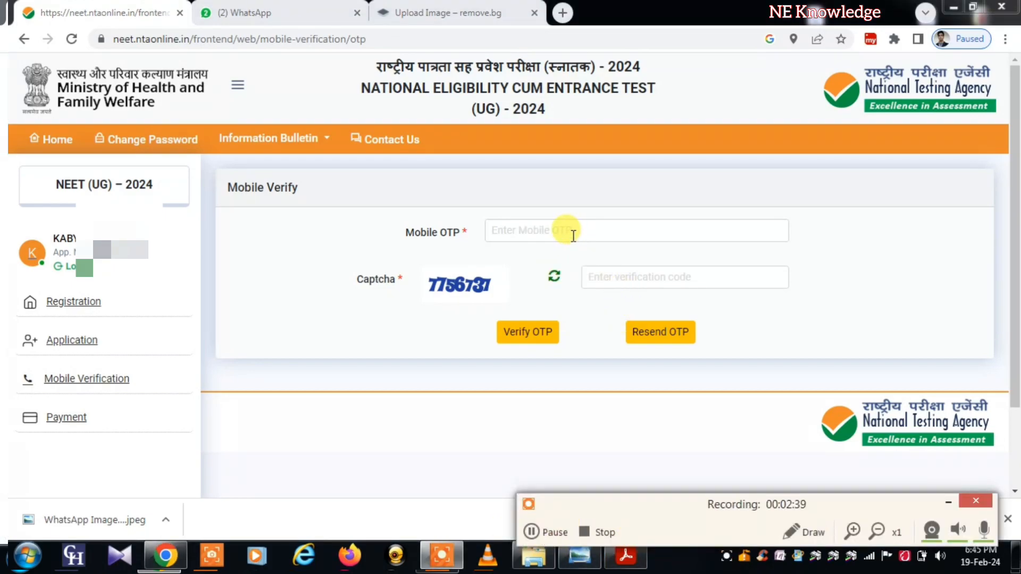
{"action": "left_click", "coordinate": [574, 236]}
{"action": "left_click", "coordinate": [604, 274]}
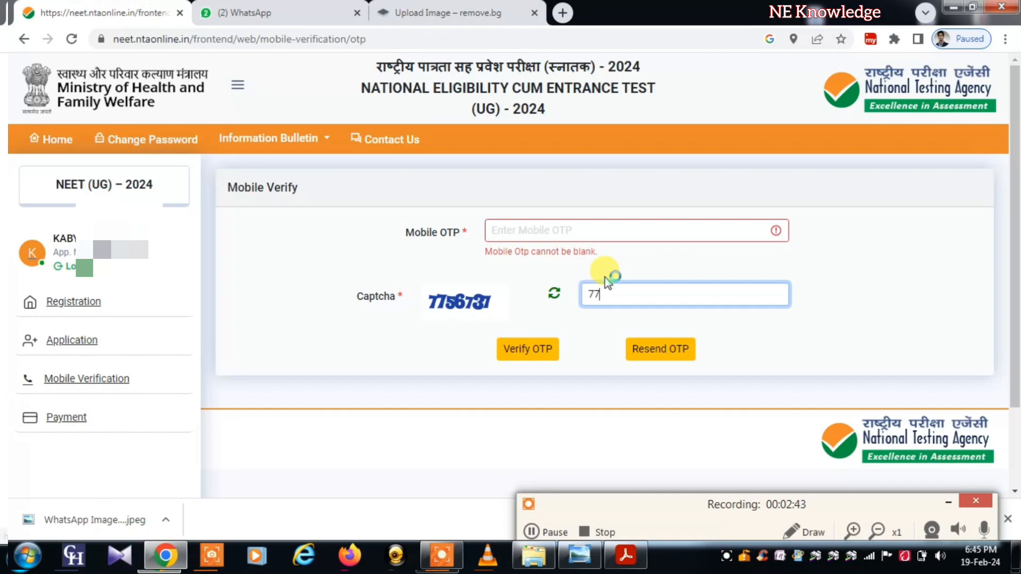
{"action": "left_click", "coordinate": [540, 230]}
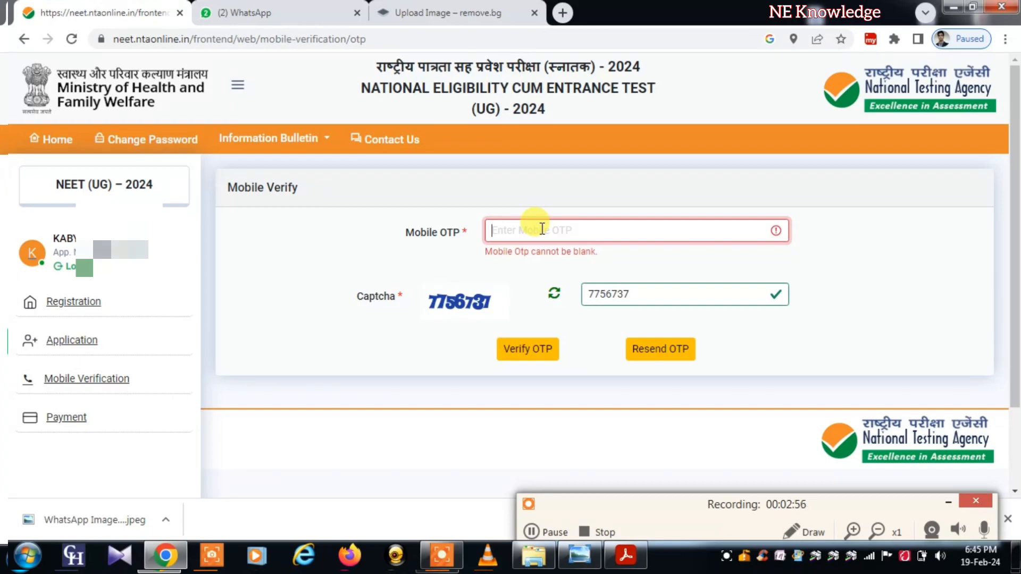
{"action": "left_click", "coordinate": [949, 503]}
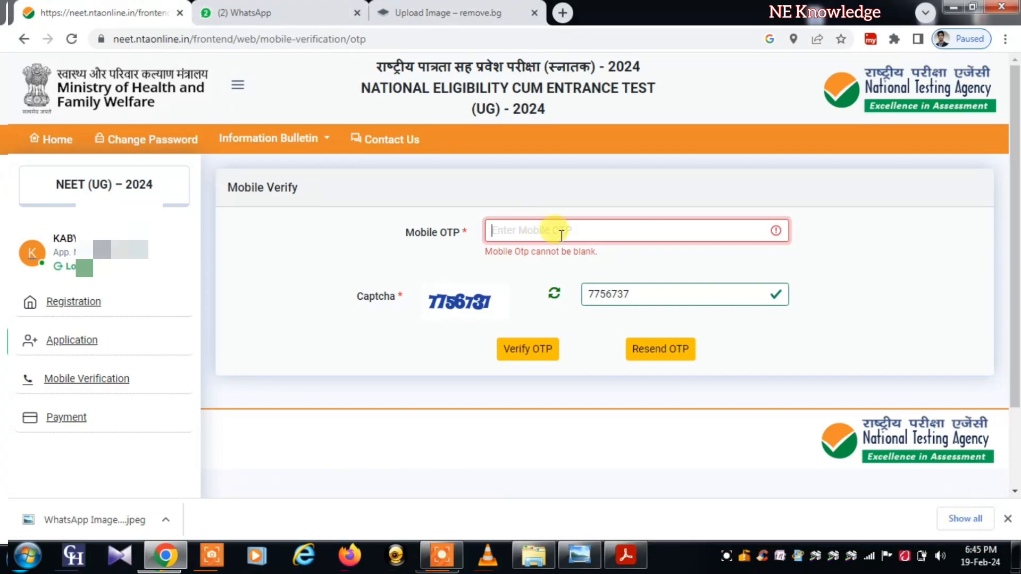
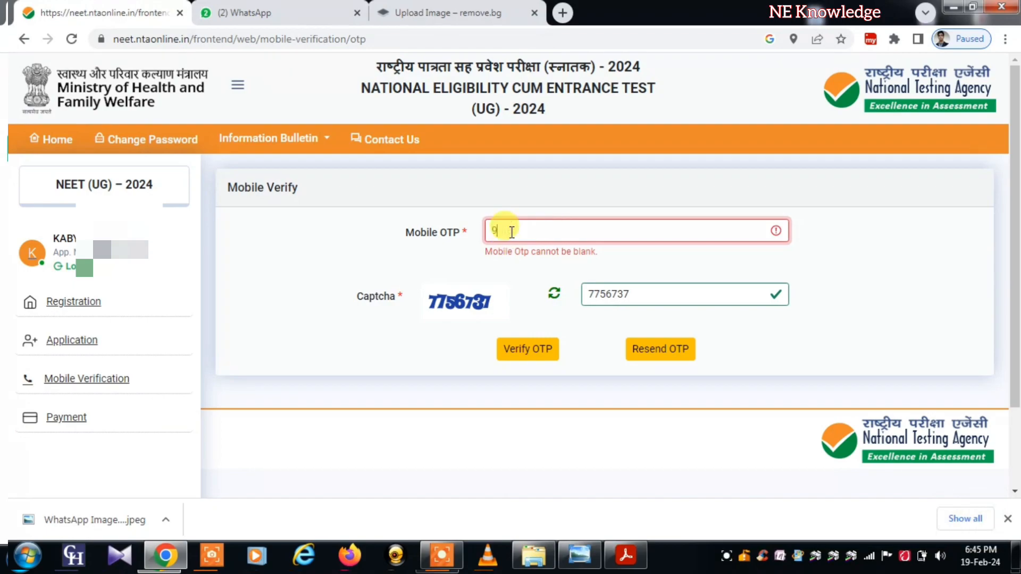
{"action": "left_click", "coordinate": [542, 355]}
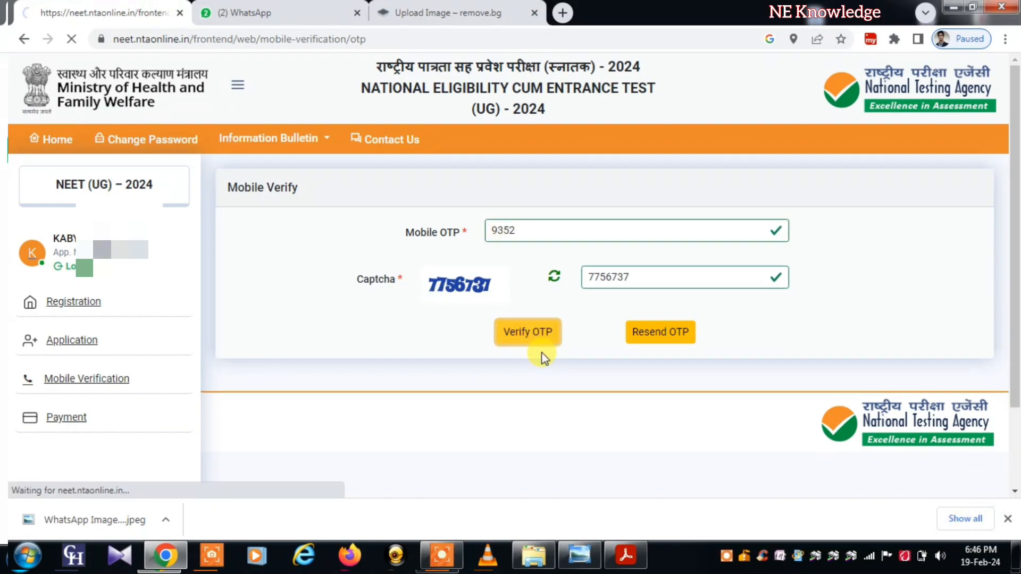
{"action": "left_click", "coordinate": [519, 343]}
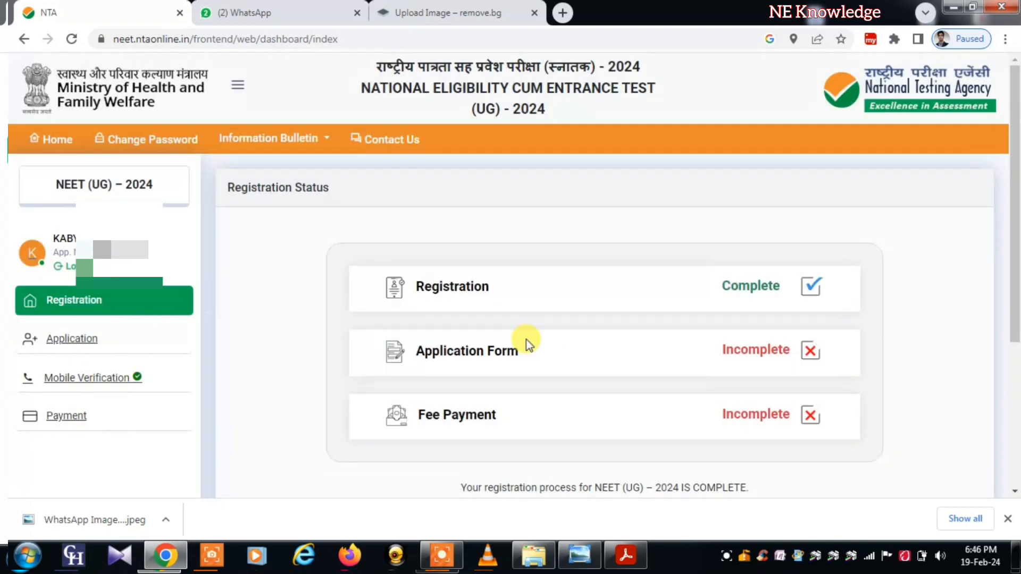
Step: Open Complete Application Form and continue to the Personal Detail page
{"action": "scroll", "coordinate": [615, 361], "scroll_direction": "down", "scroll_amount": 3}
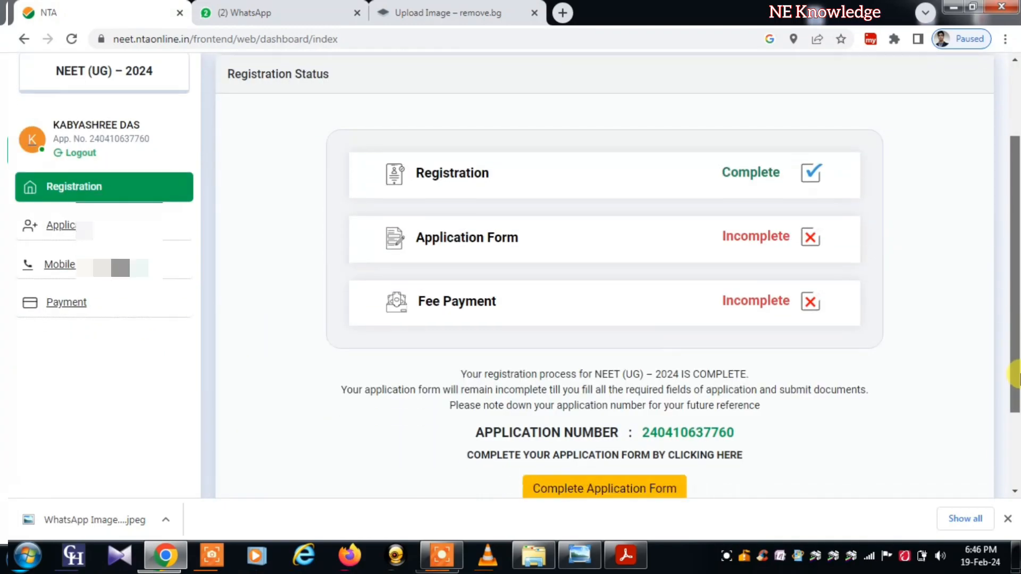
{"action": "left_click", "coordinate": [638, 425]}
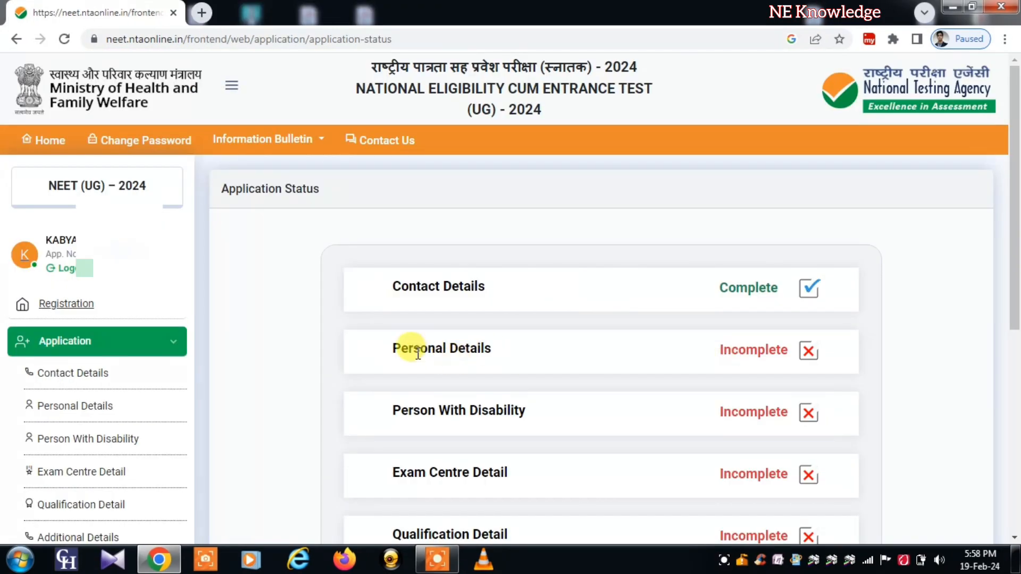
{"action": "left_click_drag", "start_coordinate": [1016, 229], "coordinate": [1016, 415]}
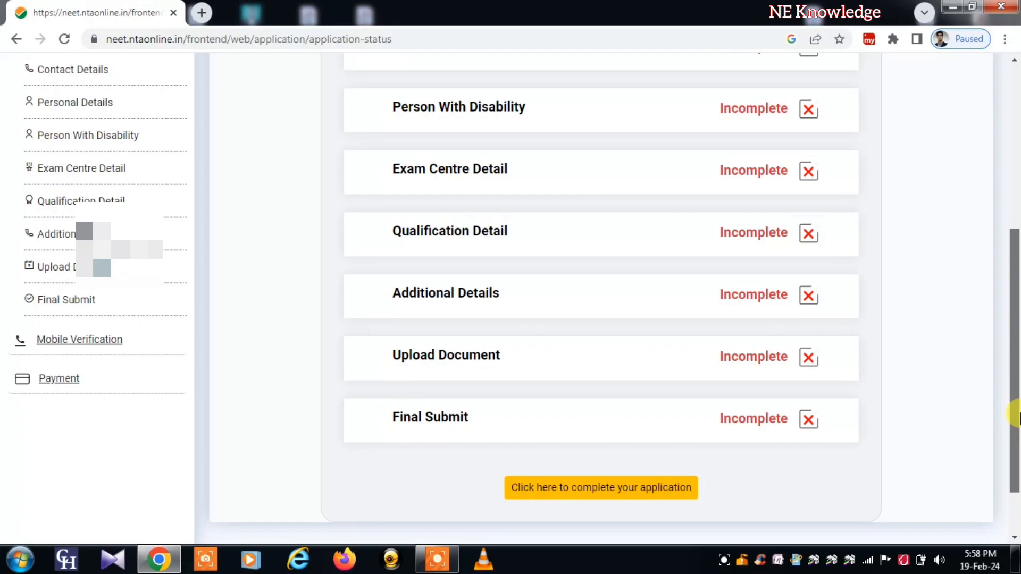
{"action": "left_click", "coordinate": [598, 488]}
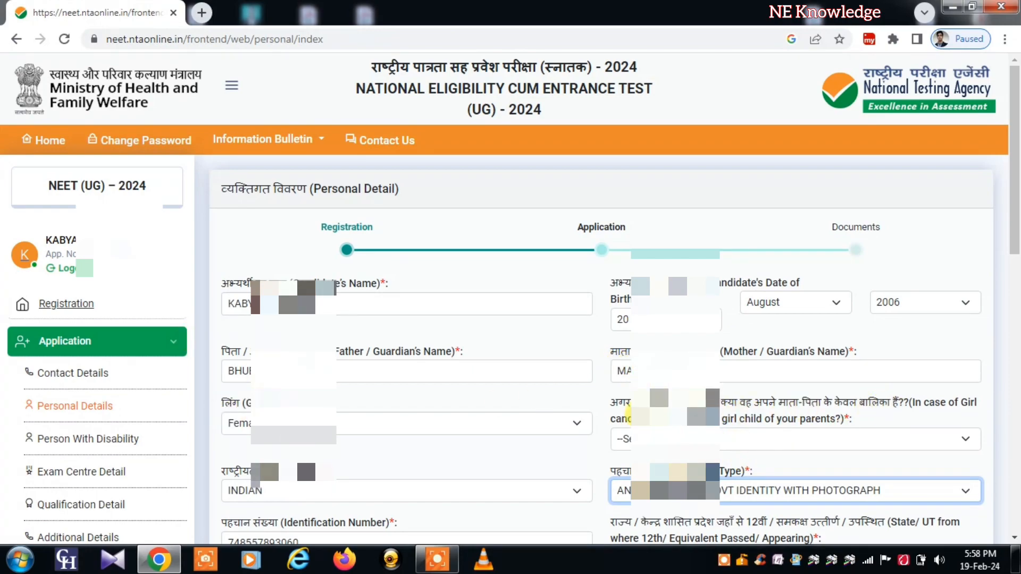
Step: Set only girl child to No, 12th passing state to ASSAM, and diabetic to No
{"action": "left_click_drag", "start_coordinate": [723, 420], "coordinate": [840, 425]}
{"action": "left_click", "coordinate": [812, 439]}
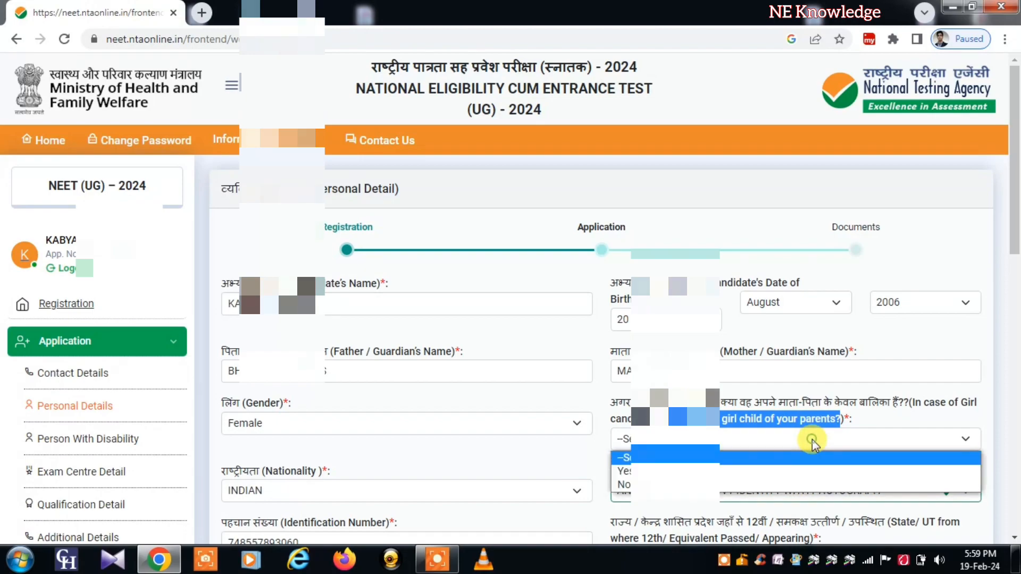
{"action": "left_click", "coordinate": [719, 485]}
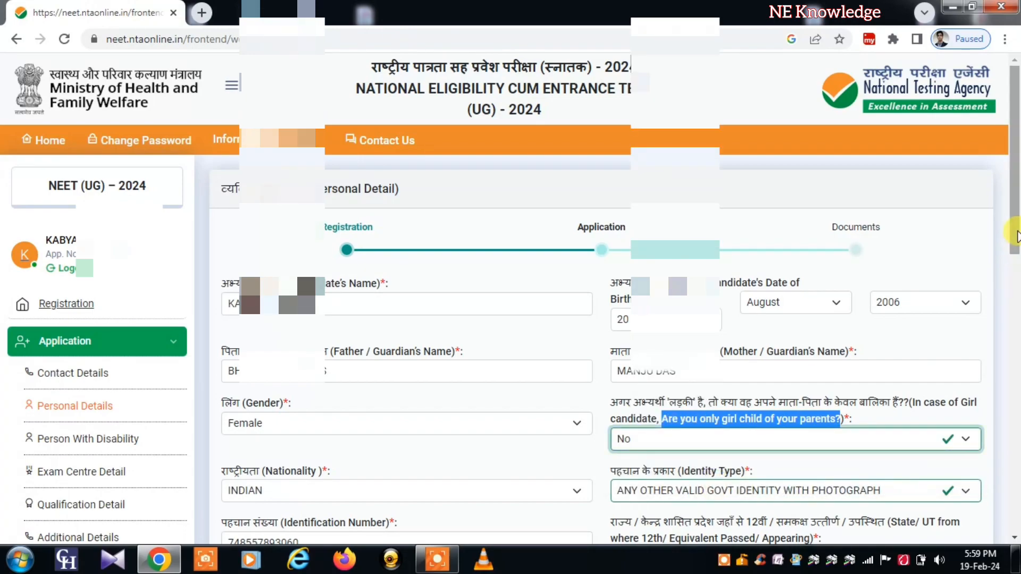
{"action": "left_click_drag", "start_coordinate": [1016, 240], "coordinate": [1016, 306]}
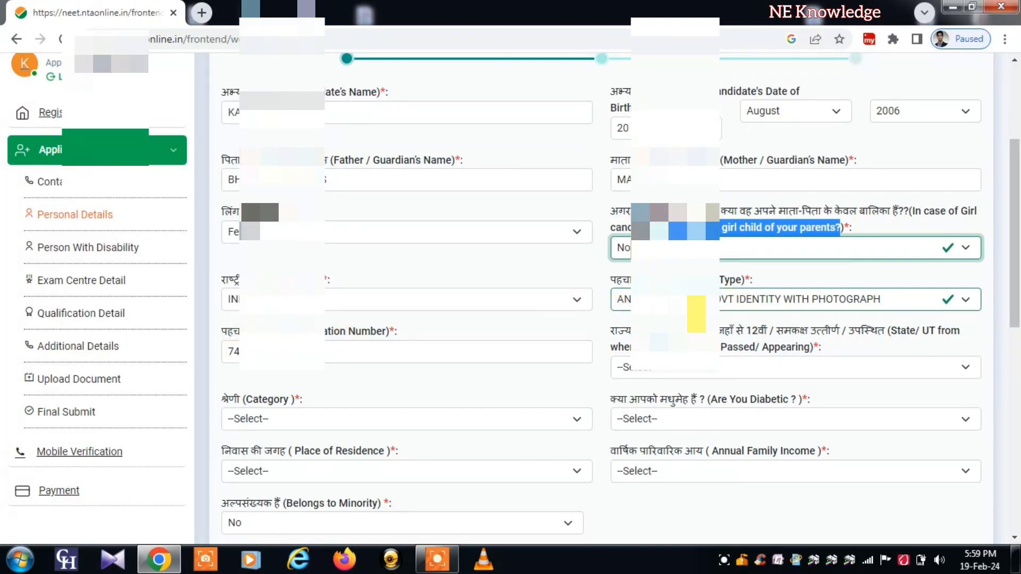
{"action": "left_click", "coordinate": [675, 371]}
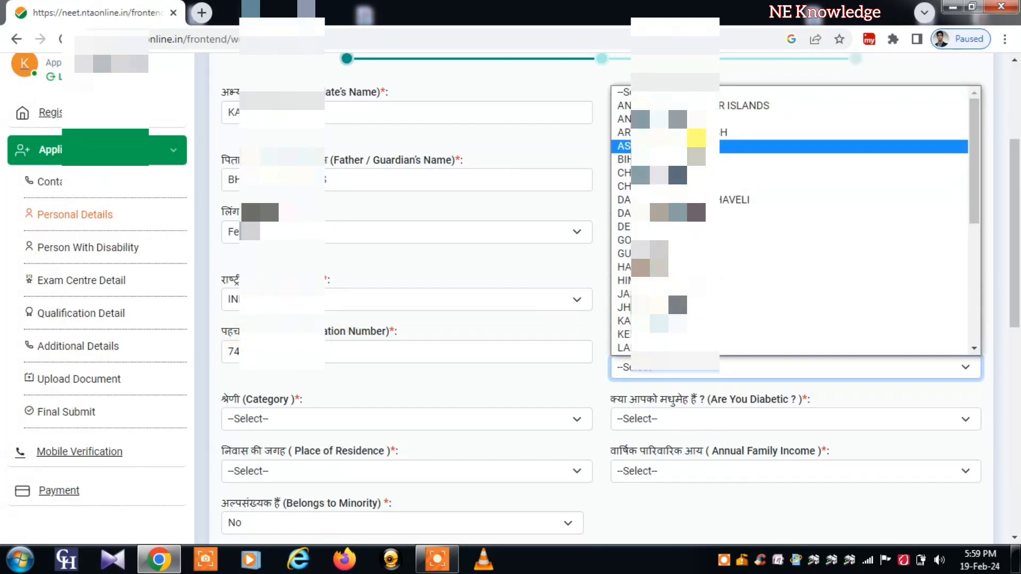
{"action": "left_click", "coordinate": [695, 146]}
{"action": "left_click", "coordinate": [672, 420]}
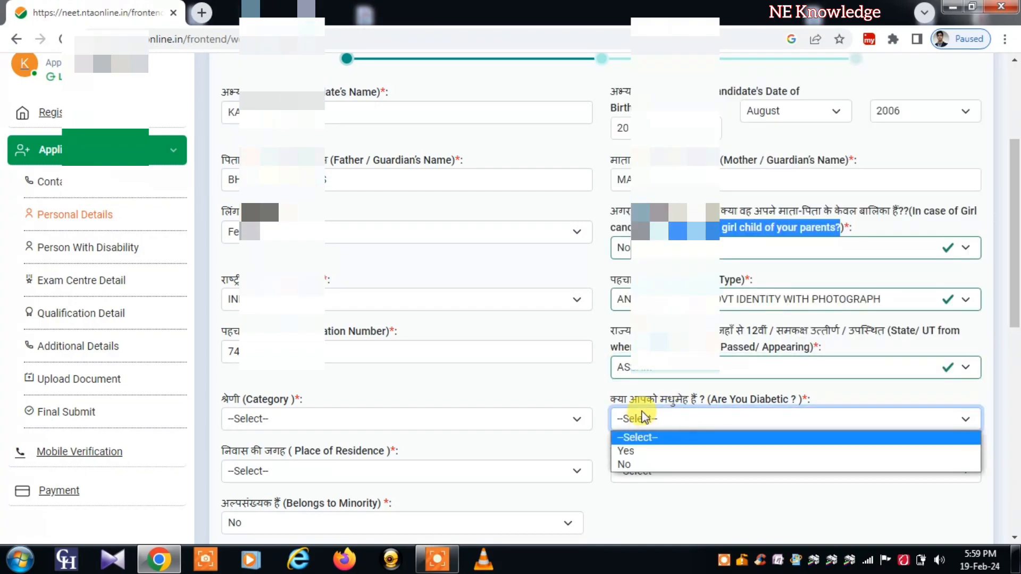
{"action": "left_click", "coordinate": [640, 468]}
{"action": "left_click", "coordinate": [310, 421]}
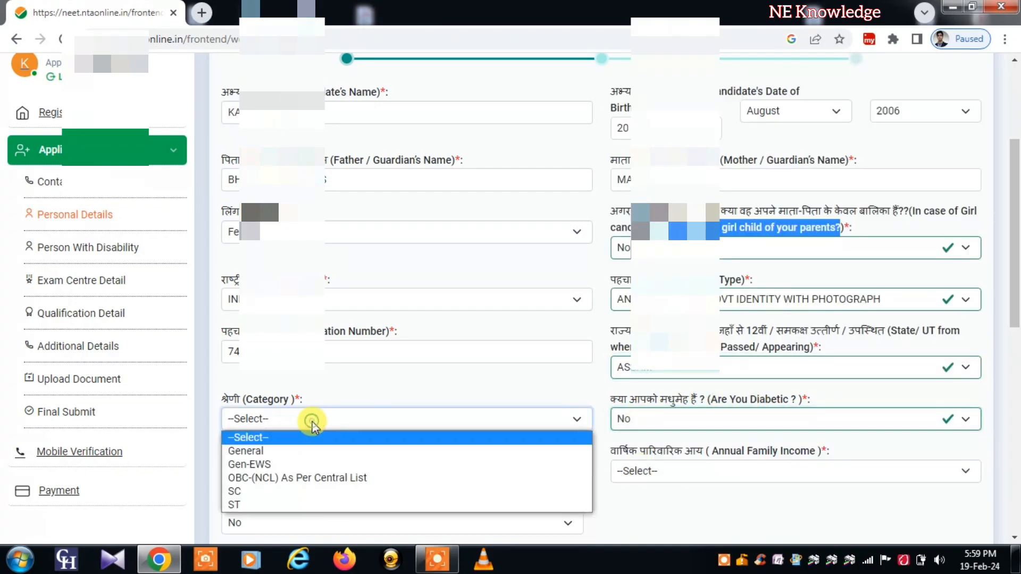
{"action": "left_click", "coordinate": [290, 492]}
{"action": "left_click", "coordinate": [679, 473]}
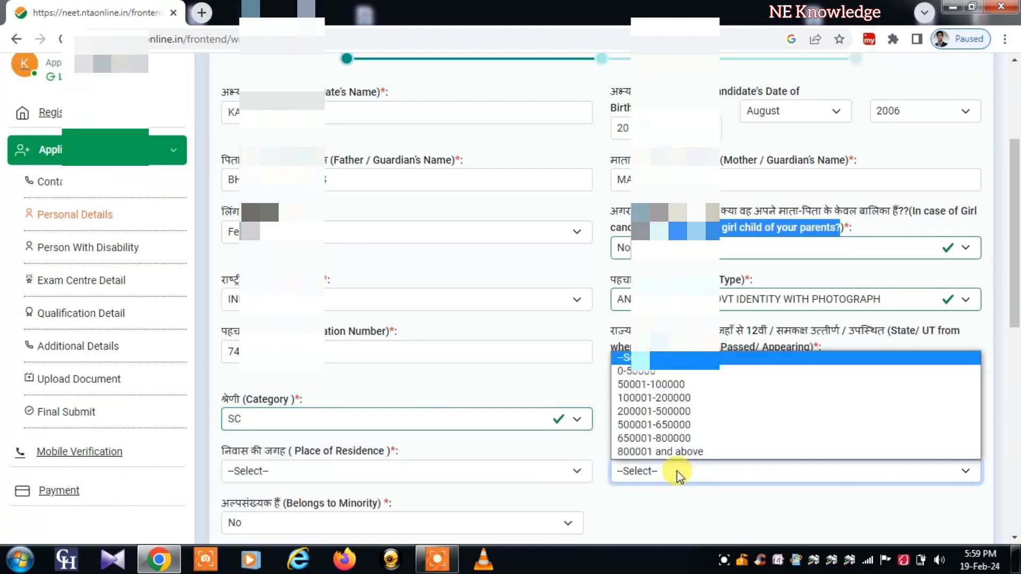
{"action": "left_click", "coordinate": [725, 394]}
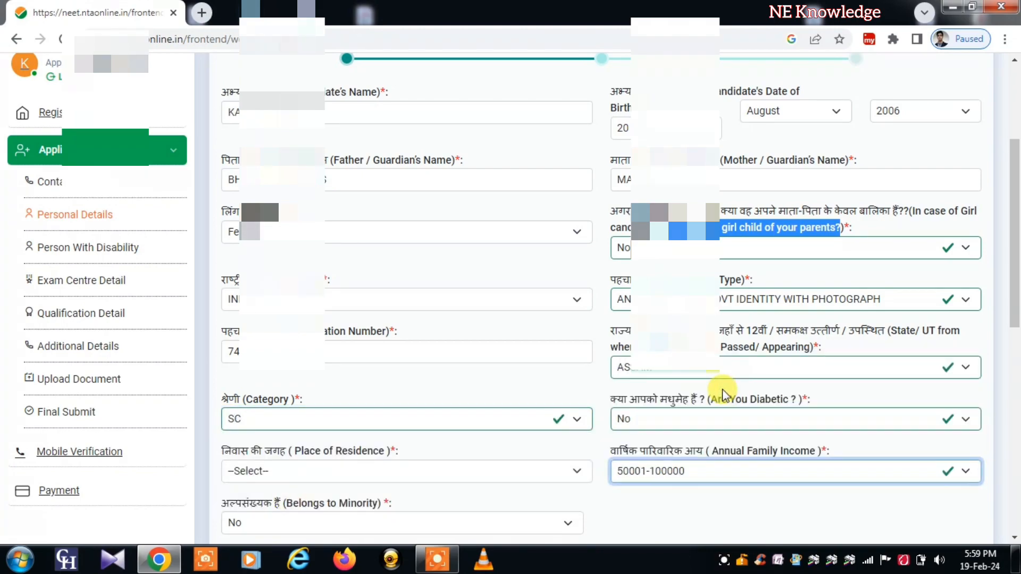
{"action": "left_click", "coordinate": [430, 477]}
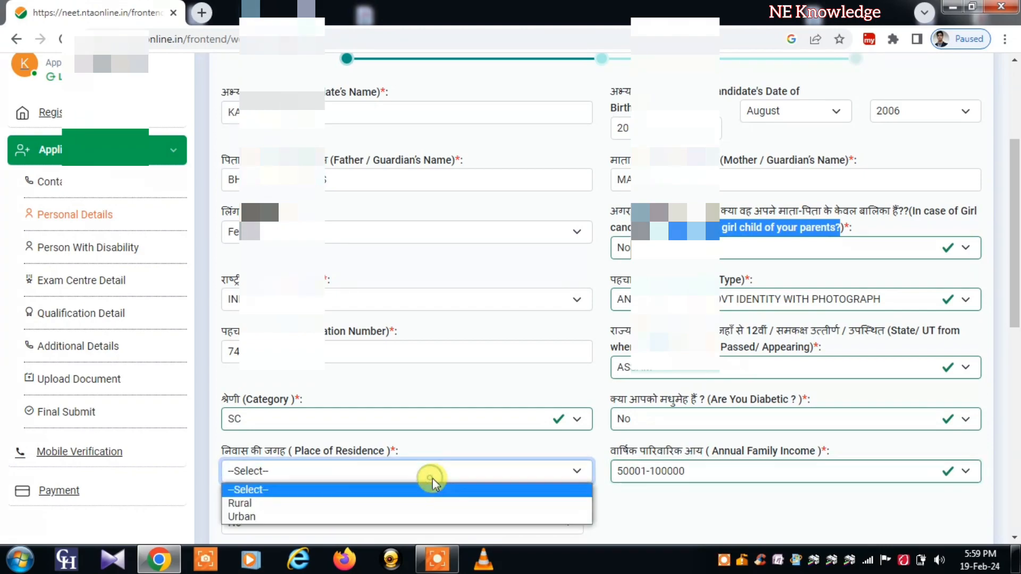
{"action": "left_click", "coordinate": [421, 503]}
{"action": "left_click", "coordinate": [433, 523]}
{"action": "left_click", "coordinate": [417, 504]}
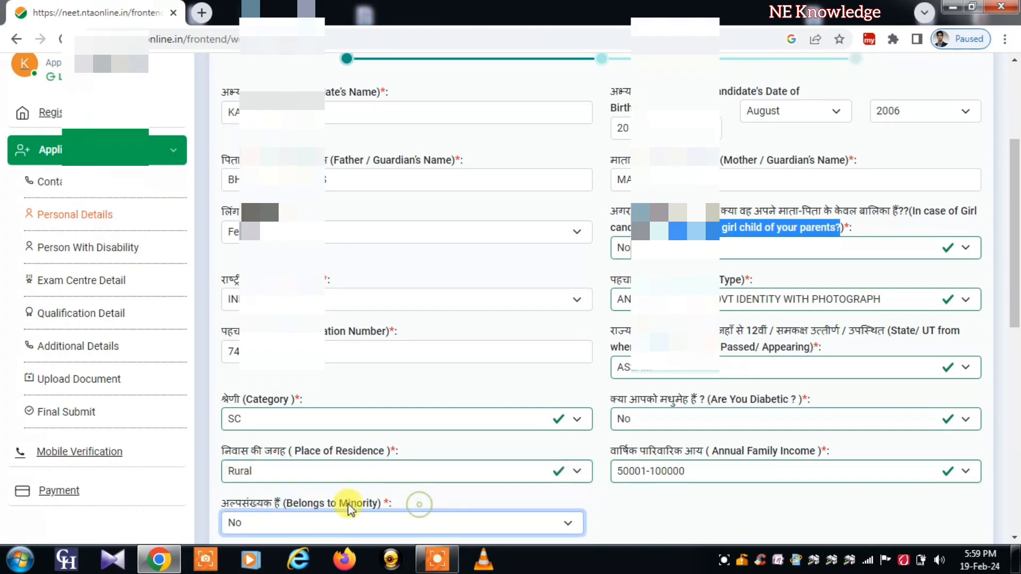
{"action": "left_click_drag", "start_coordinate": [1015, 271], "coordinate": [1016, 340]}
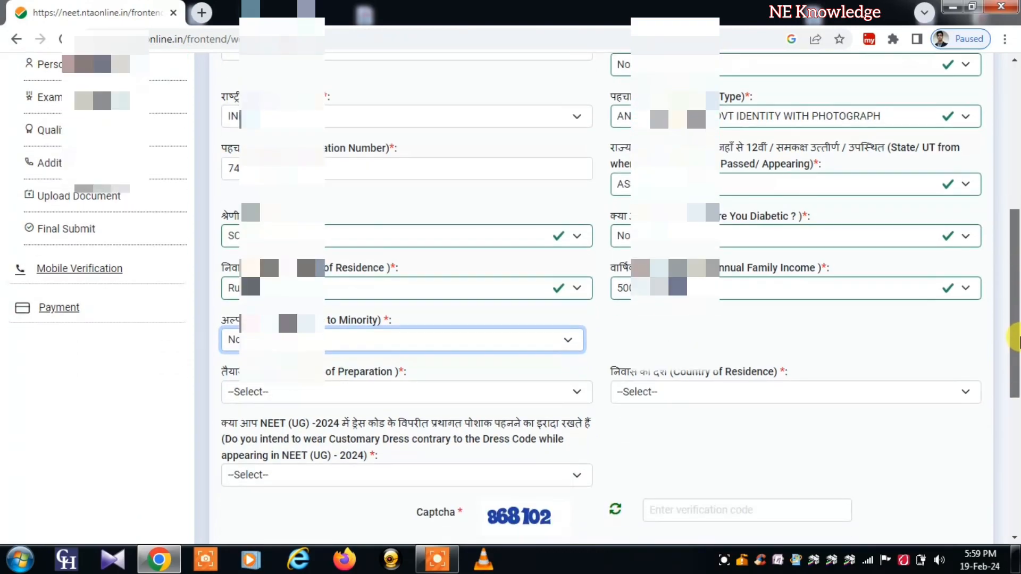
Step: Set mode of preparation to Self-Study, country of residence to INDIA, and customary dress to No
{"action": "left_click", "coordinate": [295, 396]}
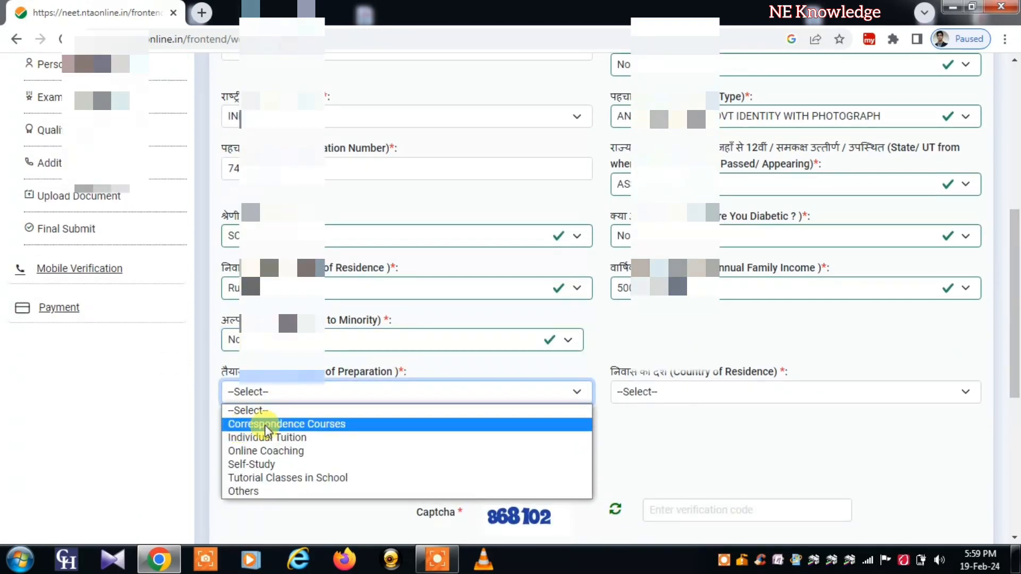
{"action": "left_click", "coordinate": [269, 465]}
{"action": "left_click", "coordinate": [701, 395]}
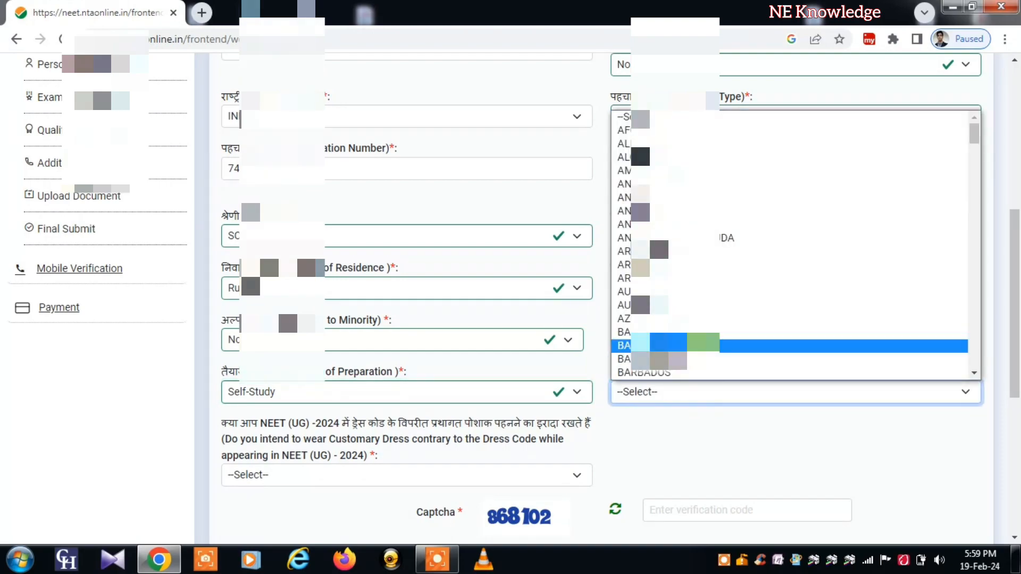
{"action": "type", "text": "in"}
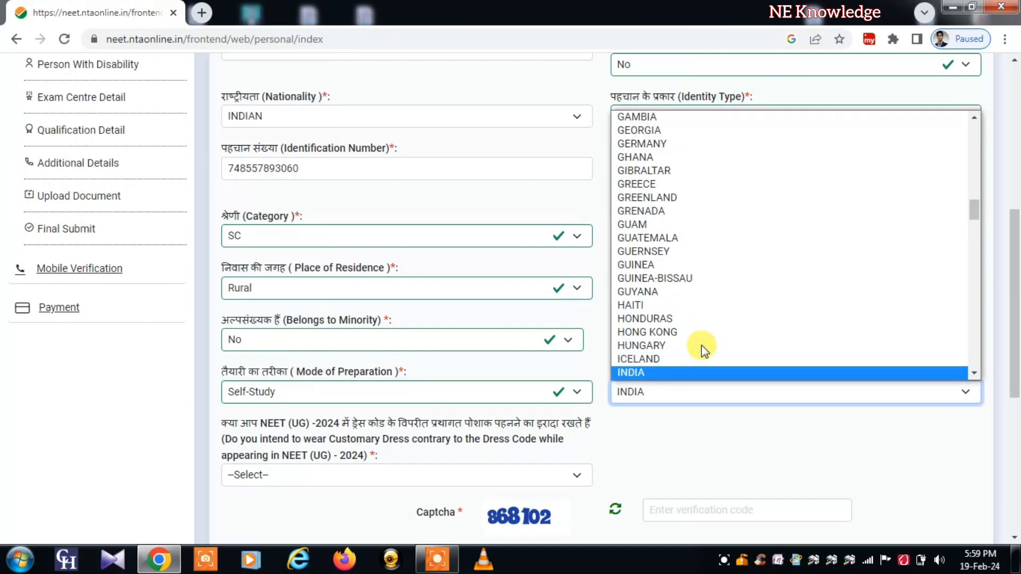
{"action": "left_click", "coordinate": [700, 372]}
{"action": "left_click", "coordinate": [301, 475]}
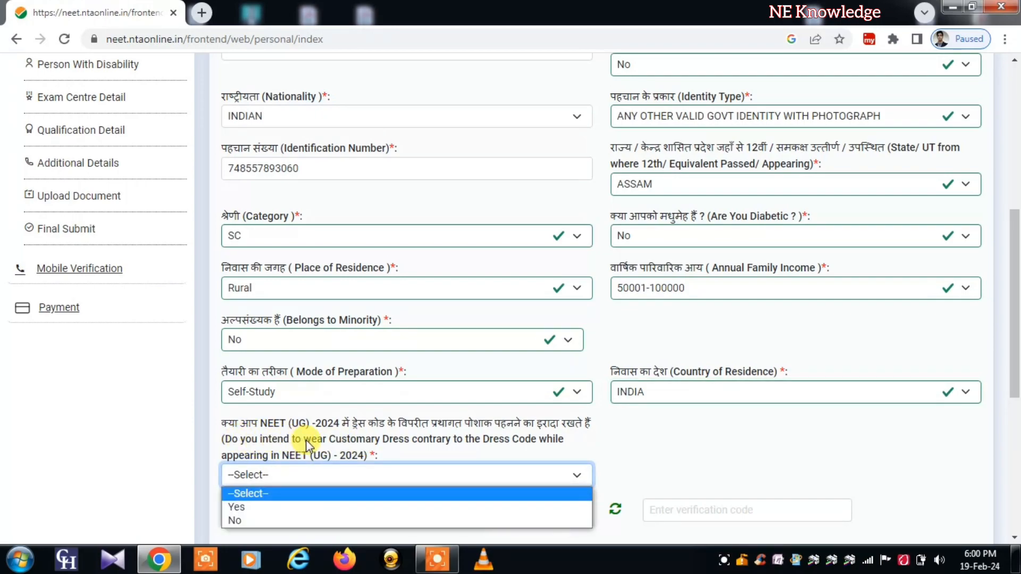
{"action": "left_click_drag", "start_coordinate": [305, 440], "coordinate": [568, 452]}
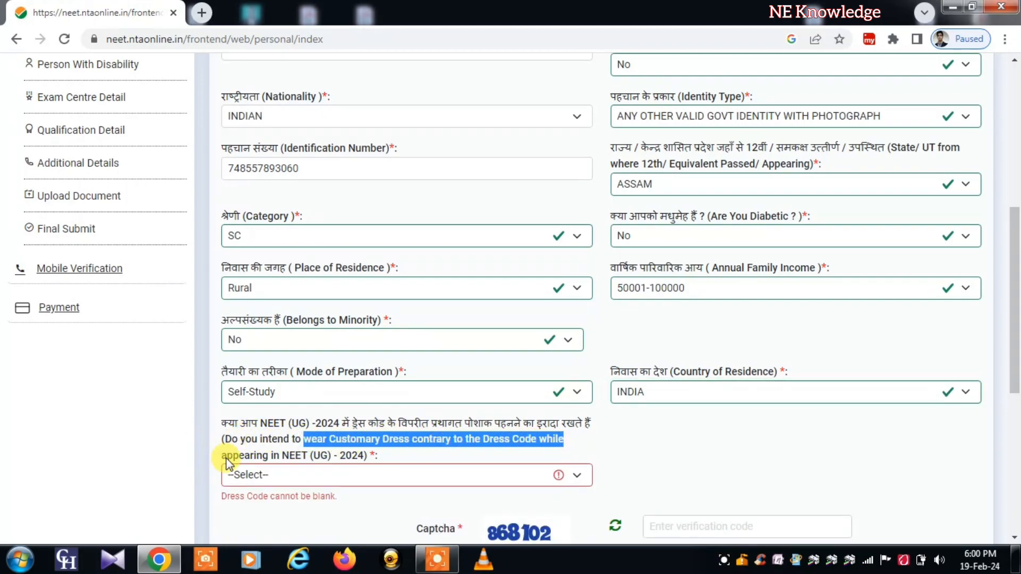
{"action": "left_click_drag", "start_coordinate": [226, 456], "coordinate": [335, 470]}
{"action": "left_click", "coordinate": [309, 477]}
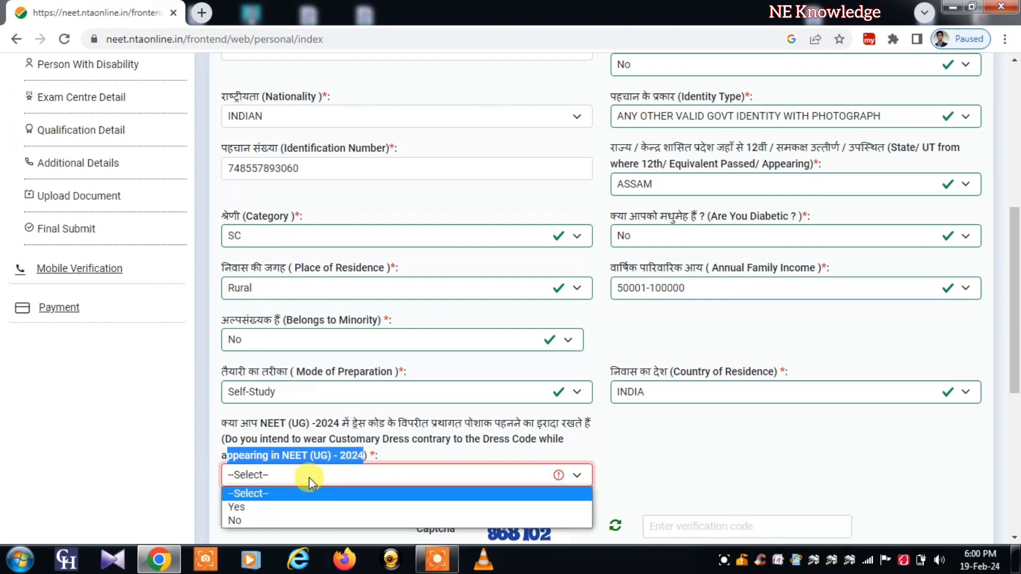
{"action": "left_click", "coordinate": [258, 519]}
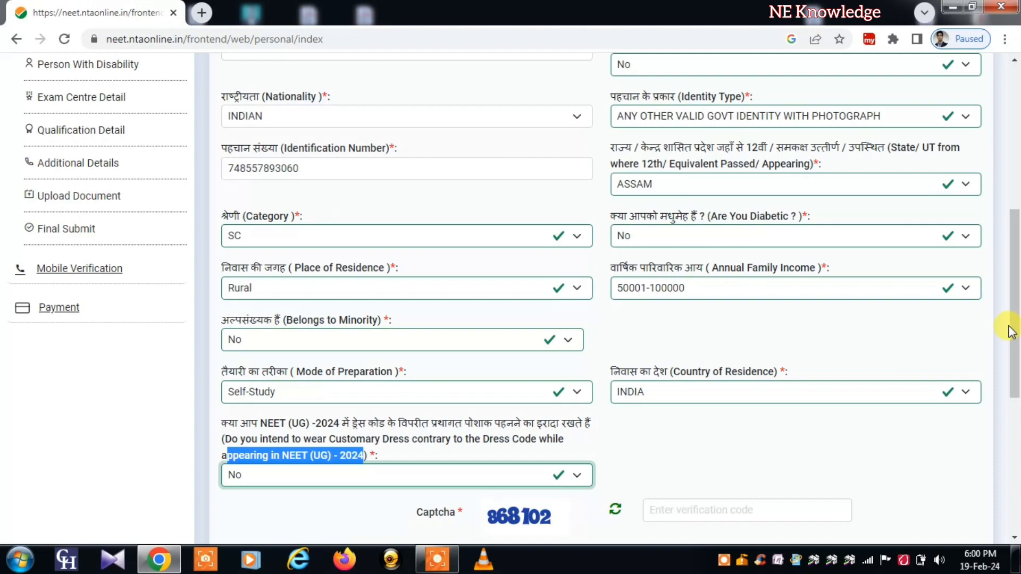
Step: Enter the captcha and agree to the application declaration
{"action": "scroll", "coordinate": [1010, 331], "scroll_direction": "down", "scroll_amount": 4}
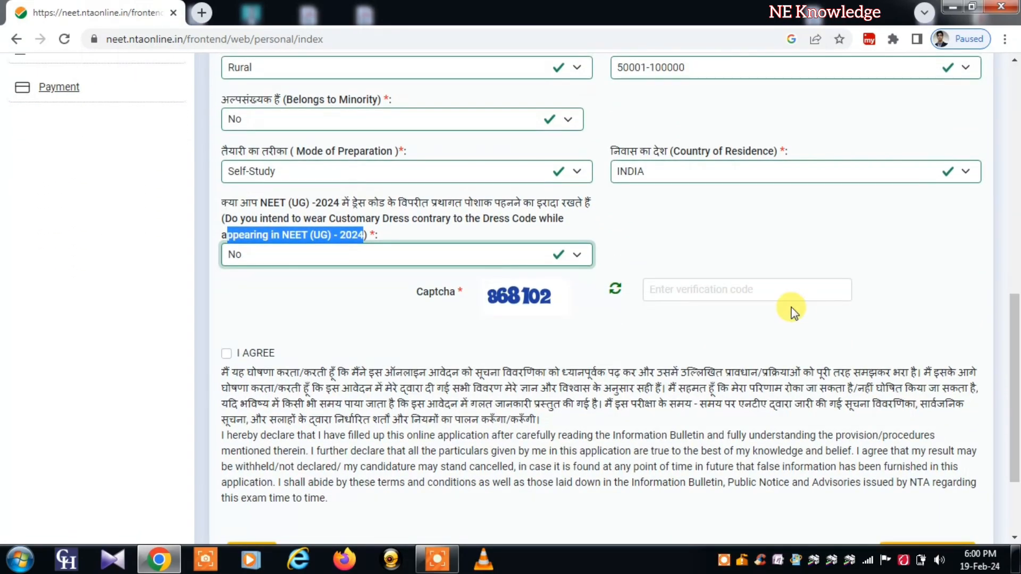
{"action": "left_click", "coordinate": [732, 284]}
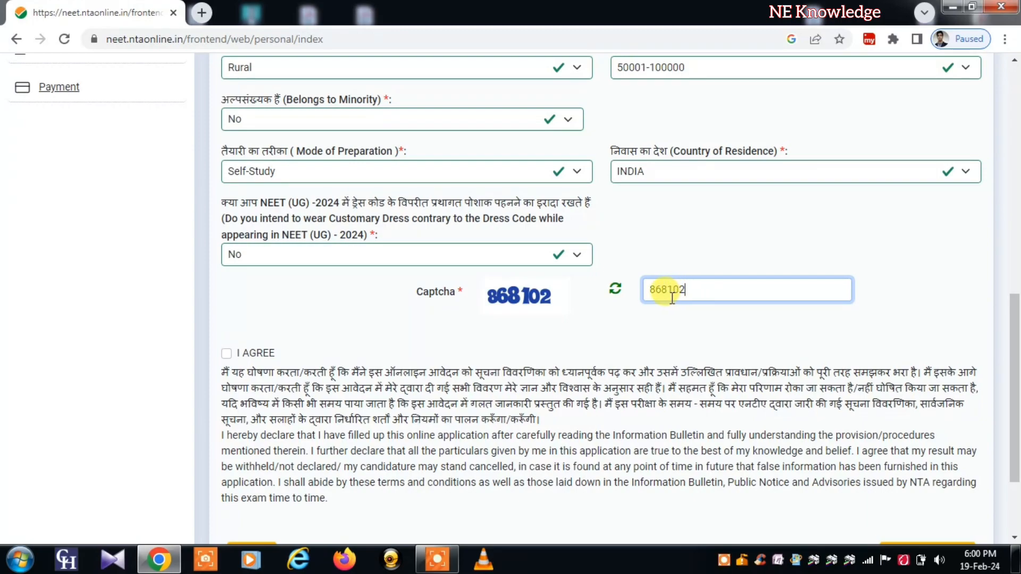
{"action": "left_click", "coordinate": [226, 353]}
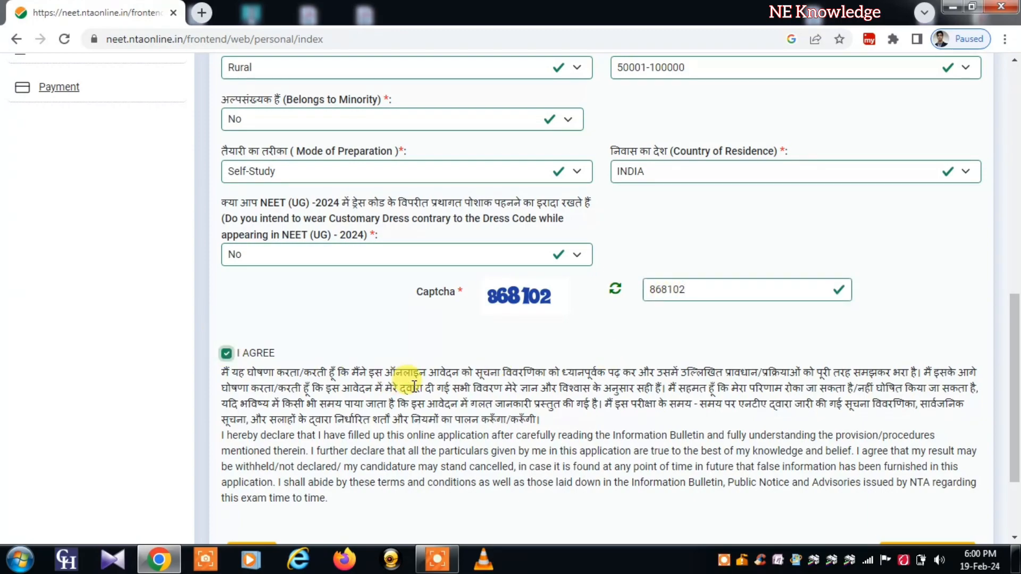
{"action": "left_click_drag", "start_coordinate": [1015, 331], "coordinate": [1016, 379]}
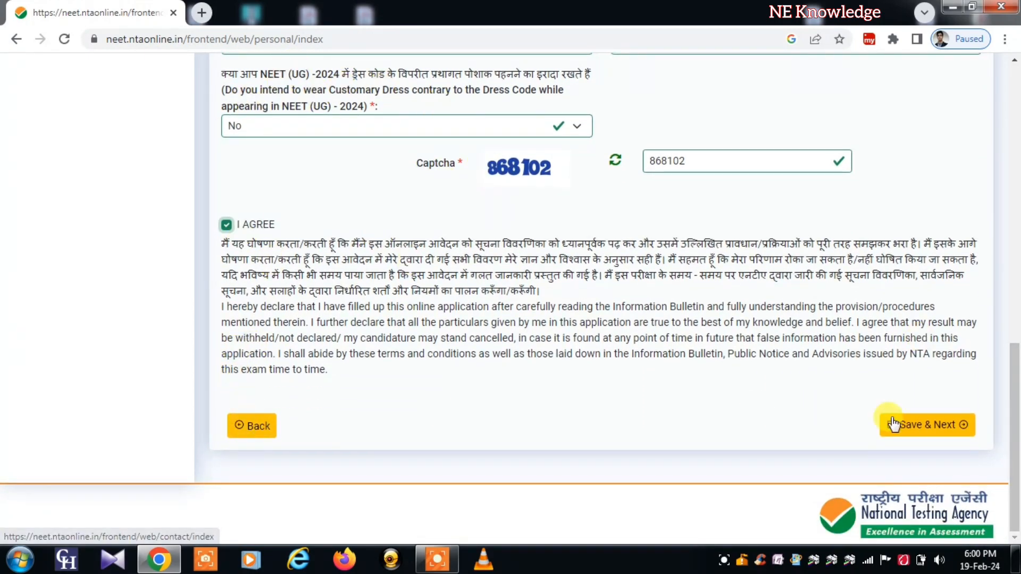
Step: Save the personal details and answer No to being a PwD candidate
{"action": "left_click", "coordinate": [941, 431]}
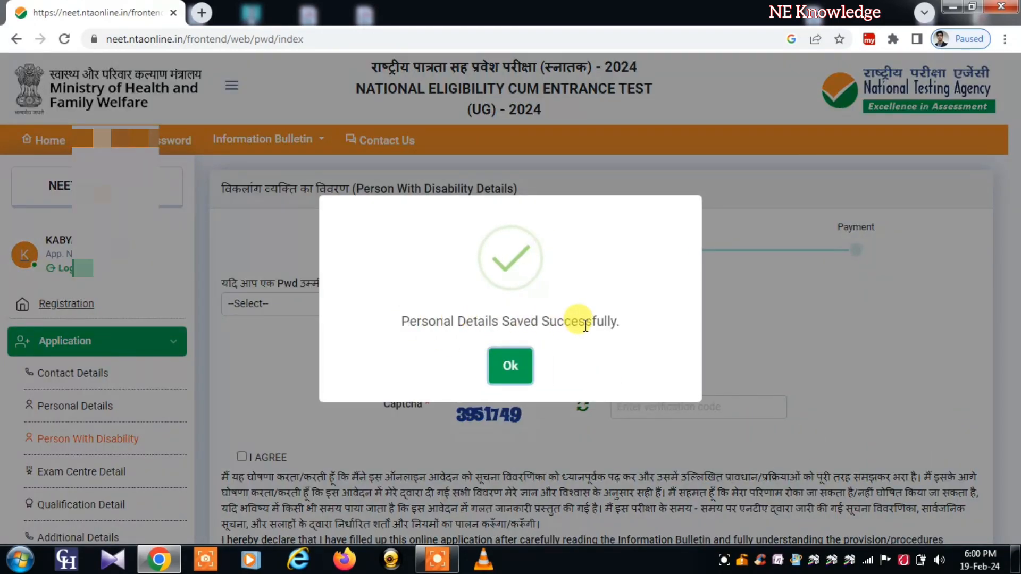
{"action": "left_click", "coordinate": [509, 367]}
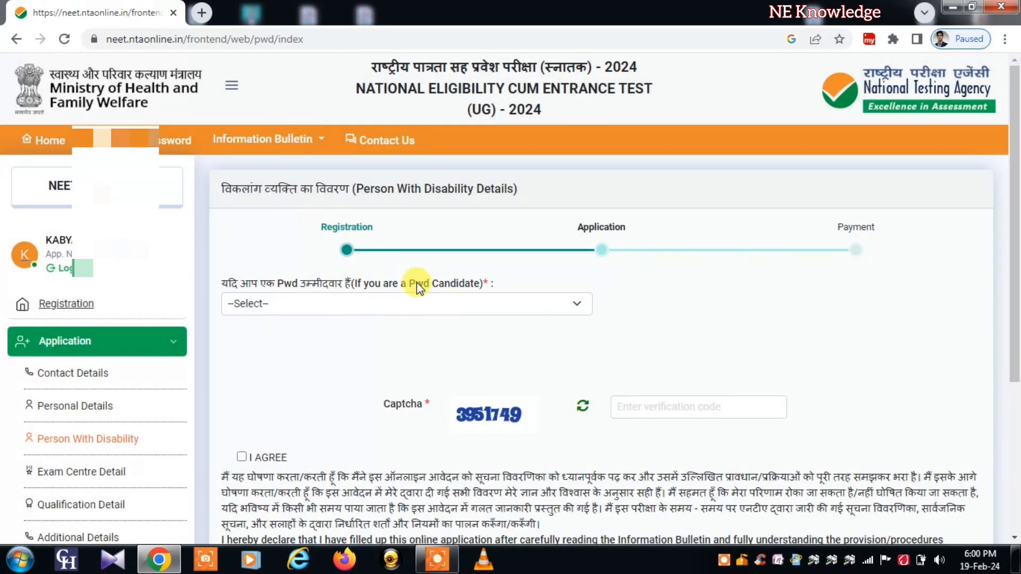
{"action": "left_click", "coordinate": [431, 301]}
{"action": "left_click", "coordinate": [312, 349]}
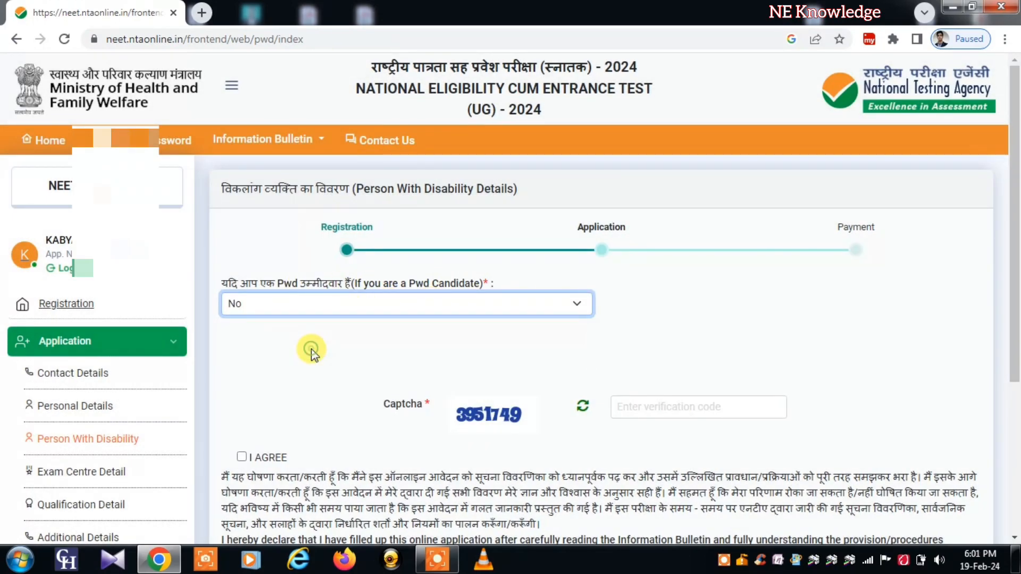
{"action": "left_click", "coordinate": [353, 303]}
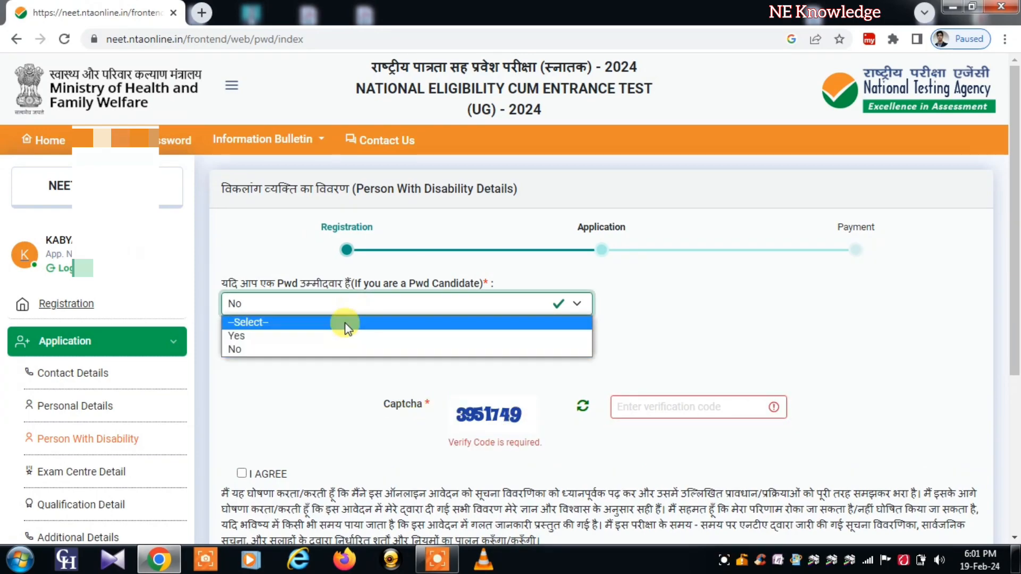
{"action": "left_click", "coordinate": [339, 351]}
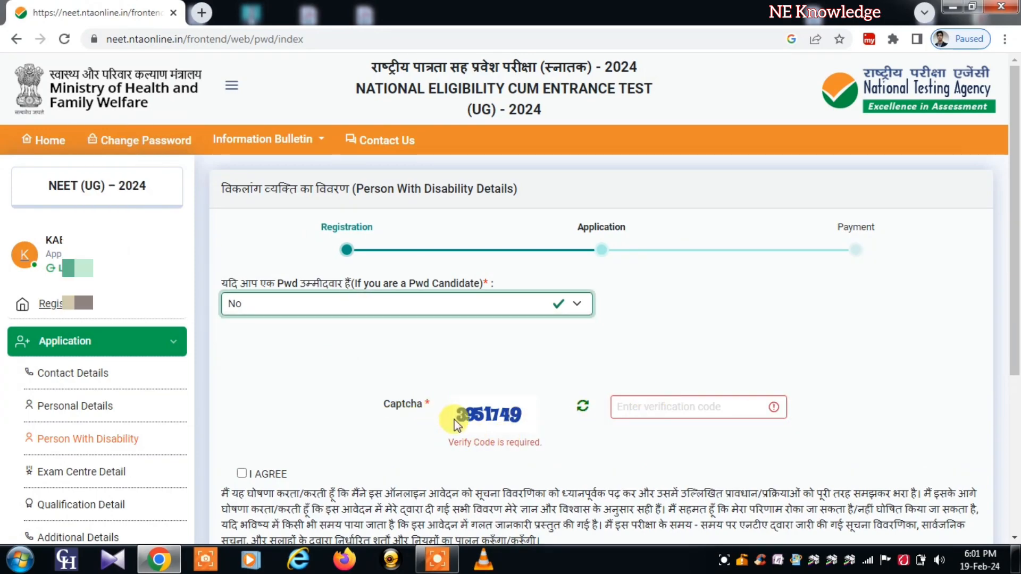
Step: Enter the captcha, agree to the declaration, and save the PwD details
{"action": "left_click", "coordinate": [643, 414]}
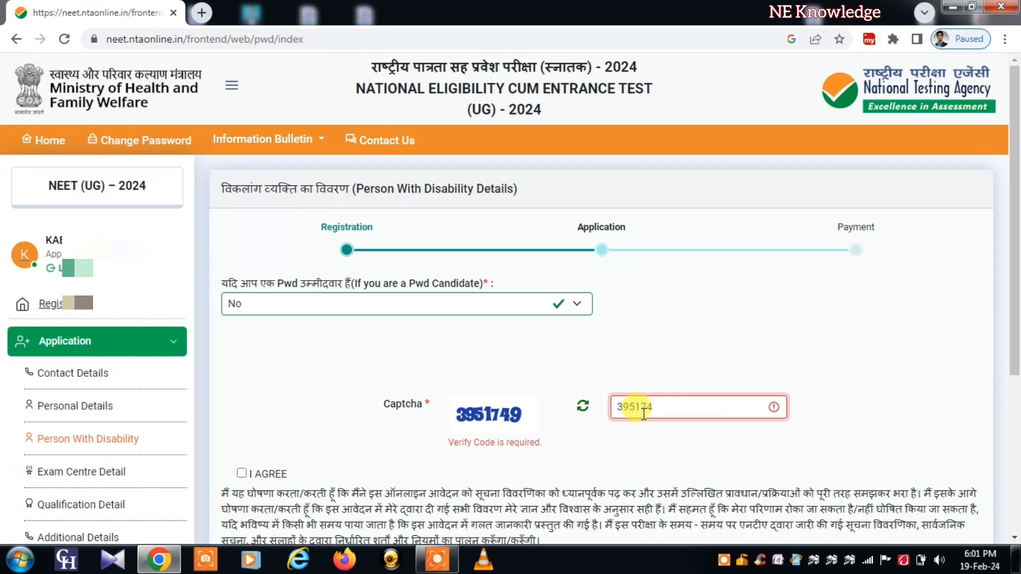
{"action": "left_click", "coordinate": [242, 473]}
{"action": "left_click_drag", "start_coordinate": [1017, 226], "coordinate": [1017, 359]}
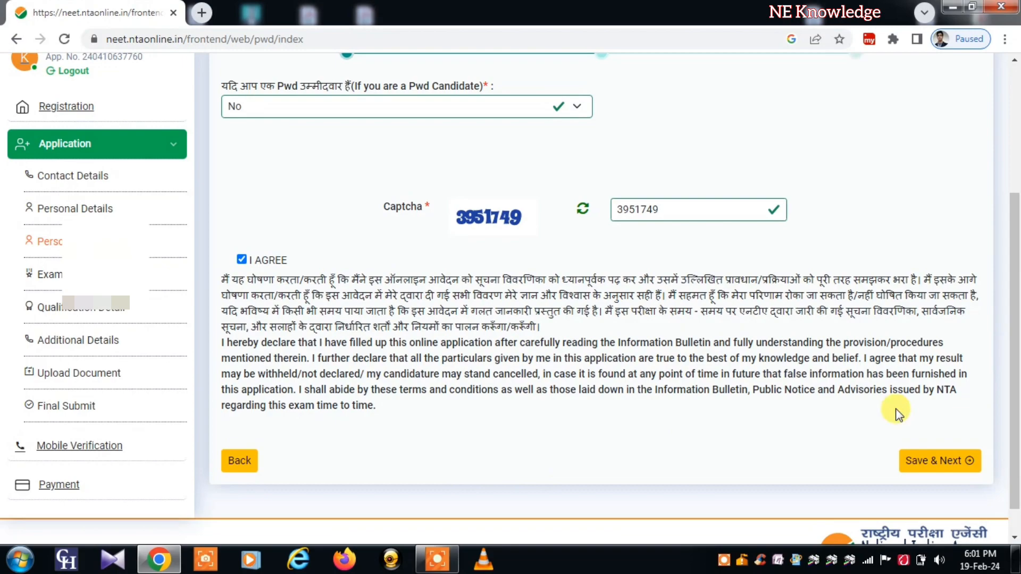
{"action": "left_click", "coordinate": [953, 462]}
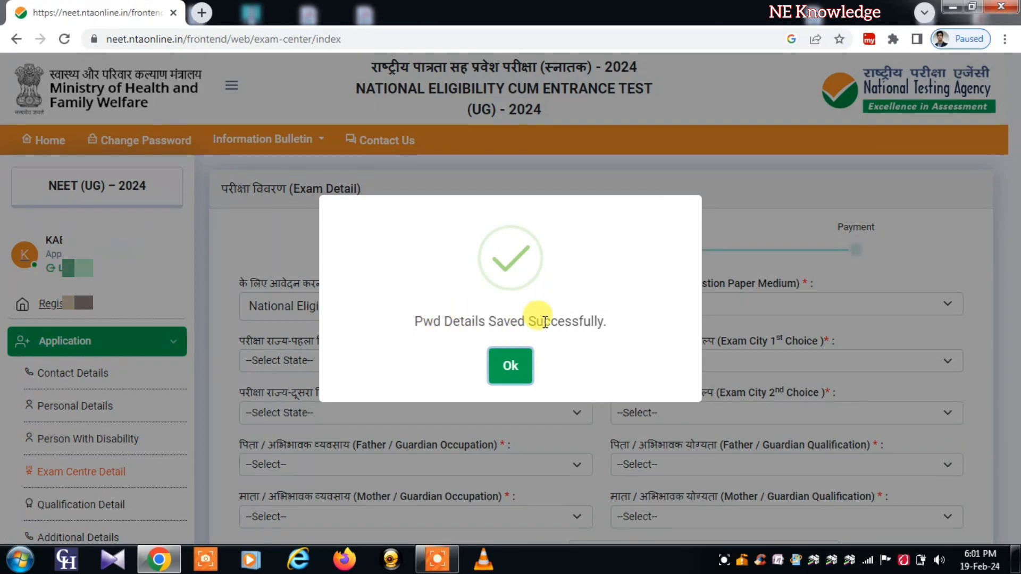
Step: Set the question paper medium to English and ASSAM as the state for both exam city choices
{"action": "left_click", "coordinate": [514, 377]}
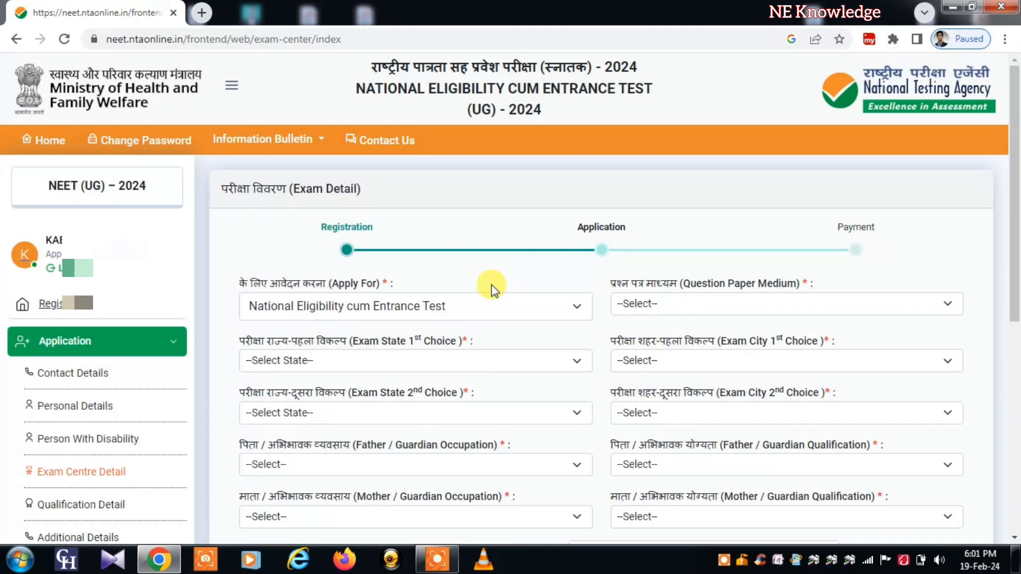
{"action": "left_click", "coordinate": [703, 312]}
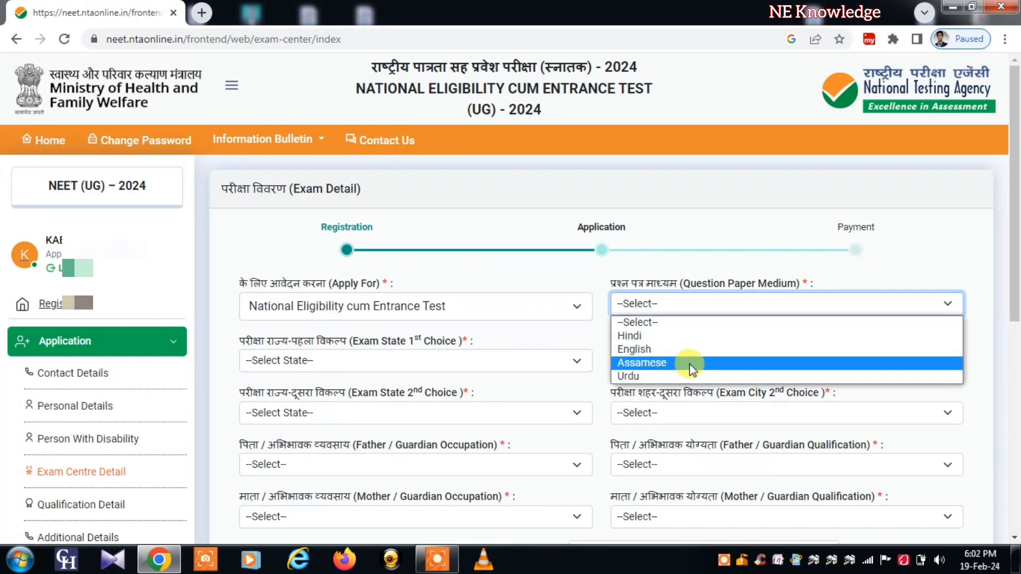
{"action": "left_click", "coordinate": [691, 349]}
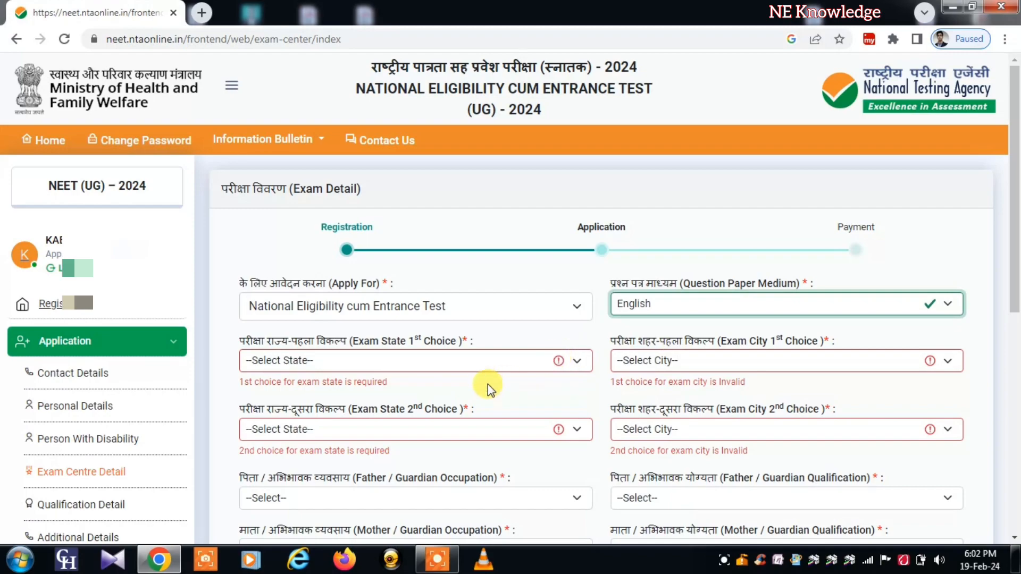
{"action": "left_click", "coordinate": [488, 365]}
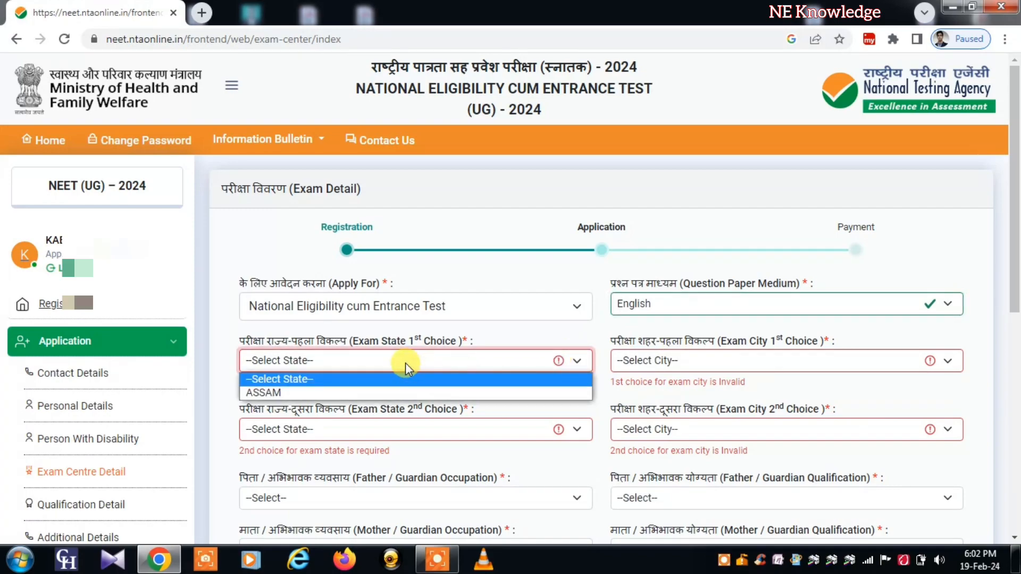
{"action": "left_click", "coordinate": [363, 395]}
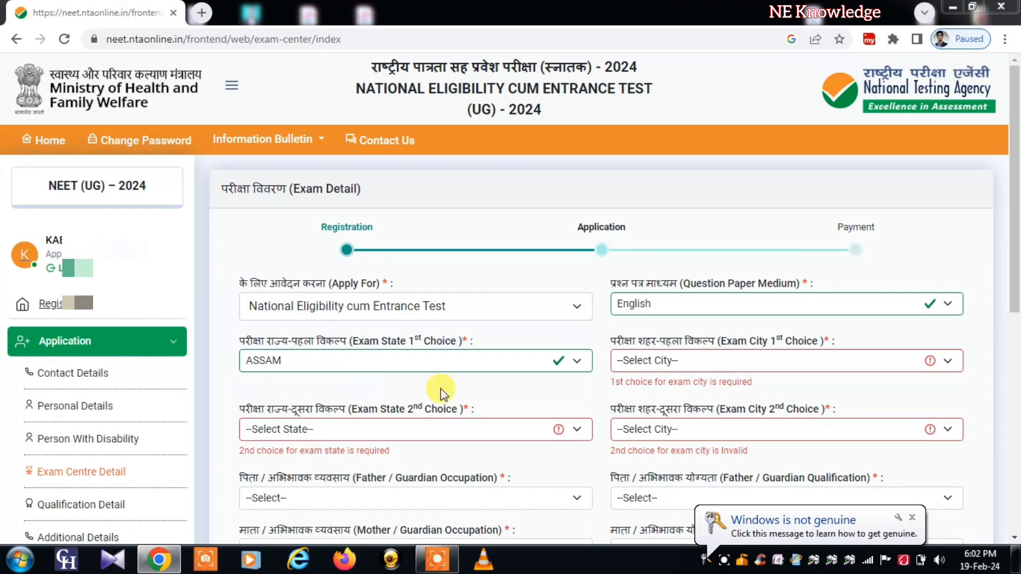
{"action": "left_click", "coordinate": [697, 361]}
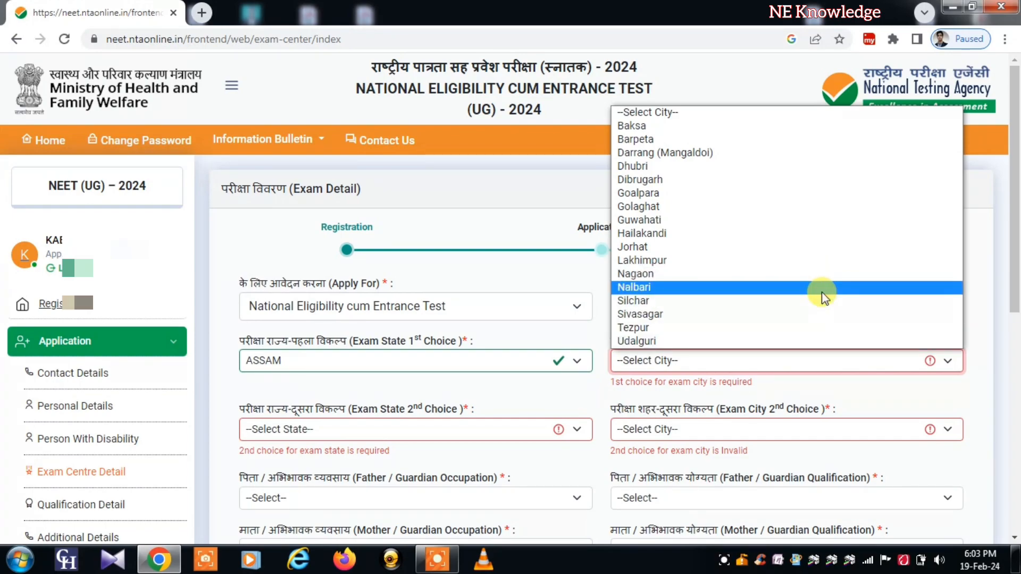
{"action": "scroll", "coordinate": [486, 381], "scroll_direction": "down", "scroll_amount": 1}
{"action": "left_click", "coordinate": [486, 381]}
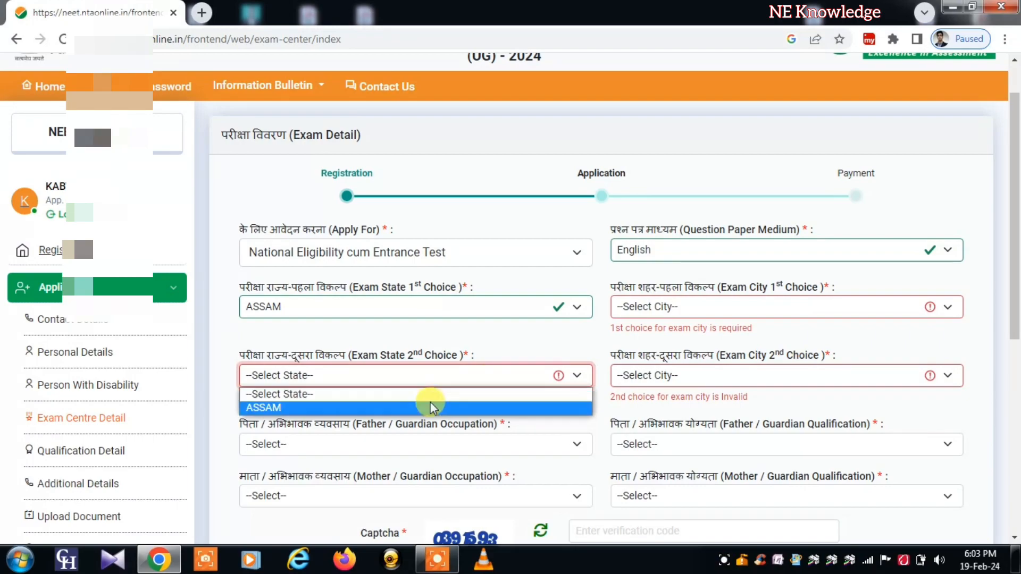
{"action": "left_click", "coordinate": [423, 408]}
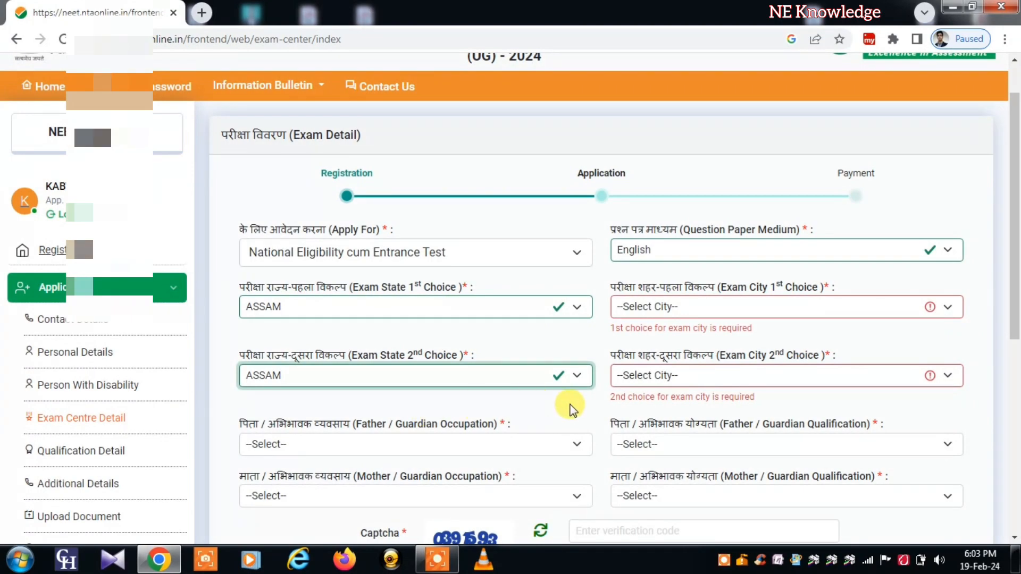
Step: Set the father's occupation to Business and the mother's occupation to Others
{"action": "left_click", "coordinate": [461, 444]}
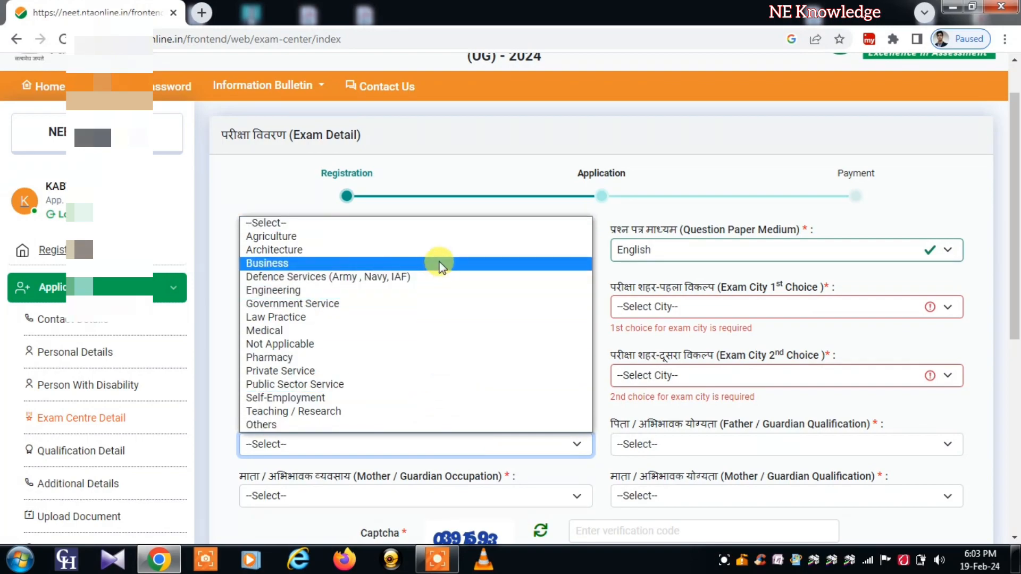
{"action": "left_click", "coordinate": [440, 265]}
{"action": "left_click", "coordinate": [373, 495]}
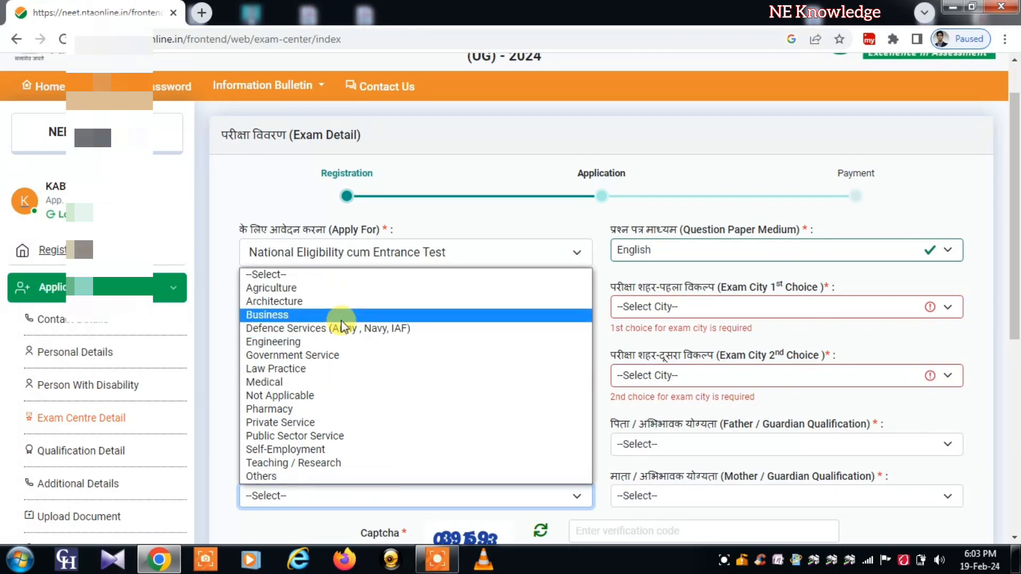
{"action": "left_click", "coordinate": [312, 477]}
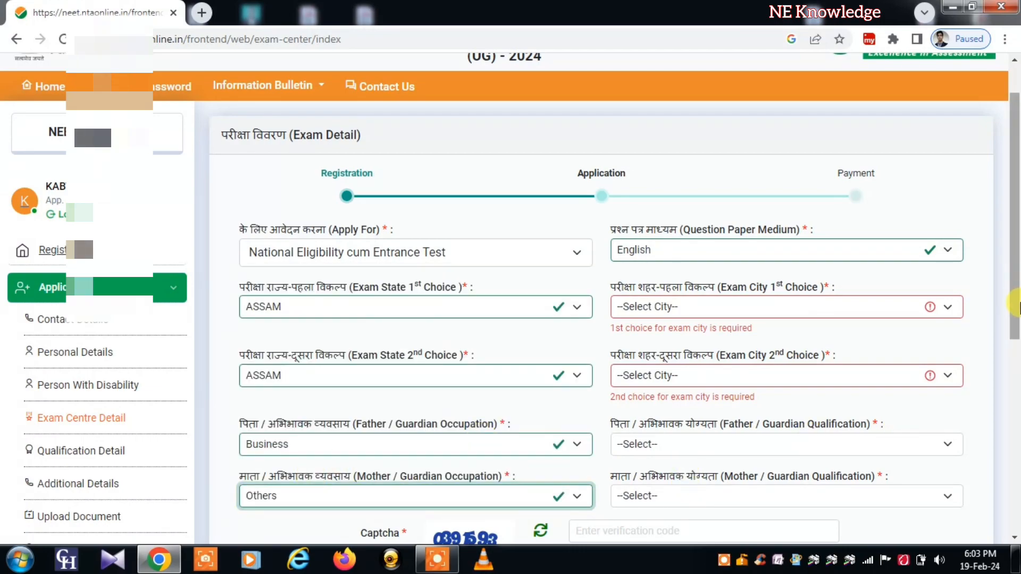
Step: Choose Nalbari as the first exam city and Guwahati as the second
{"action": "scroll", "coordinate": [1016, 306], "scroll_direction": "down", "scroll_amount": 2}
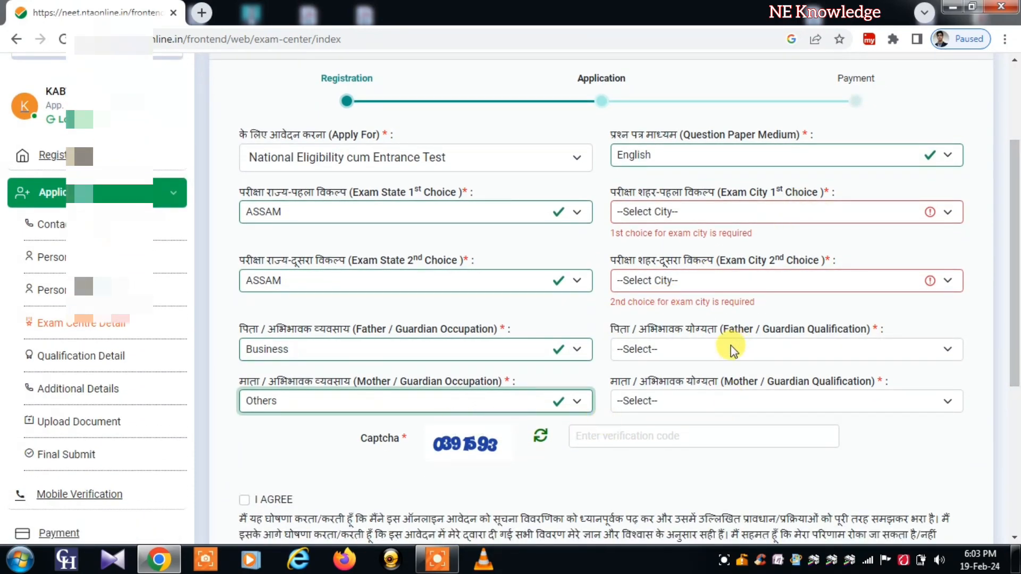
{"action": "scroll", "coordinate": [737, 340], "scroll_direction": "down", "scroll_amount": 1}
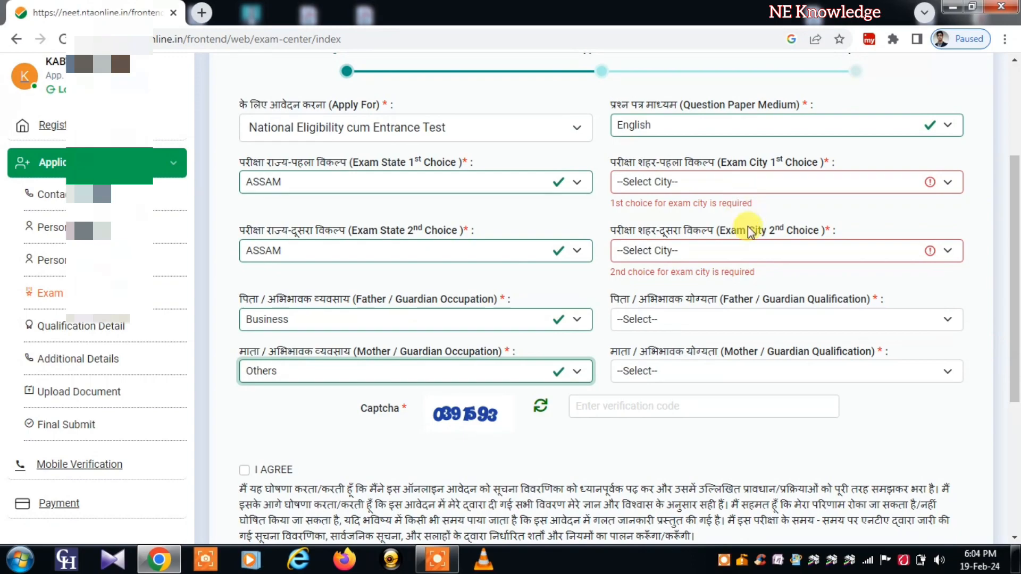
{"action": "left_click", "coordinate": [750, 253]}
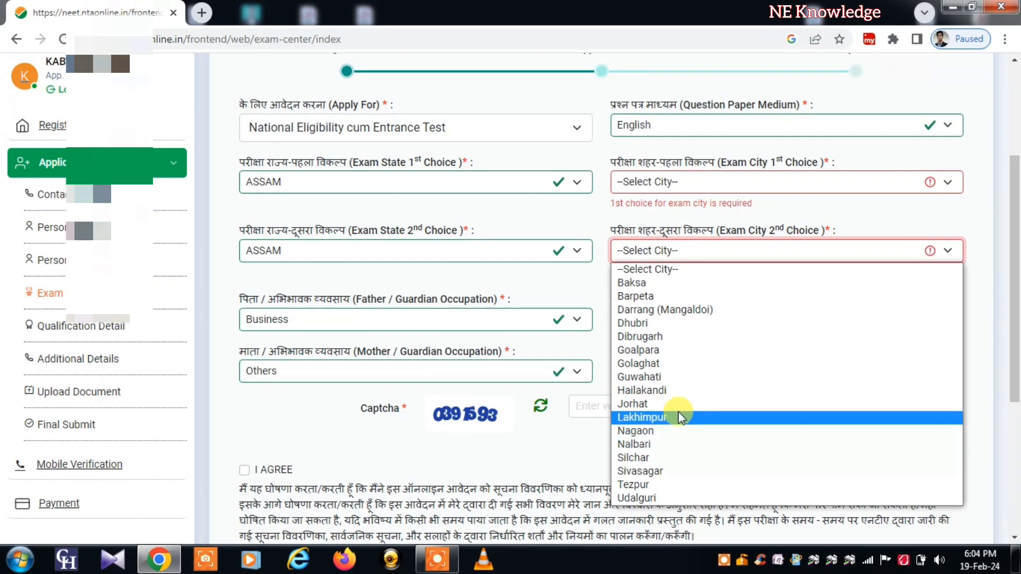
{"action": "left_click", "coordinate": [681, 384]}
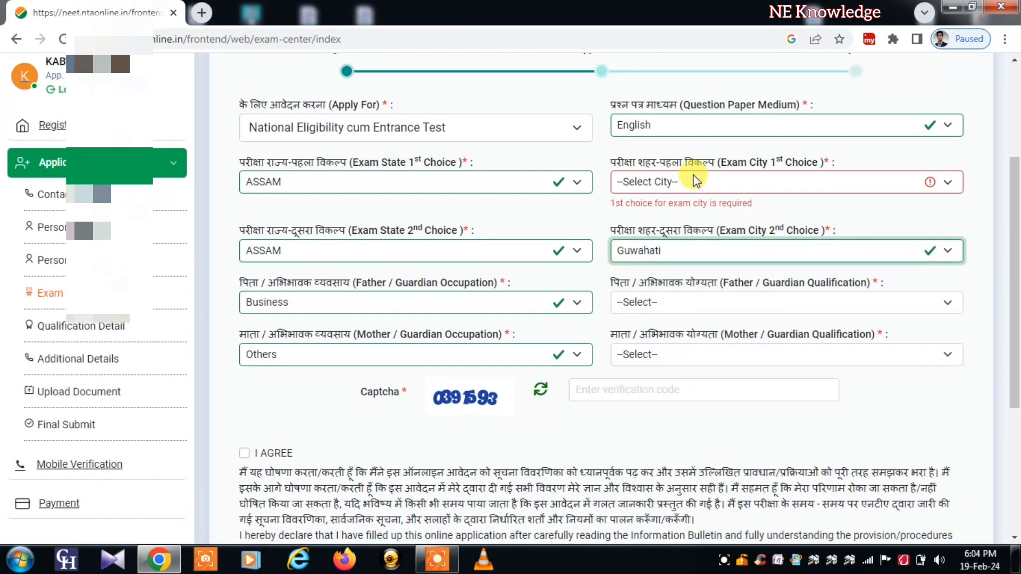
{"action": "left_click", "coordinate": [695, 183]}
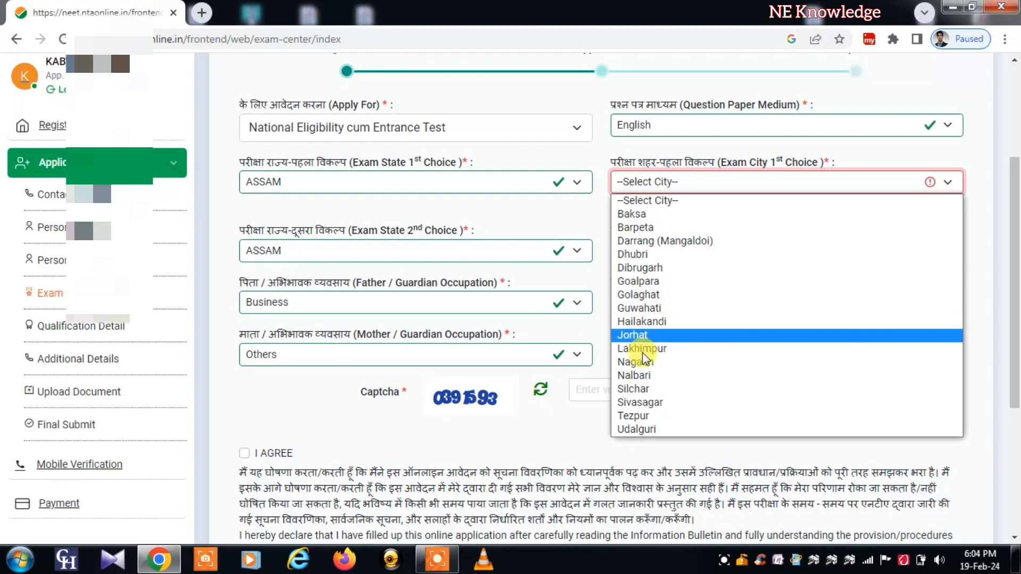
{"action": "left_click", "coordinate": [643, 375]}
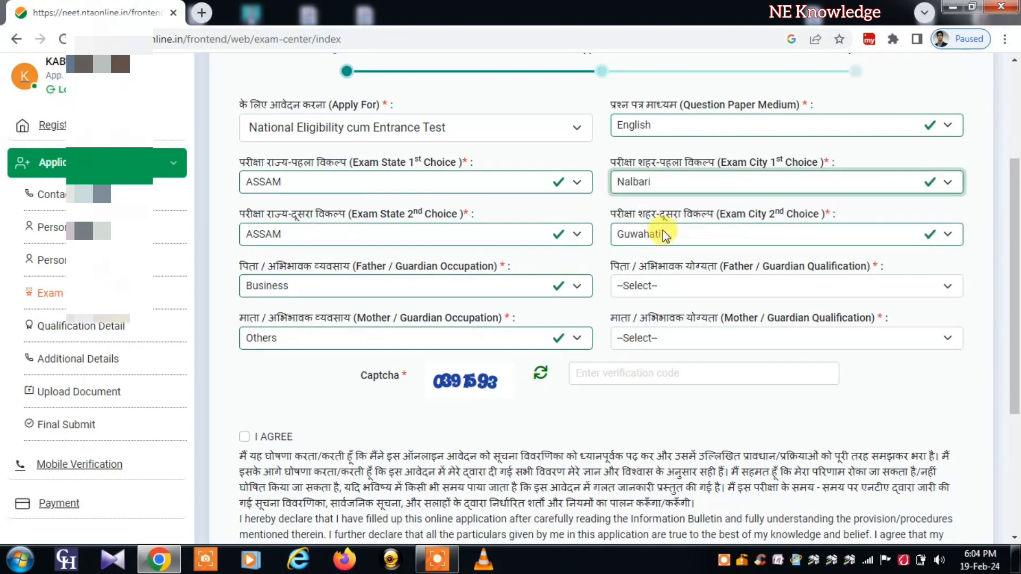
Step: Set the father's qualification to Matriculate and the mother's qualification to Graduate
{"action": "left_click", "coordinate": [658, 288]}
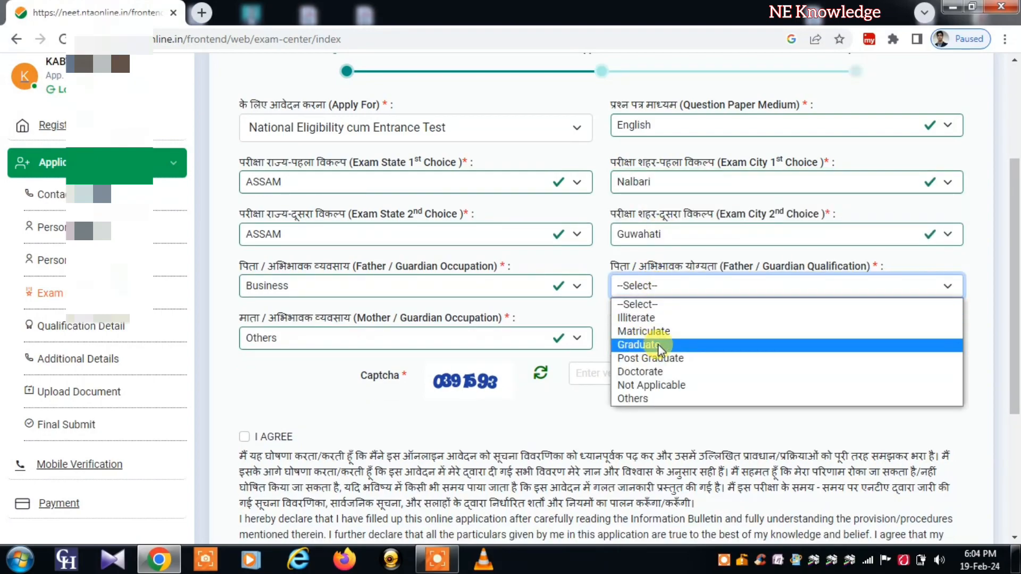
{"action": "left_click", "coordinate": [662, 335]}
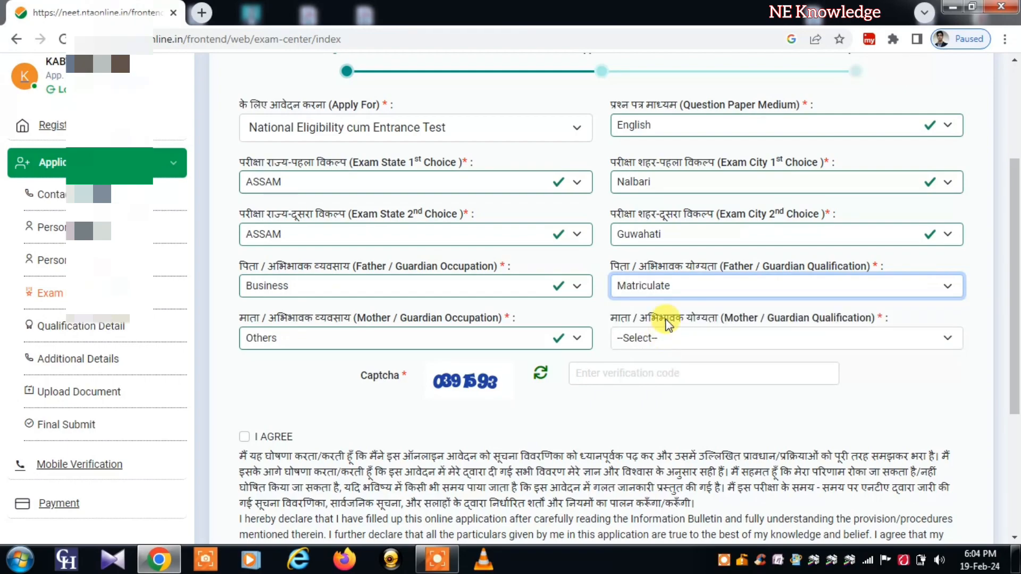
{"action": "left_click", "coordinate": [668, 339]}
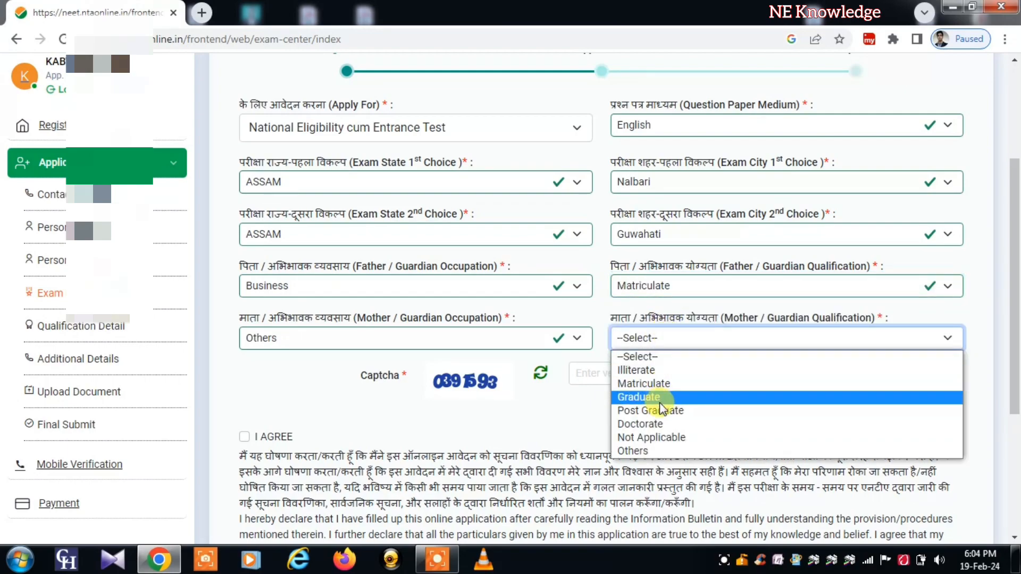
{"action": "left_click", "coordinate": [677, 397]}
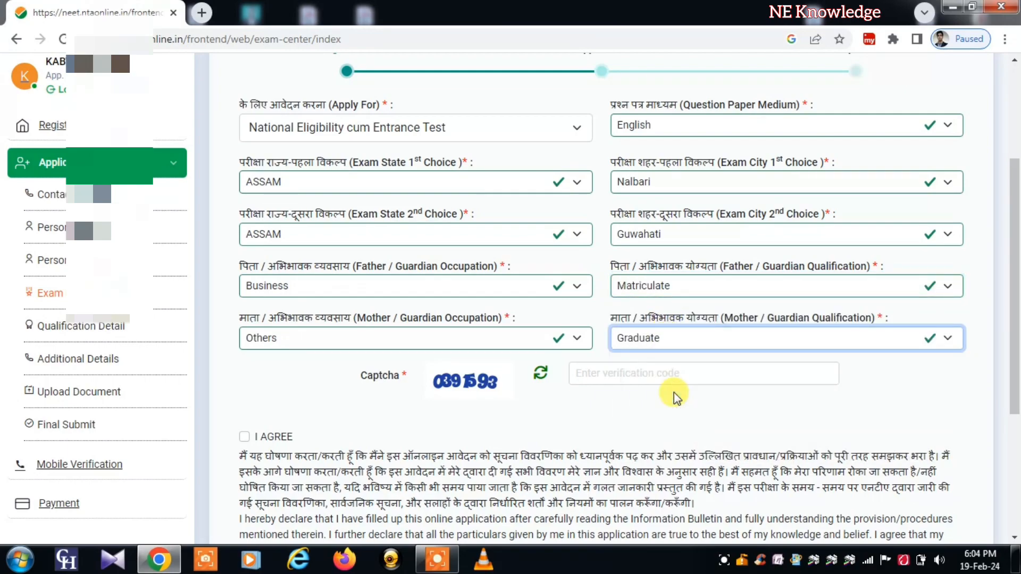
Step: Enter the captcha code and save the exam centre details
{"action": "left_click", "coordinate": [595, 375]}
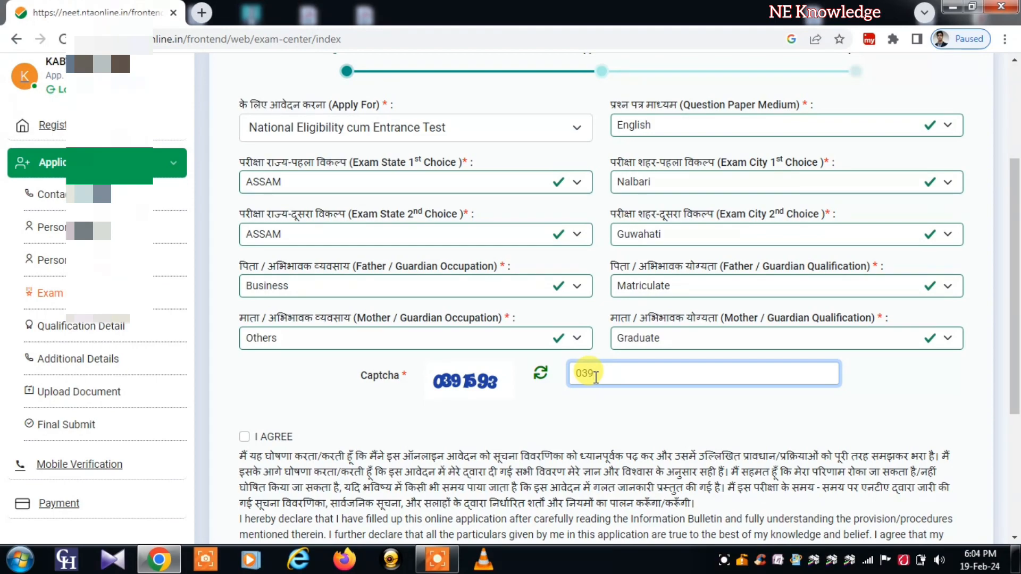
{"action": "type", "text": "039"}
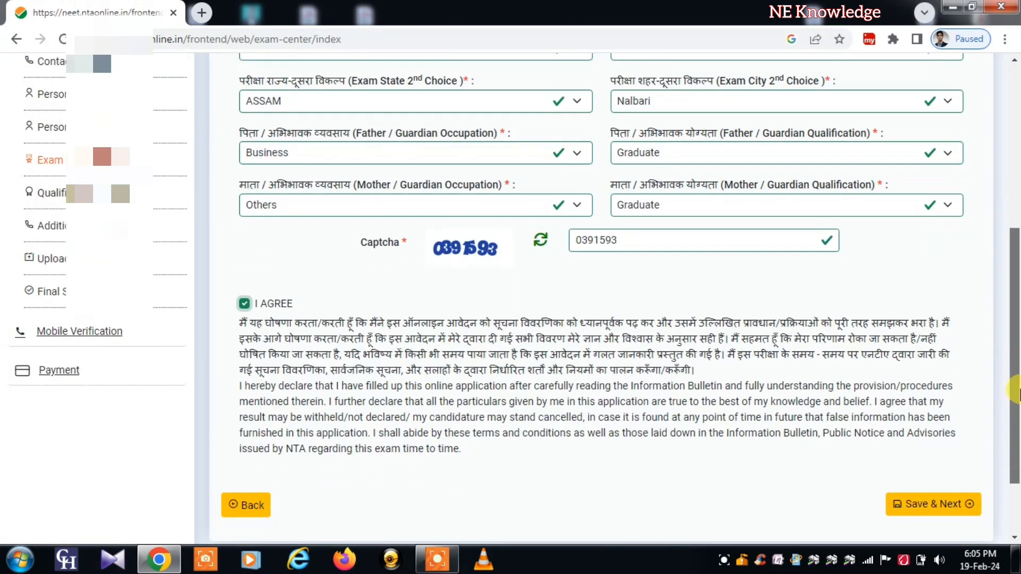
{"action": "scroll", "coordinate": [606, 309], "scroll_direction": "down", "scroll_amount": 1}
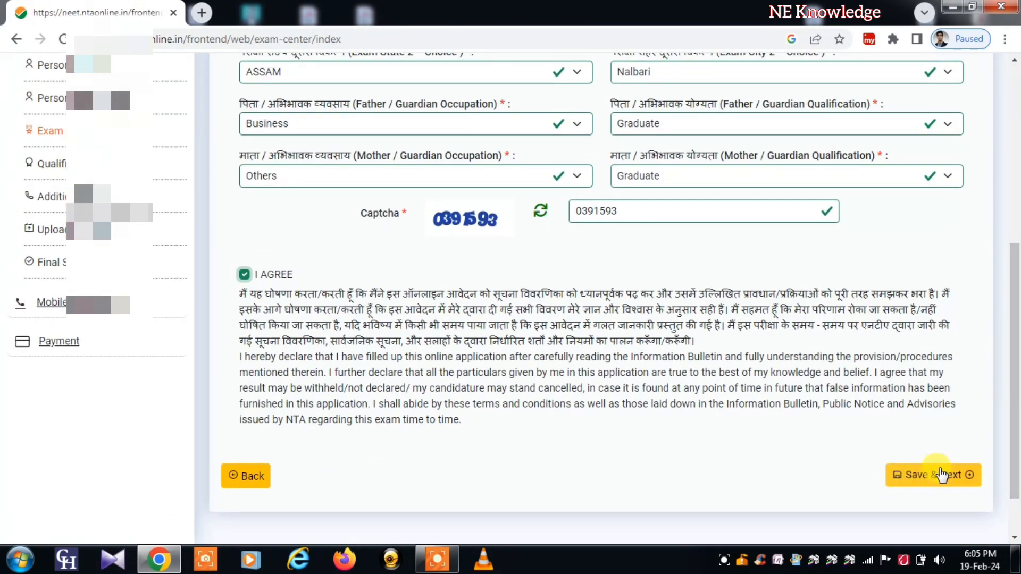
{"action": "left_click", "coordinate": [932, 474]}
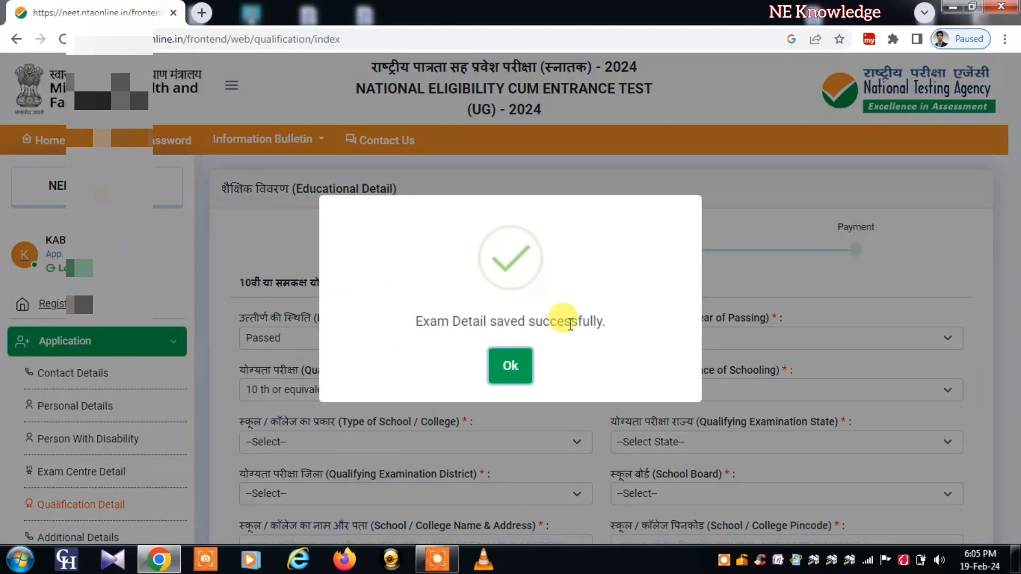
Step: Set the 10th school type to Government Aided Private
{"action": "left_click", "coordinate": [523, 373]}
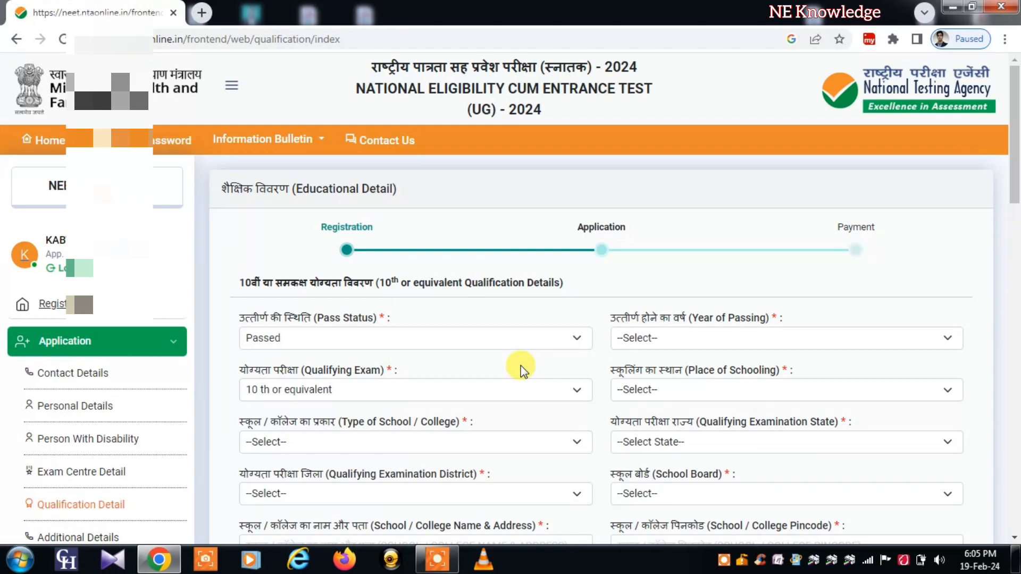
{"action": "left_click", "coordinate": [416, 443]}
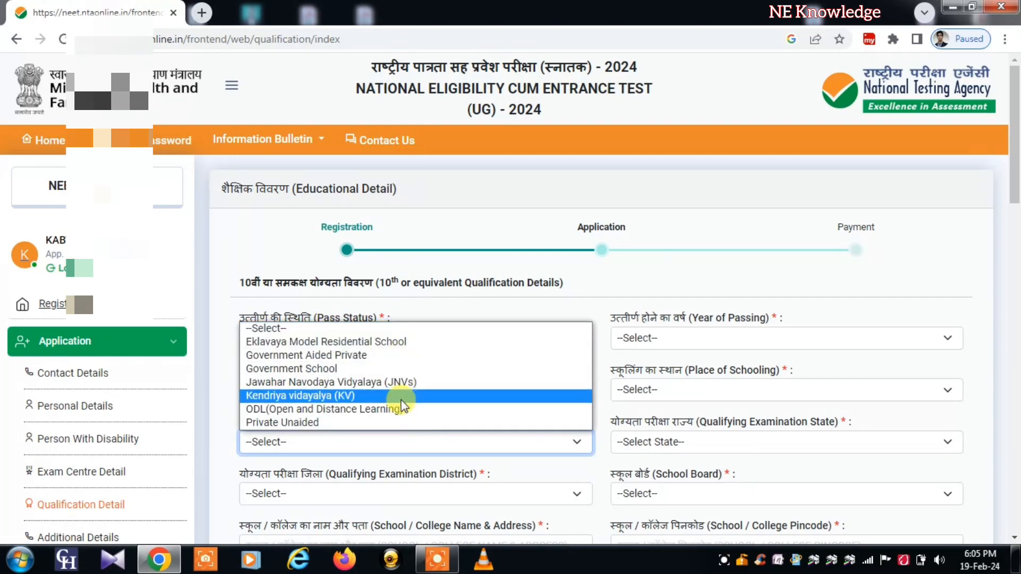
{"action": "left_click_drag", "start_coordinate": [1015, 173], "coordinate": [1015, 206]}
{"action": "left_click", "coordinate": [438, 275]}
{"action": "left_click", "coordinate": [437, 290]}
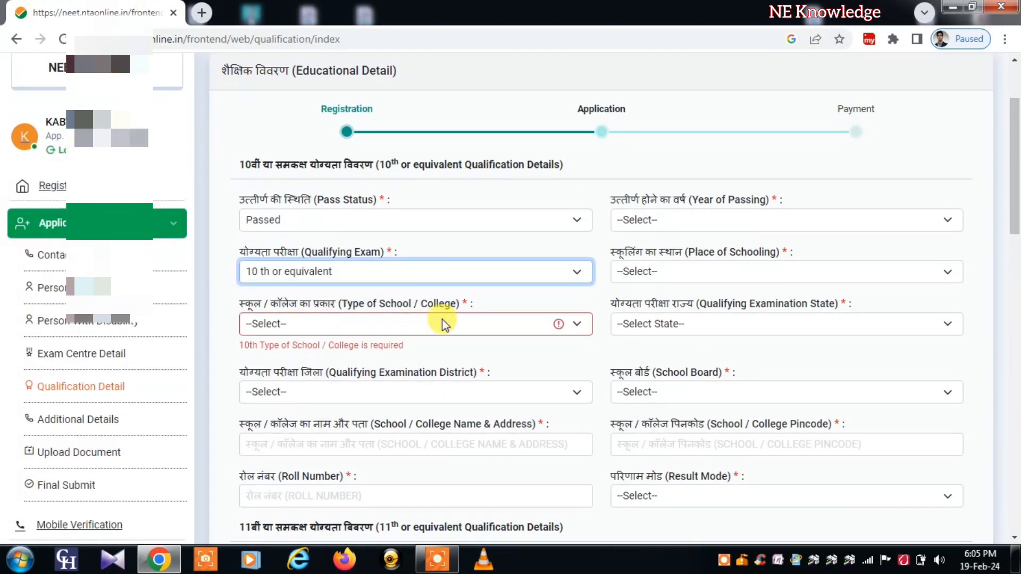
{"action": "left_click", "coordinate": [444, 324]}
{"action": "left_click", "coordinate": [362, 367]}
{"action": "left_click", "coordinate": [360, 379]}
{"action": "left_click", "coordinate": [677, 222]}
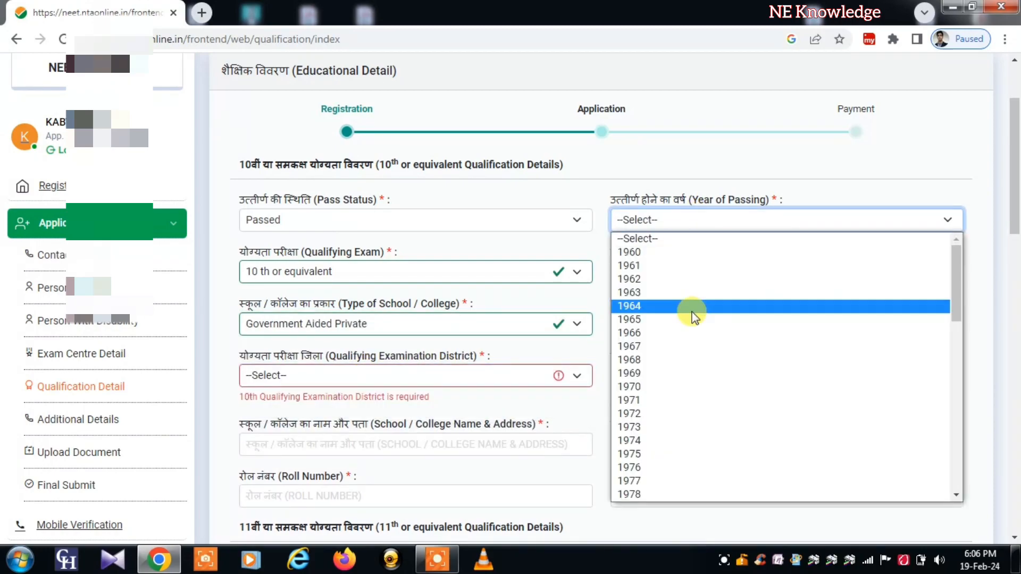
{"action": "left_click_drag", "start_coordinate": [956, 288], "coordinate": [956, 478]}
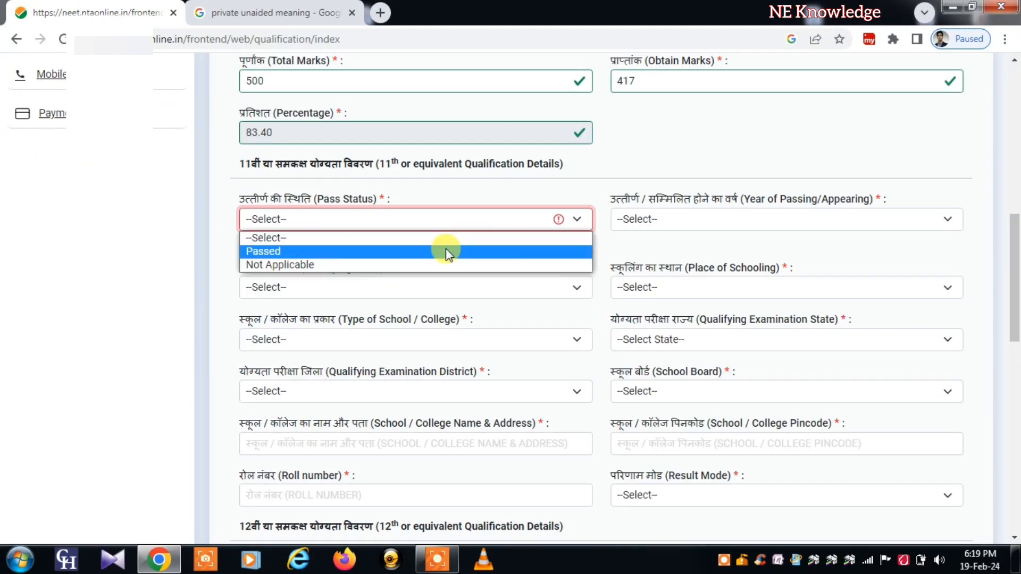
Step: Mark 11th as Passed in 2023 with '11 th or equivalent' as the qualifying exam
{"action": "left_click", "coordinate": [445, 249]}
{"action": "left_click", "coordinate": [745, 218]}
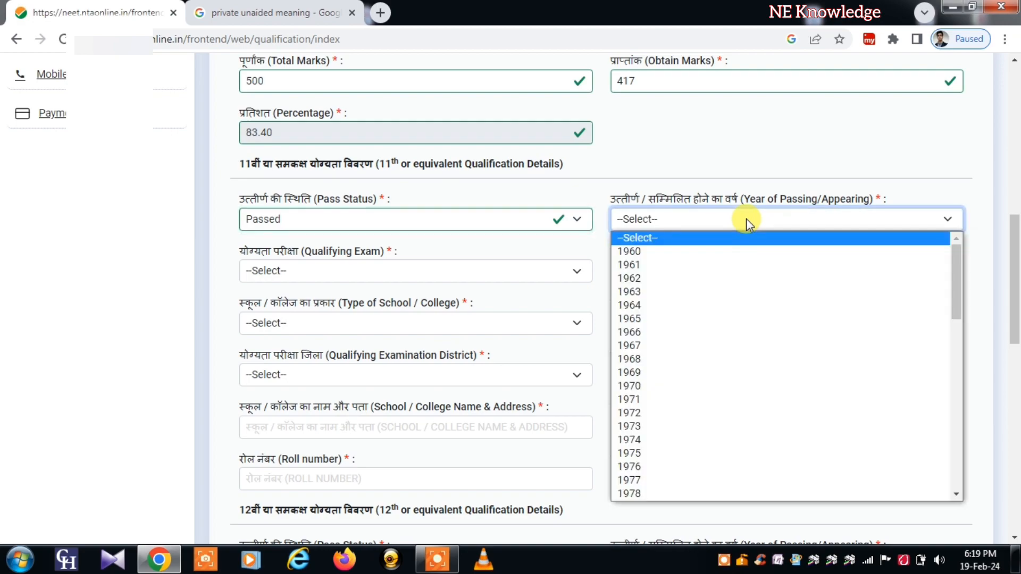
{"action": "left_click_drag", "start_coordinate": [958, 282], "coordinate": [956, 466]}
{"action": "left_click", "coordinate": [689, 494]}
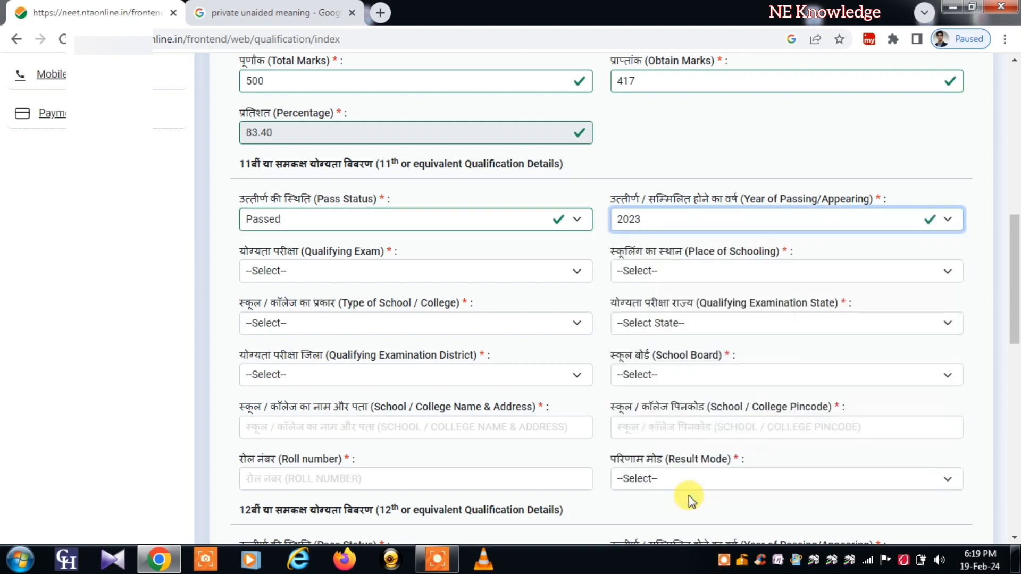
{"action": "left_click", "coordinate": [330, 271]}
{"action": "left_click", "coordinate": [330, 302]}
Step: Set 11th schooling to Rural, Kendriya Vidyalaya, in ASSAM's Tamulpur district
{"action": "left_click", "coordinate": [660, 267]}
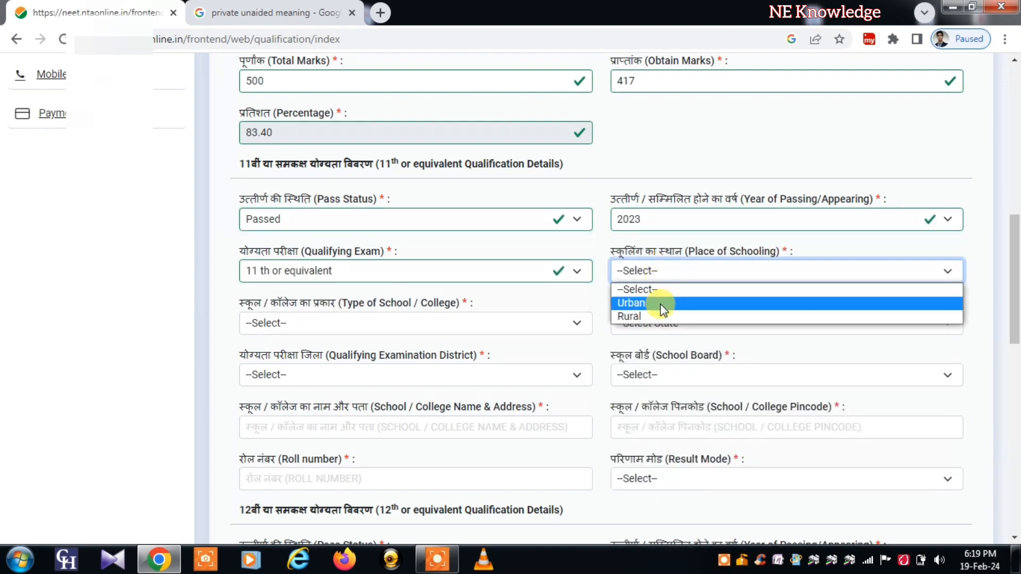
{"action": "left_click", "coordinate": [657, 317]}
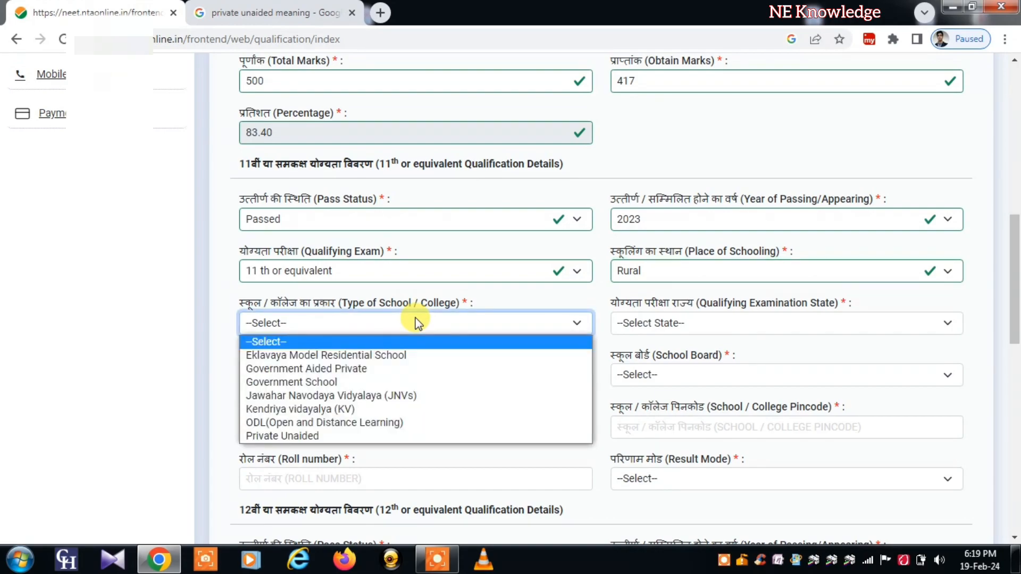
{"action": "left_click", "coordinate": [350, 408]}
{"action": "left_click", "coordinate": [690, 323]}
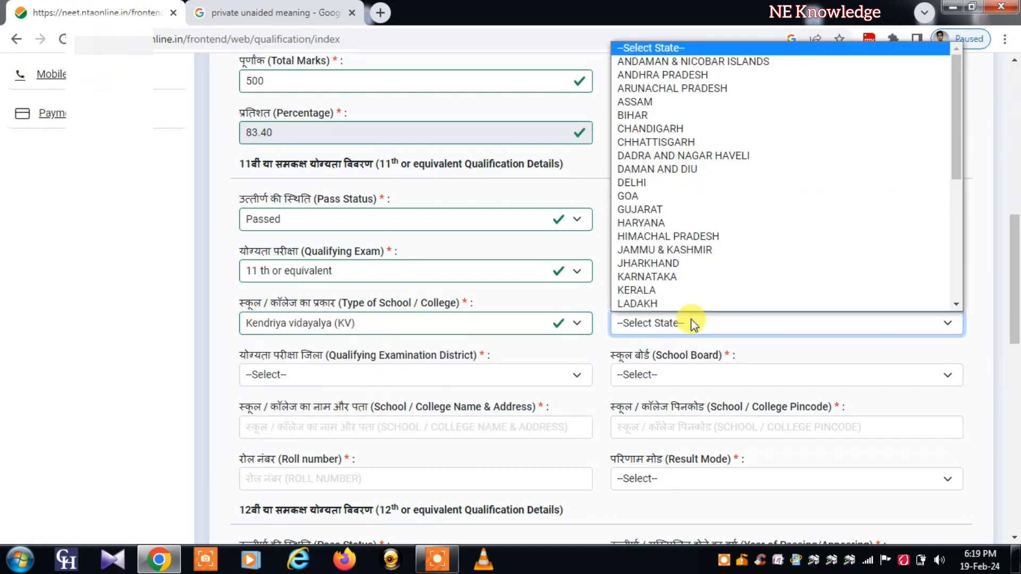
{"action": "left_click", "coordinate": [671, 102]}
{"action": "left_click", "coordinate": [366, 383]}
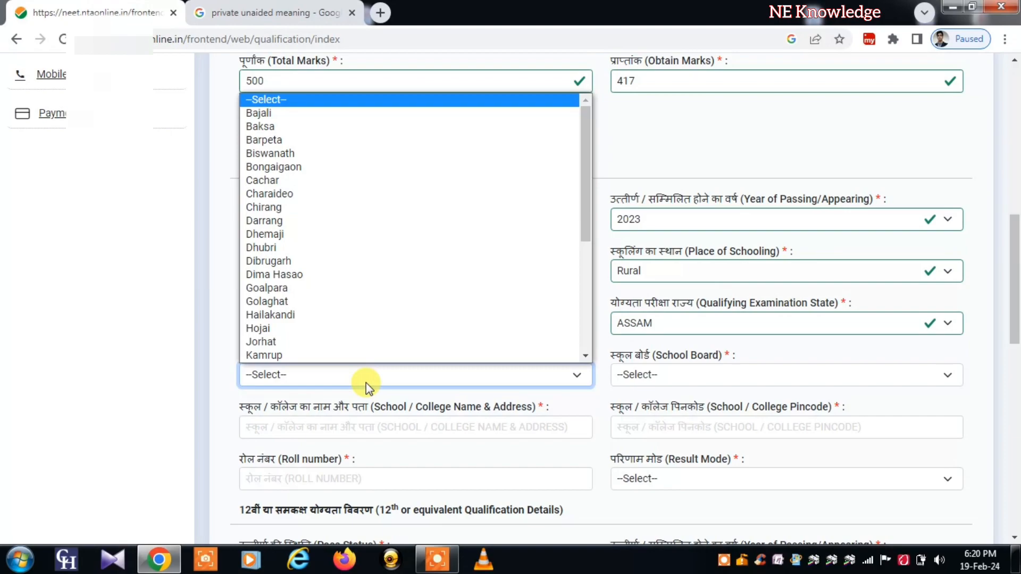
{"action": "left_click_drag", "start_coordinate": [587, 201], "coordinate": [589, 312]}
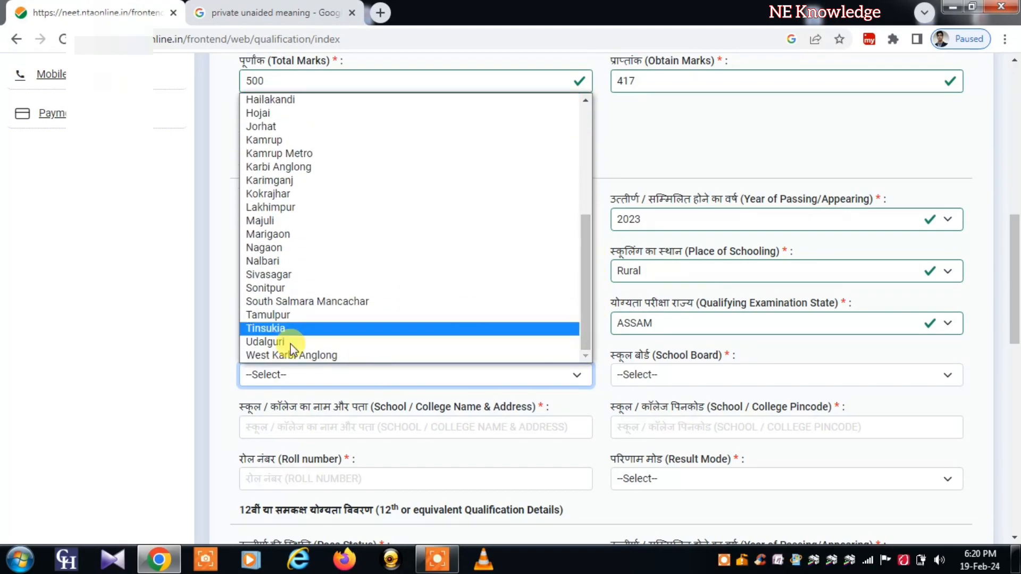
{"action": "left_click", "coordinate": [282, 317]}
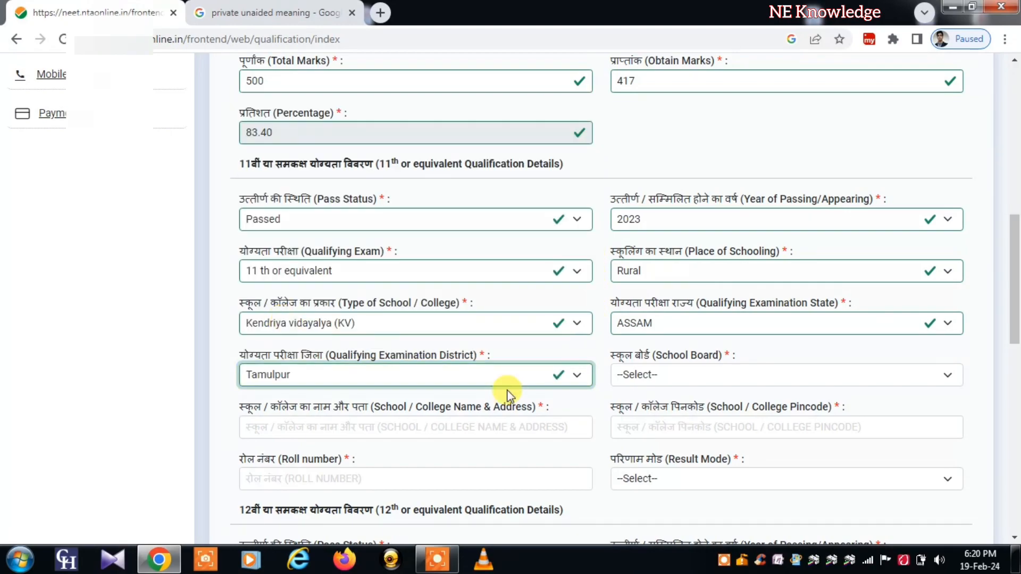
Step: Choose Central Board of Secondary Education and type the school name (TAMULPI…YALAYA)
{"action": "left_click", "coordinate": [705, 377]}
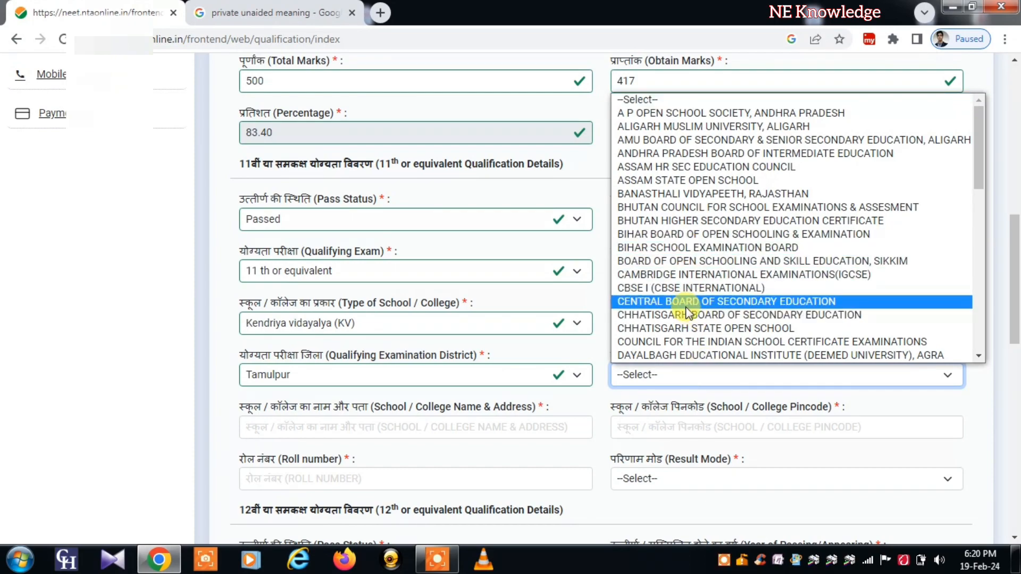
{"action": "left_click", "coordinate": [722, 302]}
{"action": "scroll", "coordinate": [1017, 314], "scroll_direction": "down", "scroll_amount": 2}
{"action": "left_click", "coordinate": [359, 325]}
{"action": "type", "text": "TAMULPI"}
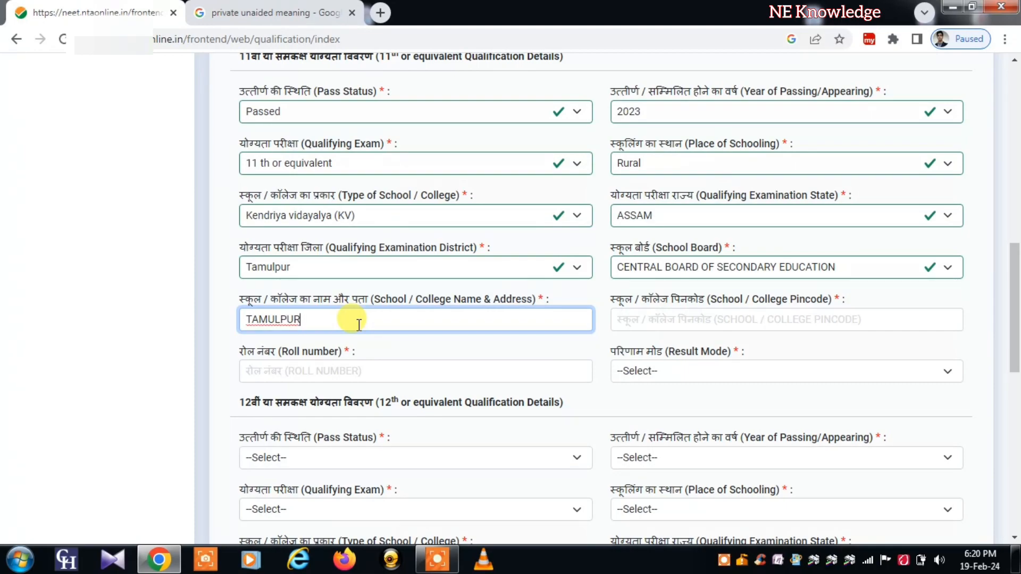
{"action": "type", "text": "YALAYA"}
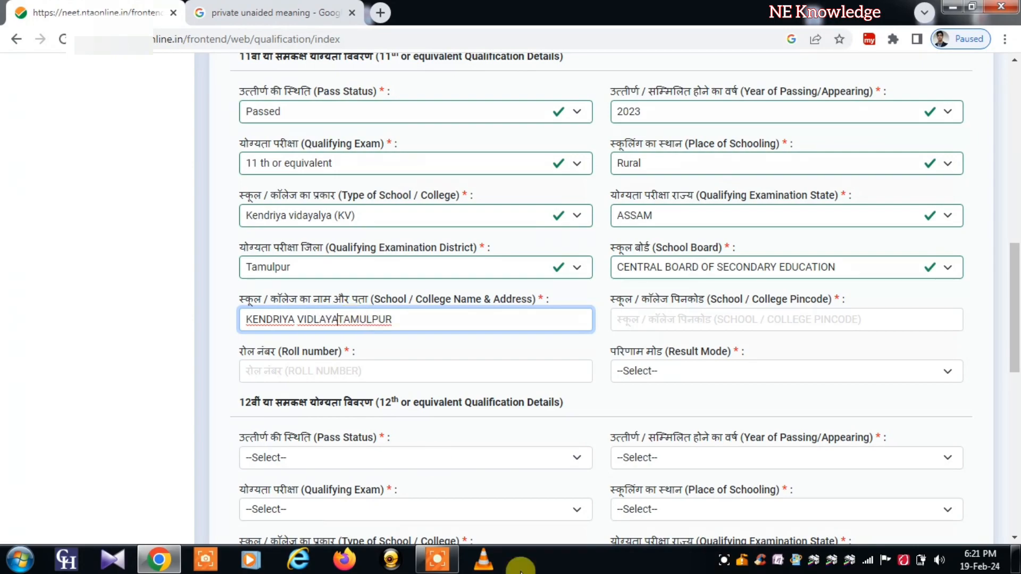
{"action": "left_click", "coordinate": [542, 537]}
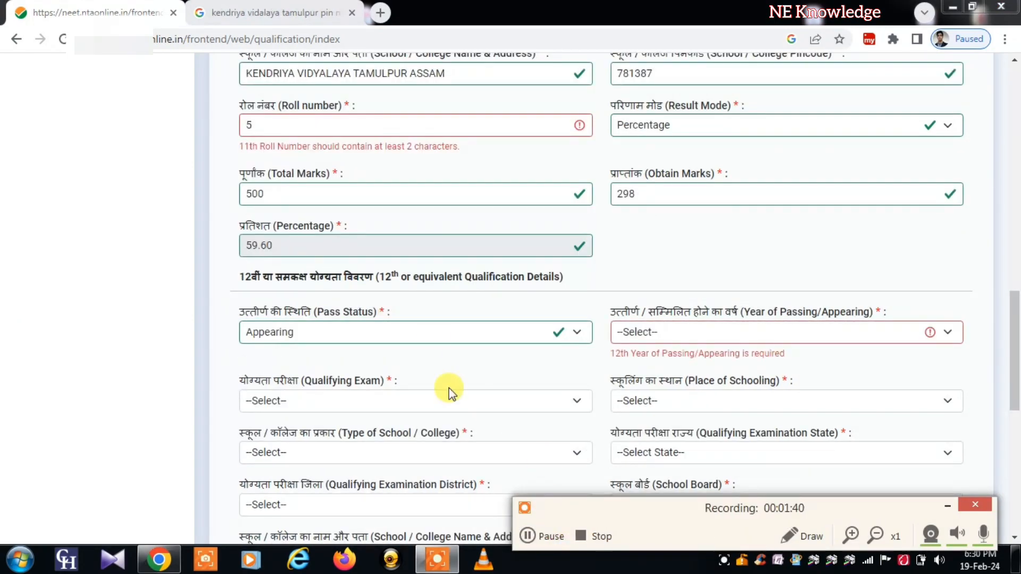
Step: Set 12th as Appearing in 2024 with Code 01 as the qualifying exam
{"action": "left_click", "coordinate": [466, 329]}
{"action": "left_click", "coordinate": [458, 377]}
{"action": "left_click", "coordinate": [646, 333]}
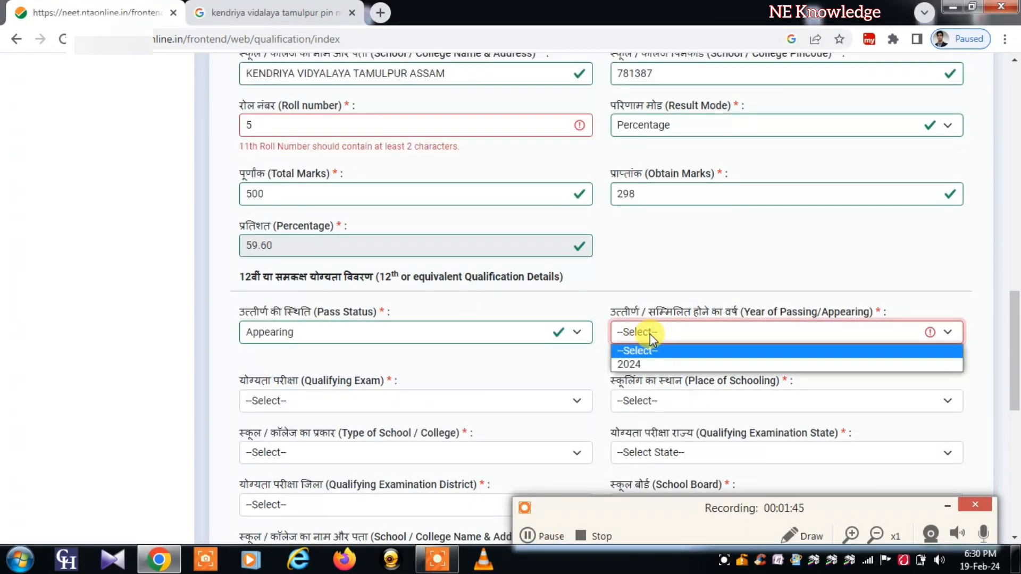
{"action": "left_click", "coordinate": [650, 364]}
{"action": "left_click", "coordinate": [452, 385]}
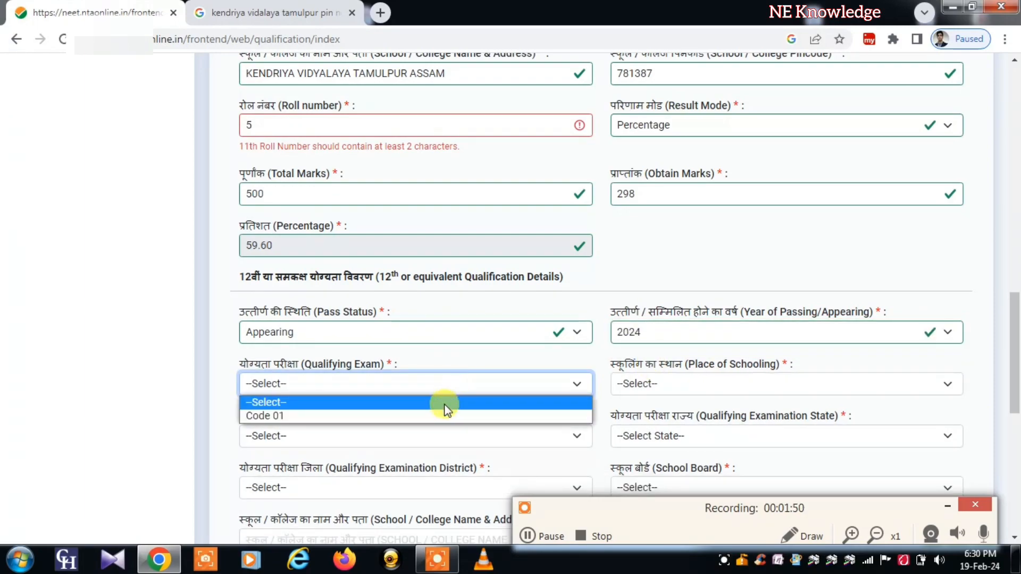
{"action": "left_click", "coordinate": [422, 330]}
{"action": "left_click", "coordinate": [420, 333]}
{"action": "left_click", "coordinate": [400, 370]}
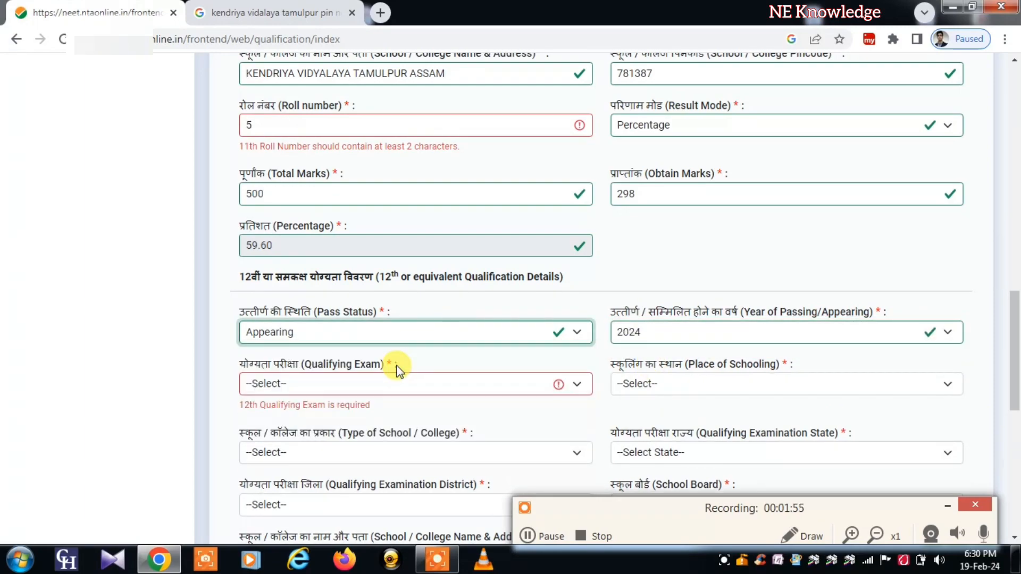
{"action": "left_click", "coordinate": [401, 383]}
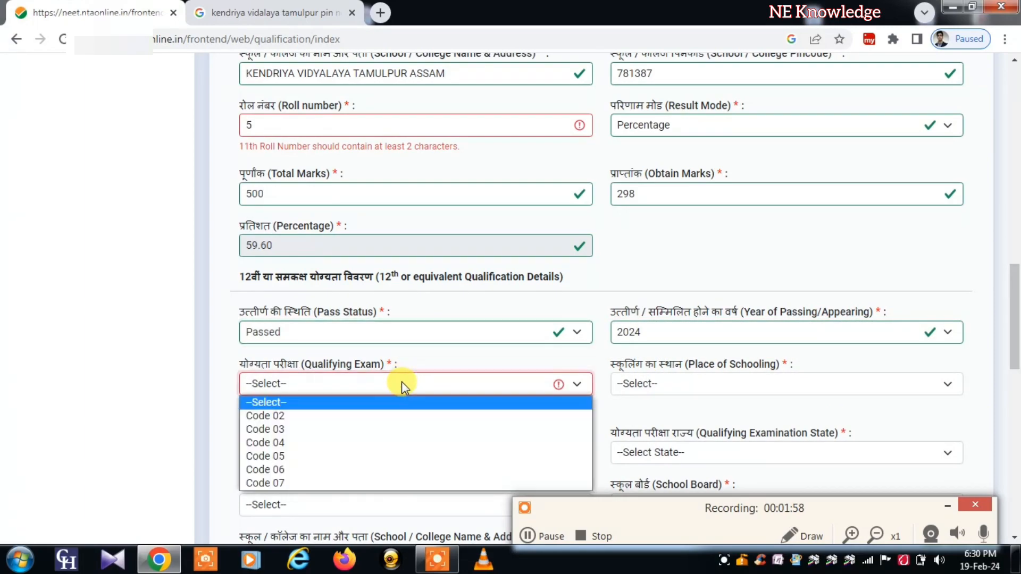
{"action": "left_click", "coordinate": [372, 337]}
{"action": "left_click", "coordinate": [366, 378]}
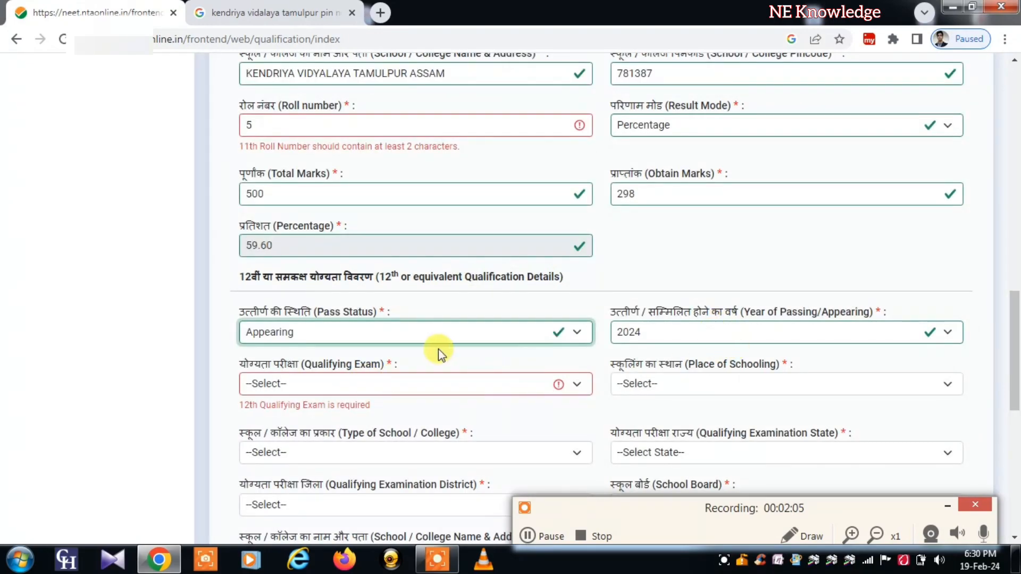
{"action": "left_click", "coordinate": [372, 393]}
{"action": "left_click", "coordinate": [362, 415]}
Step: Set 12th schooling to Rural, Kendriya Vidyalaya, in ASSAM's Tamulpur district
{"action": "left_click", "coordinate": [758, 385]}
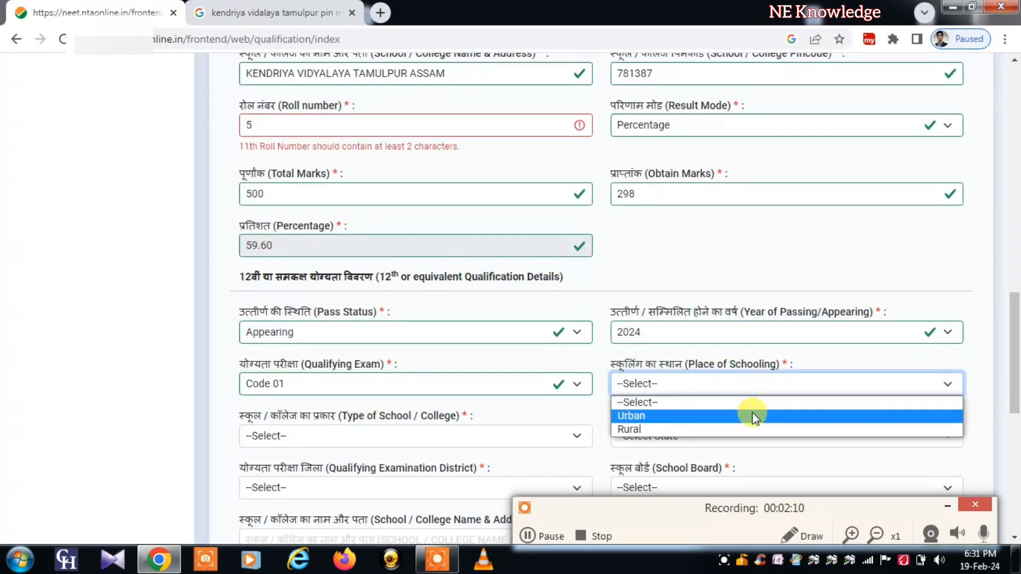
{"action": "left_click", "coordinate": [749, 428]}
{"action": "scroll", "coordinate": [684, 314], "scroll_direction": "down", "scroll_amount": 2}
{"action": "left_click", "coordinate": [346, 307]}
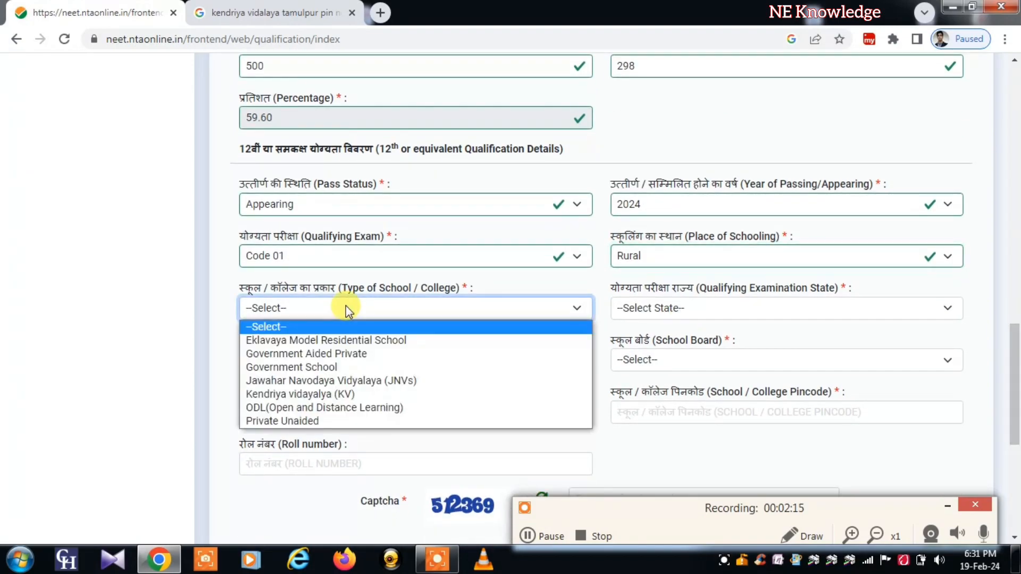
{"action": "left_click", "coordinate": [343, 394]}
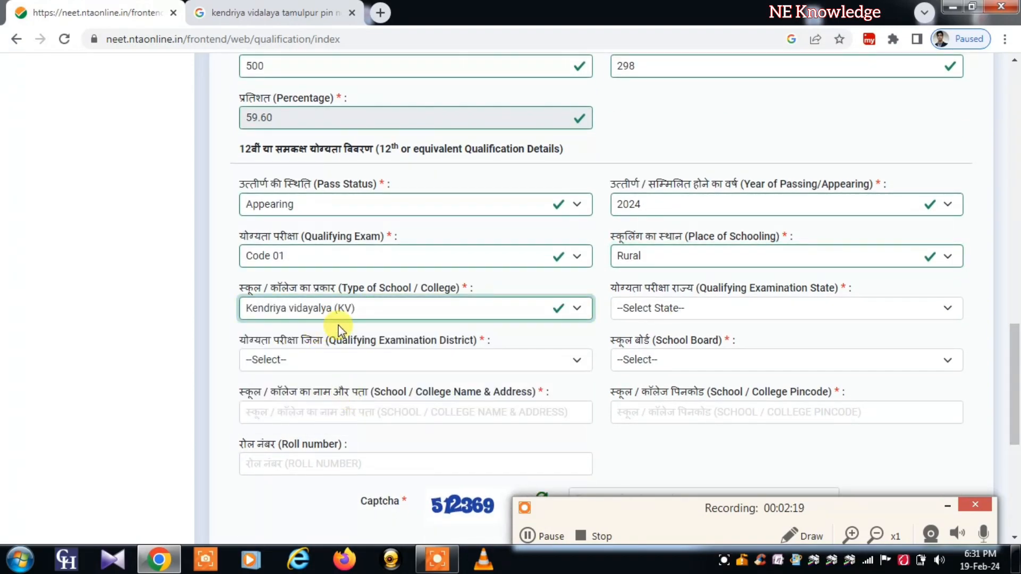
{"action": "left_click", "coordinate": [711, 310]}
{"action": "left_click", "coordinate": [692, 89]}
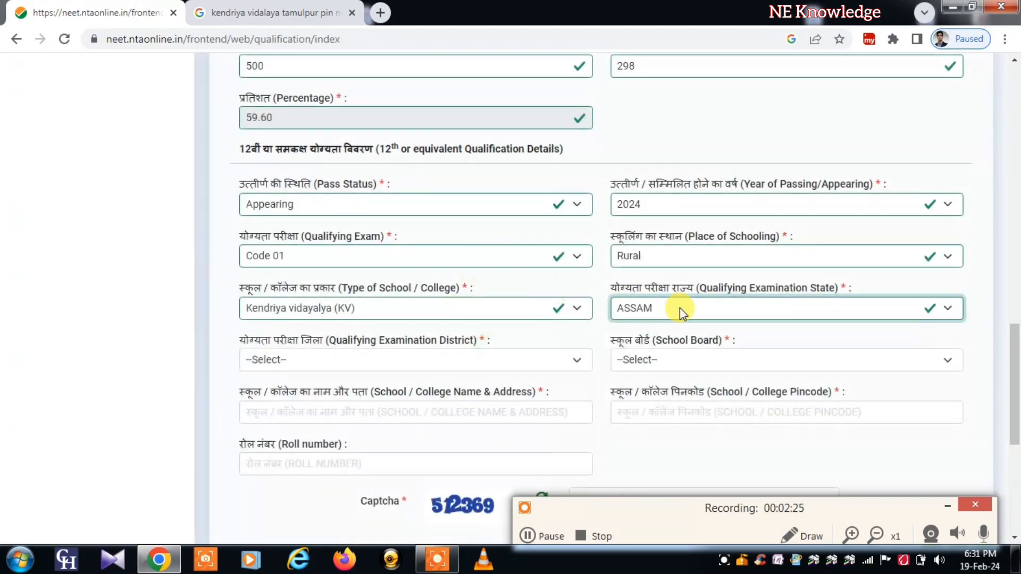
{"action": "left_click", "coordinate": [341, 367]}
{"action": "left_click_drag", "start_coordinate": [585, 191], "coordinate": [586, 309]}
{"action": "left_click", "coordinate": [369, 304]}
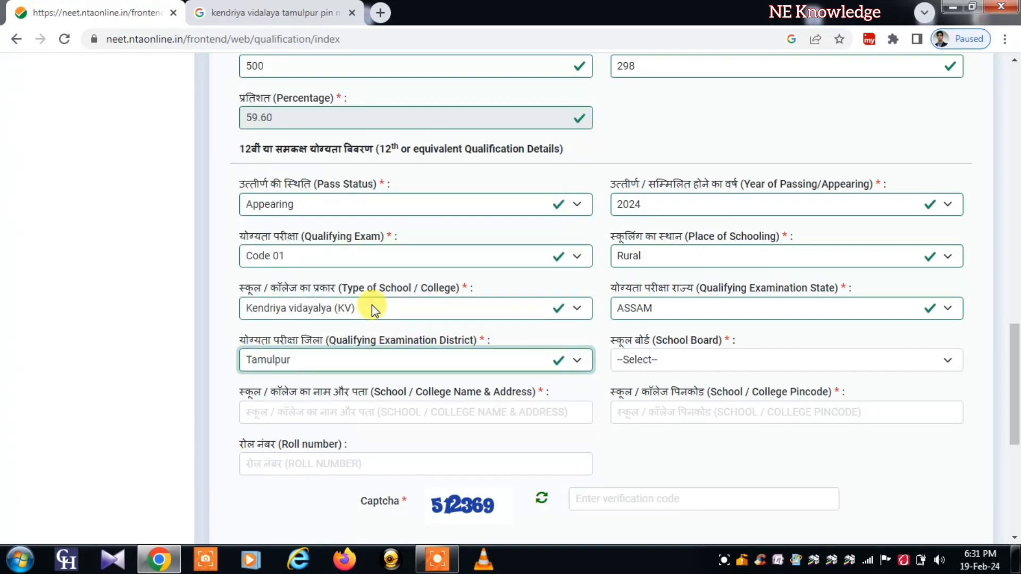
Step: Choose Central Board of Secondary Education and fill the 12th school name and roll number fields
{"action": "left_click", "coordinate": [702, 364]}
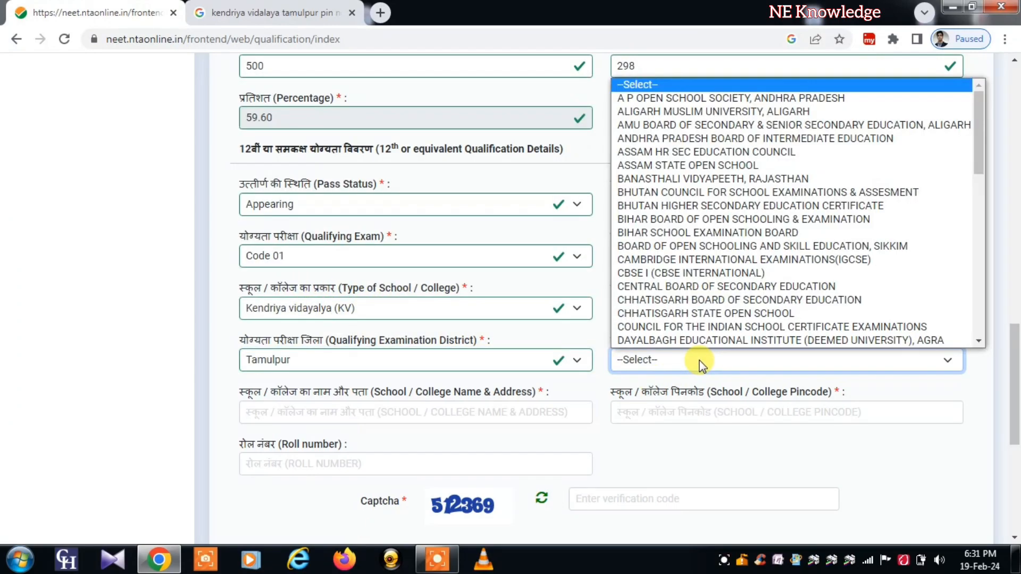
{"action": "left_click", "coordinate": [739, 287]}
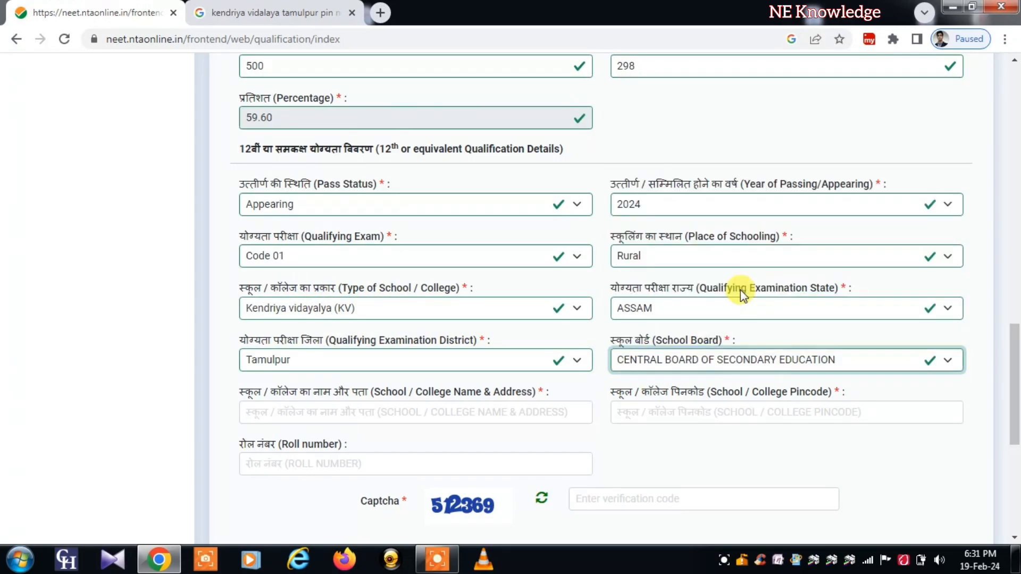
{"action": "scroll", "coordinate": [595, 341], "scroll_direction": "down", "scroll_amount": 2}
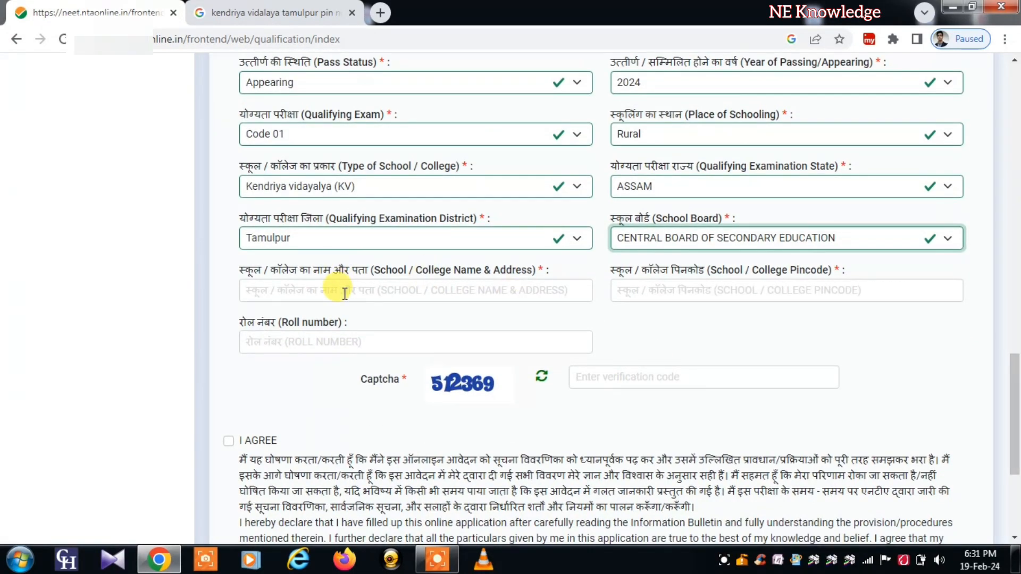
{"action": "left_click", "coordinate": [419, 293]}
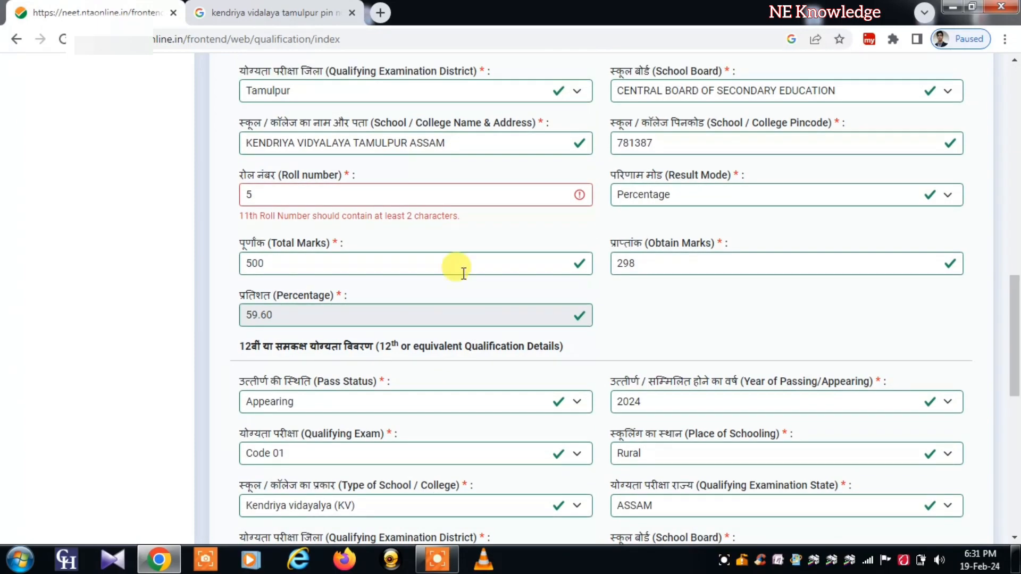
{"action": "scroll", "coordinate": [276, 277], "scroll_direction": "down", "scroll_amount": 4}
{"action": "left_click", "coordinate": [296, 418]}
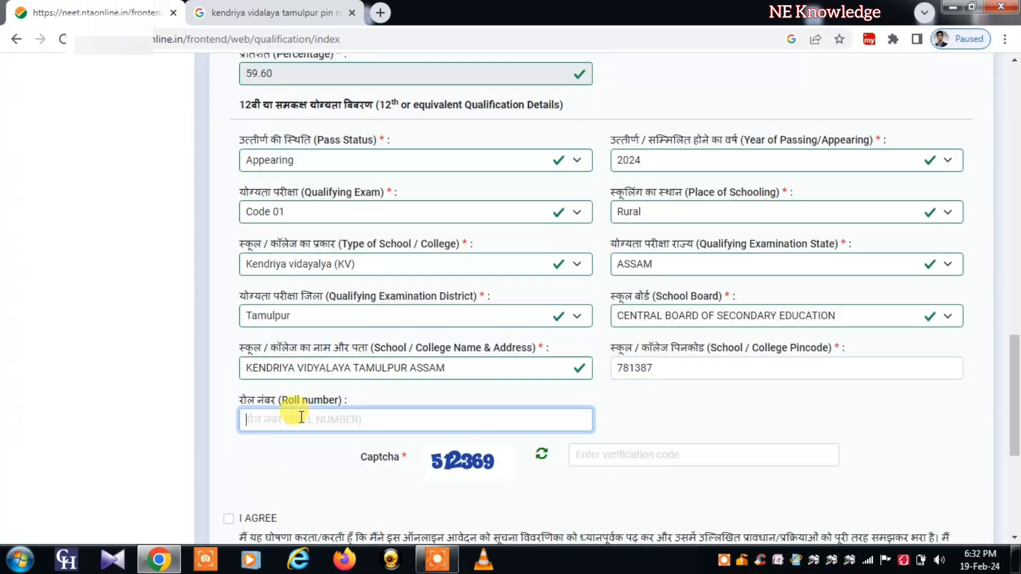
Step: Enter the captcha code, accept the declaration and save the qualification details
{"action": "left_click", "coordinate": [617, 456]}
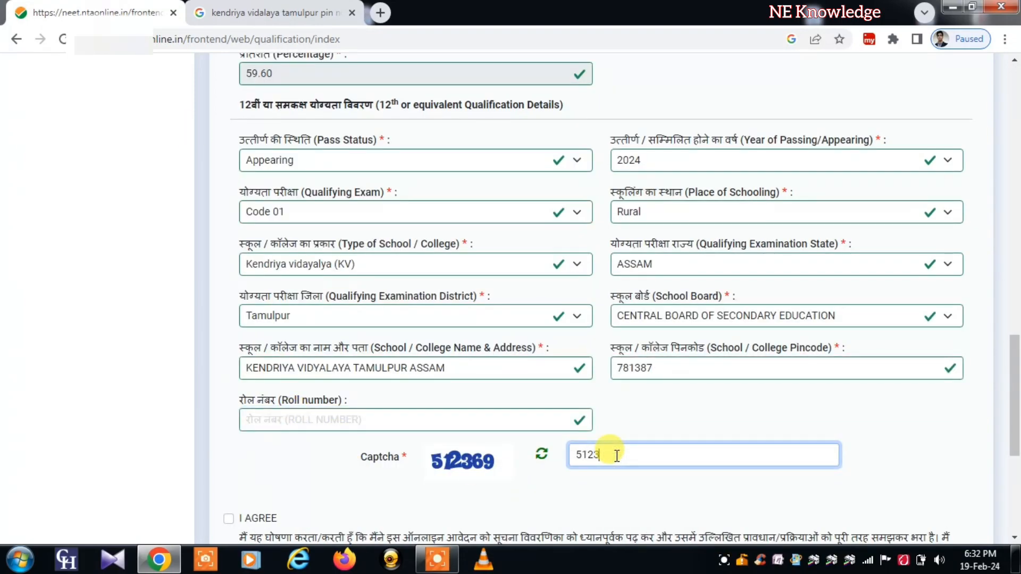
{"action": "type", "text": "512369"}
{"action": "scroll", "coordinate": [617, 456], "scroll_direction": "down", "scroll_amount": 5}
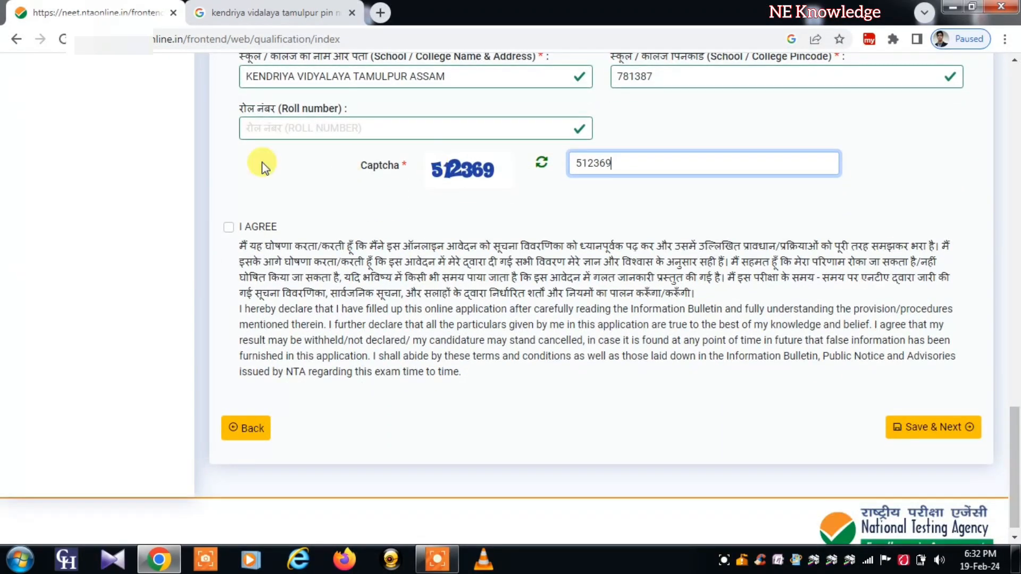
{"action": "left_click", "coordinate": [228, 228]}
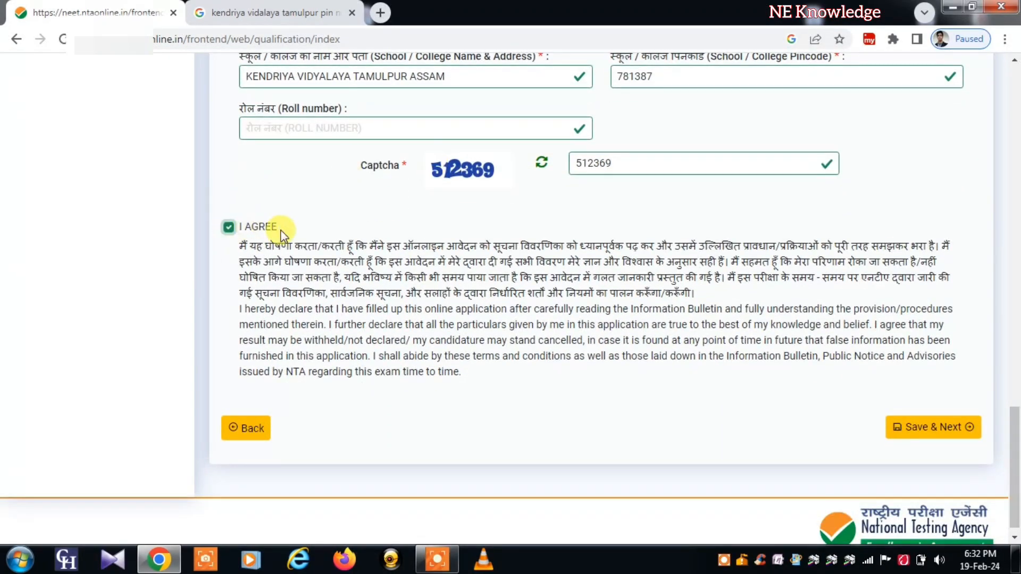
{"action": "left_click", "coordinate": [939, 439]}
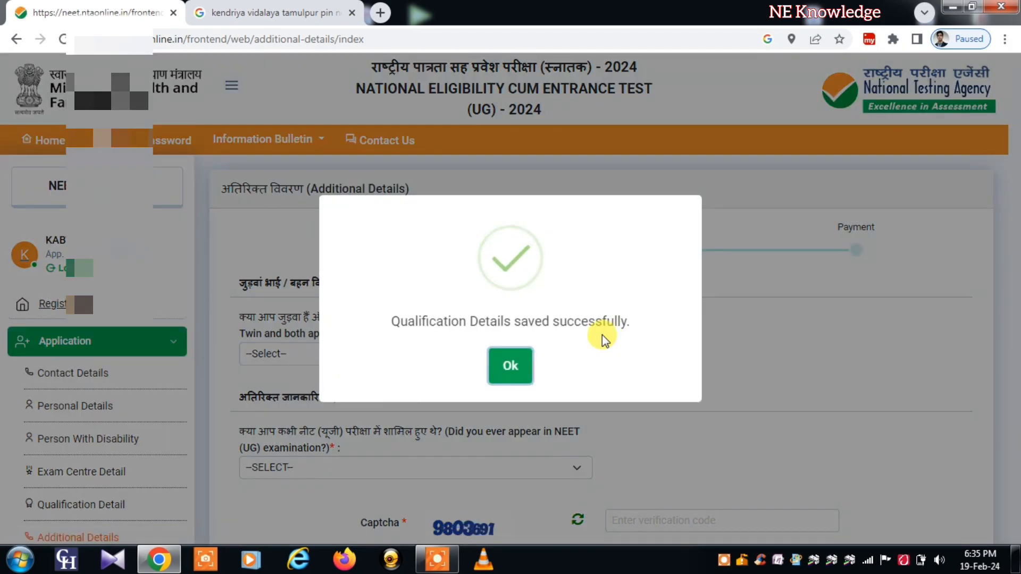
Step: Answer No to the twin applicant question and NO to previous NEET appearance
{"action": "left_click", "coordinate": [511, 366]}
{"action": "left_click", "coordinate": [301, 357]}
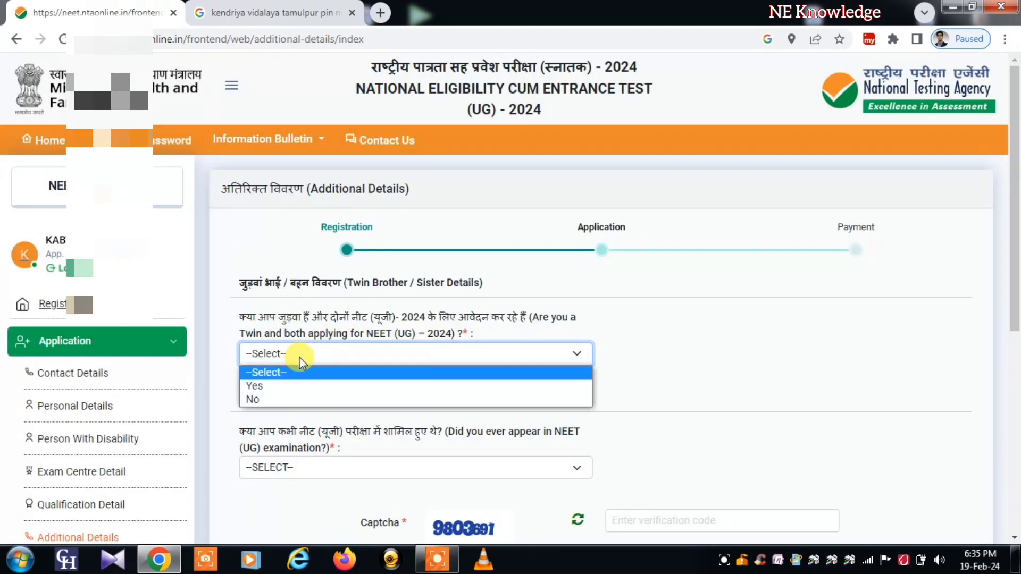
{"action": "left_click", "coordinate": [298, 400]}
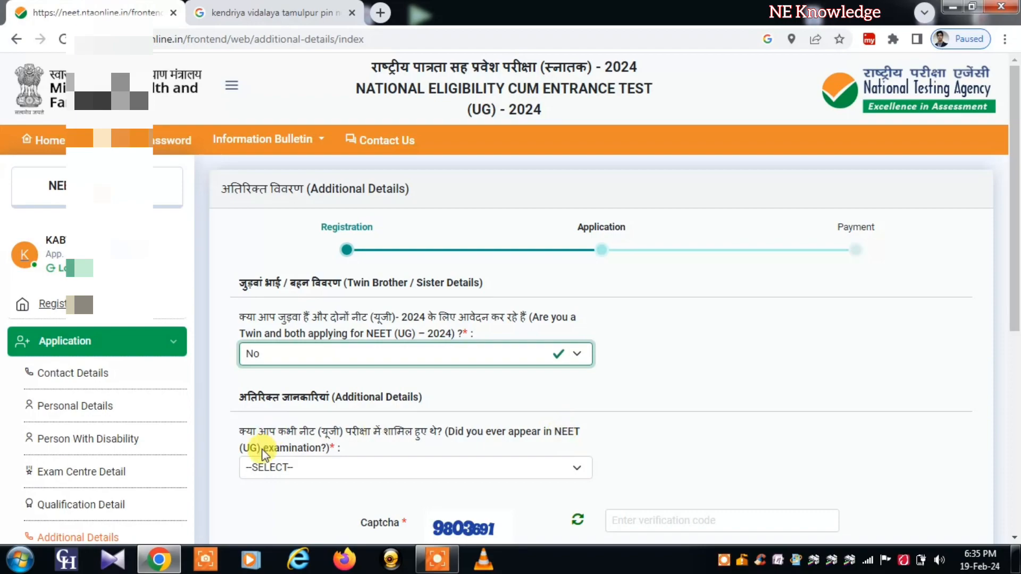
{"action": "left_click", "coordinate": [287, 468]}
{"action": "left_click", "coordinate": [285, 512]}
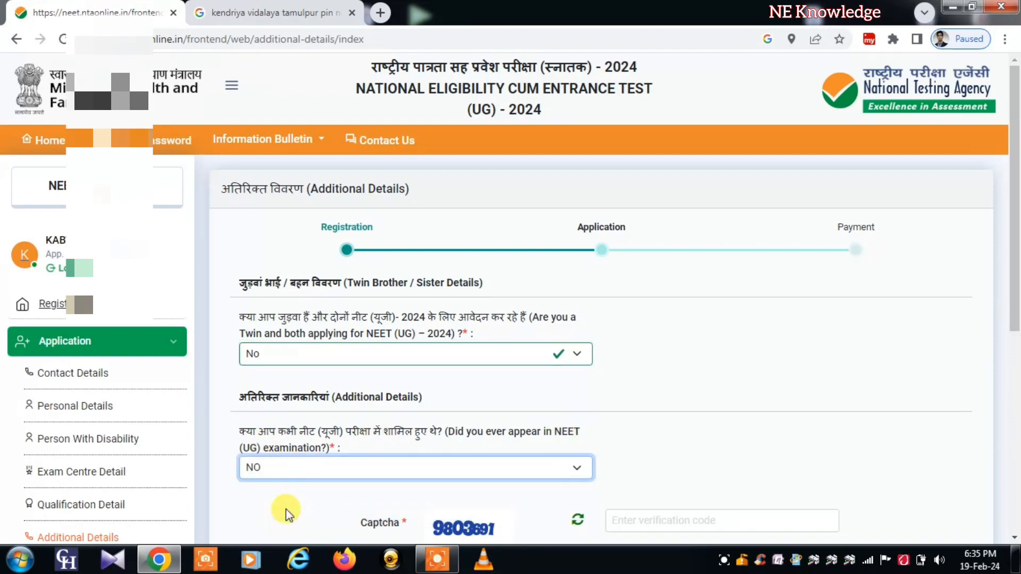
{"action": "left_click_drag", "start_coordinate": [1017, 306], "coordinate": [1017, 381]}
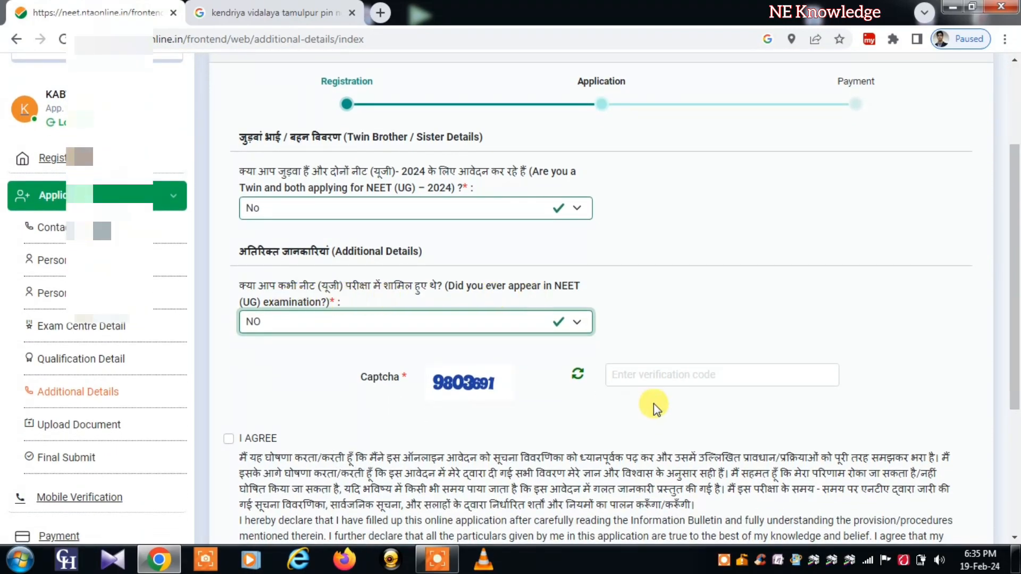
Step: Enter the captcha code, accept the declaration and save the additional details
{"action": "left_click", "coordinate": [662, 375]}
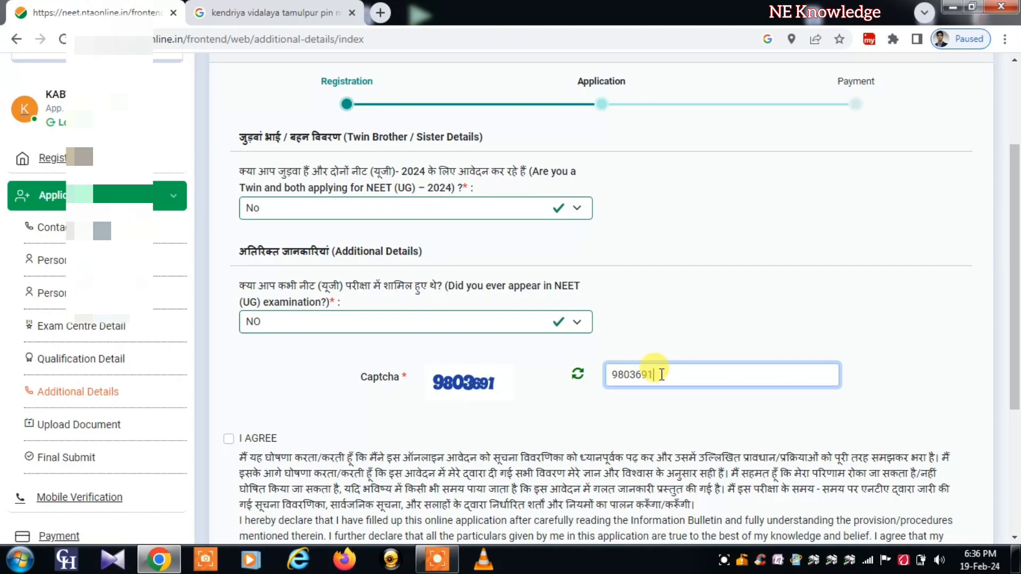
{"action": "left_click", "coordinate": [228, 439]}
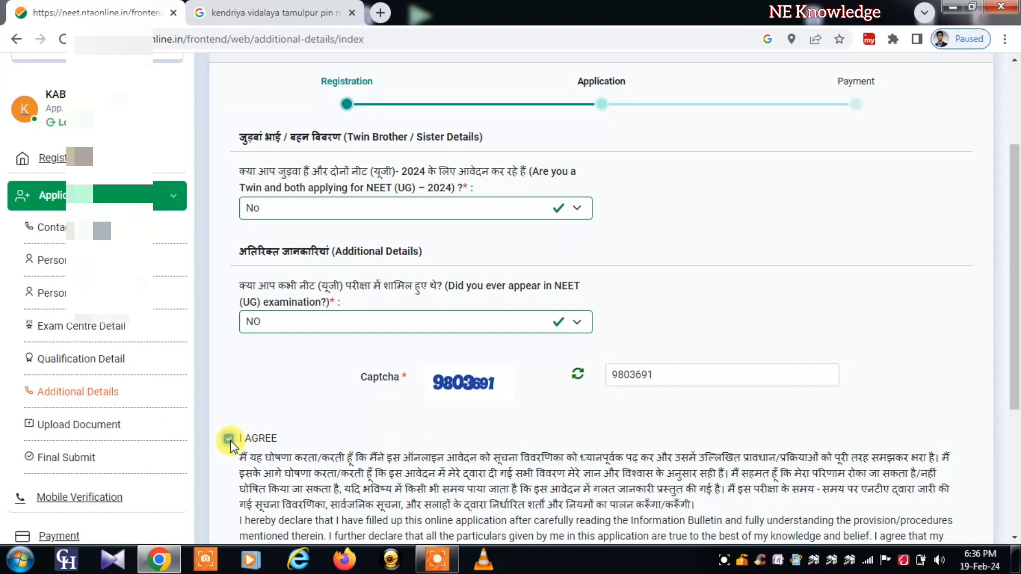
{"action": "left_click_drag", "start_coordinate": [1014, 320], "coordinate": [1016, 438]}
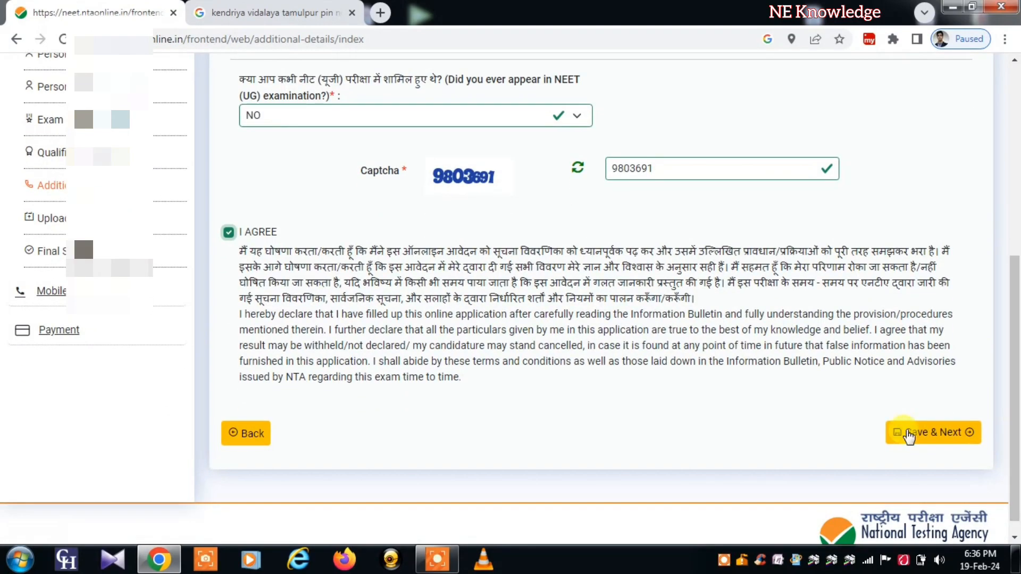
{"action": "left_click", "coordinate": [914, 432]}
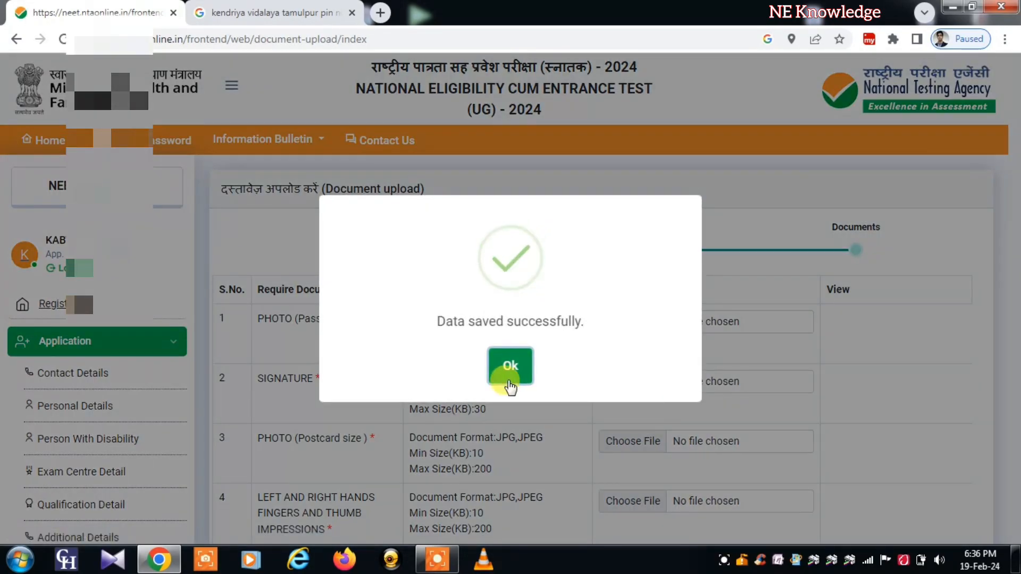
Step: Upload SSD.jpg as the signature image
{"action": "left_click", "coordinate": [510, 384]}
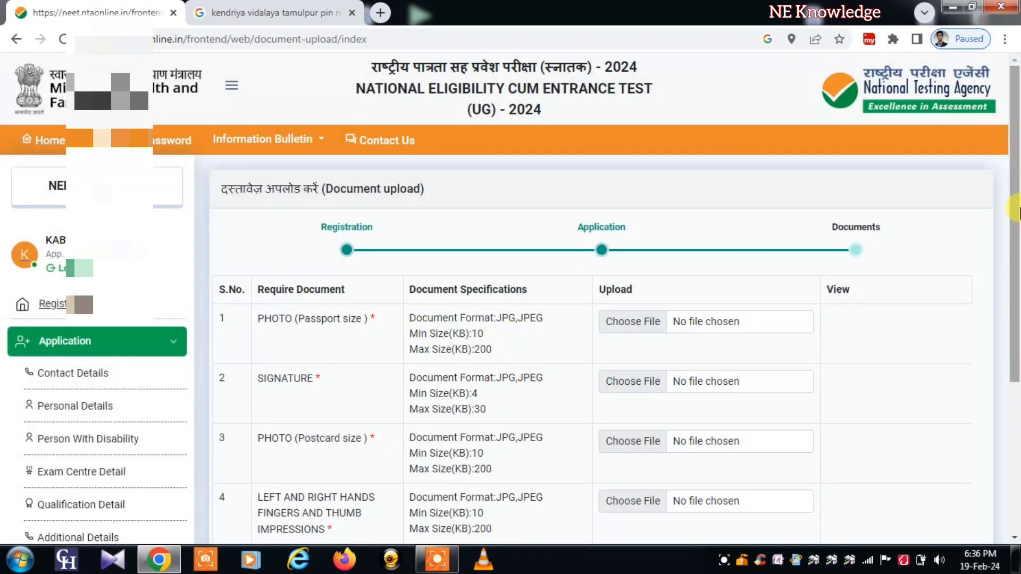
{"action": "left_click_drag", "start_coordinate": [1015, 211], "coordinate": [1015, 269]}
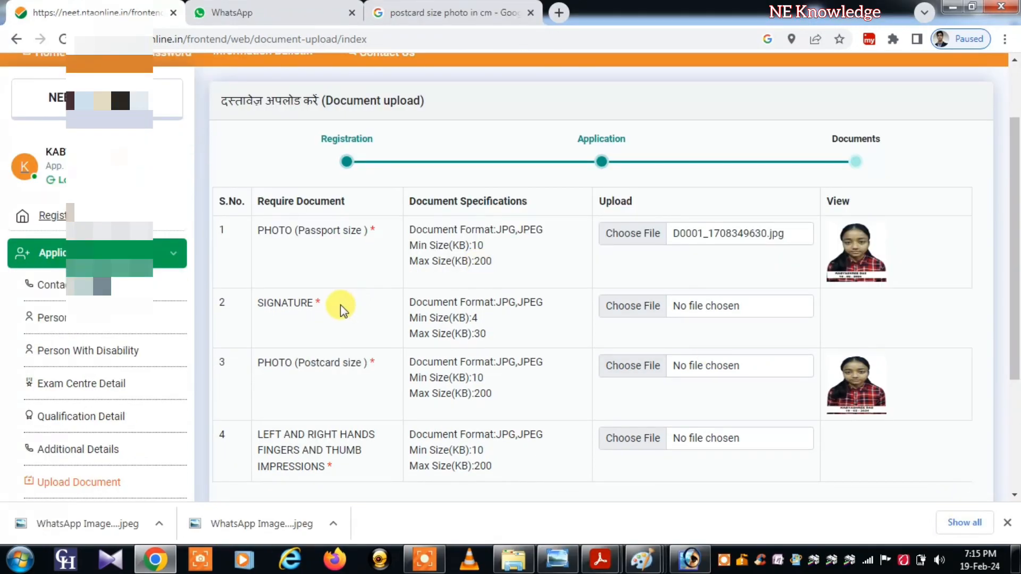
{"action": "left_click", "coordinate": [623, 308]}
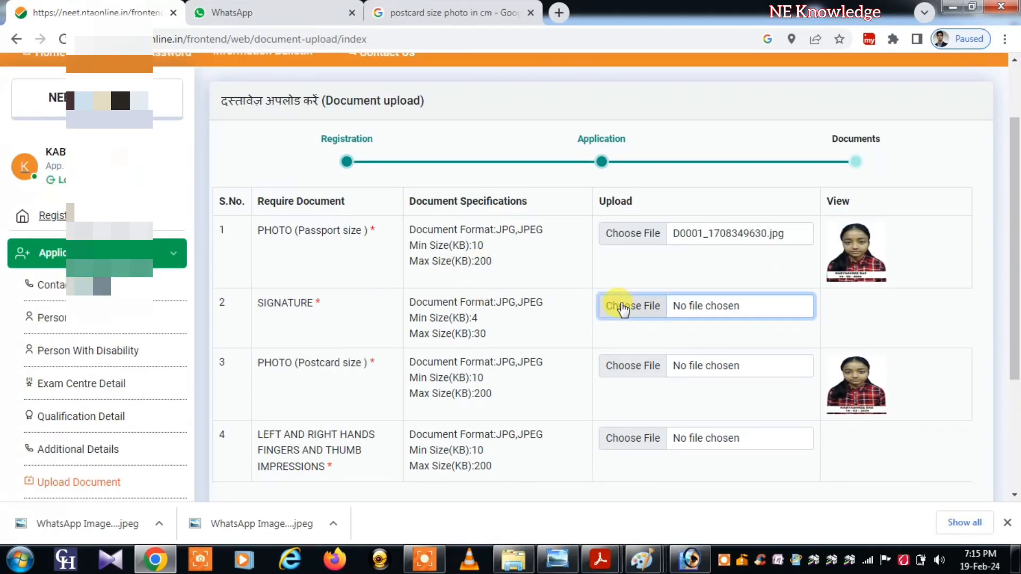
{"action": "left_click", "coordinate": [646, 315]}
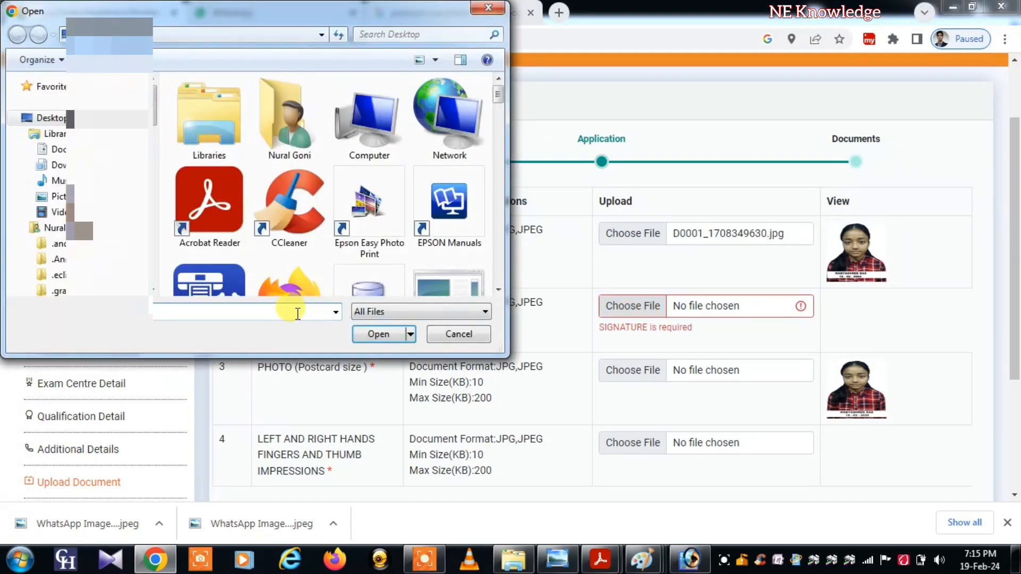
{"action": "type", "text": "S"}
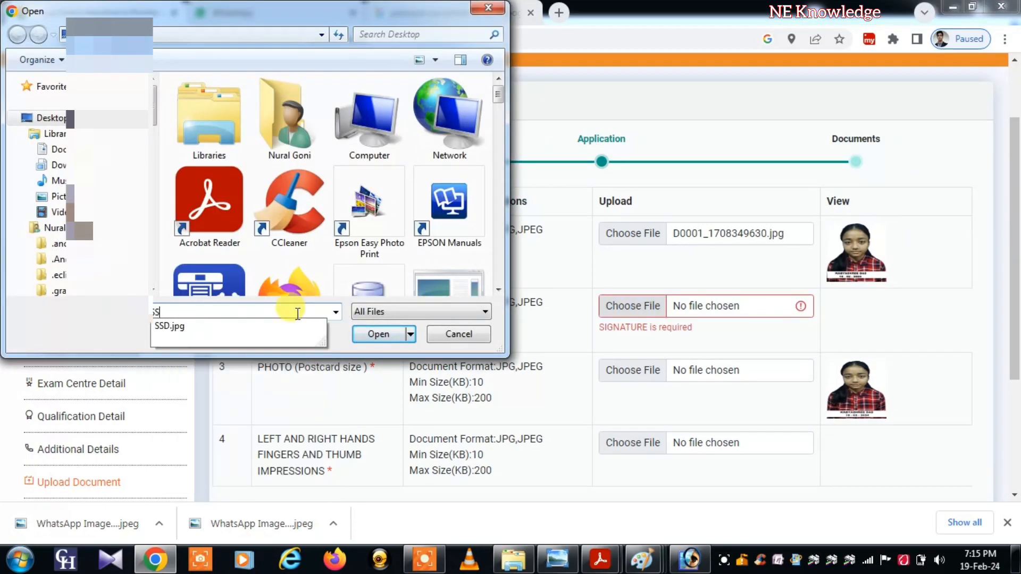
{"action": "left_click", "coordinate": [359, 335]}
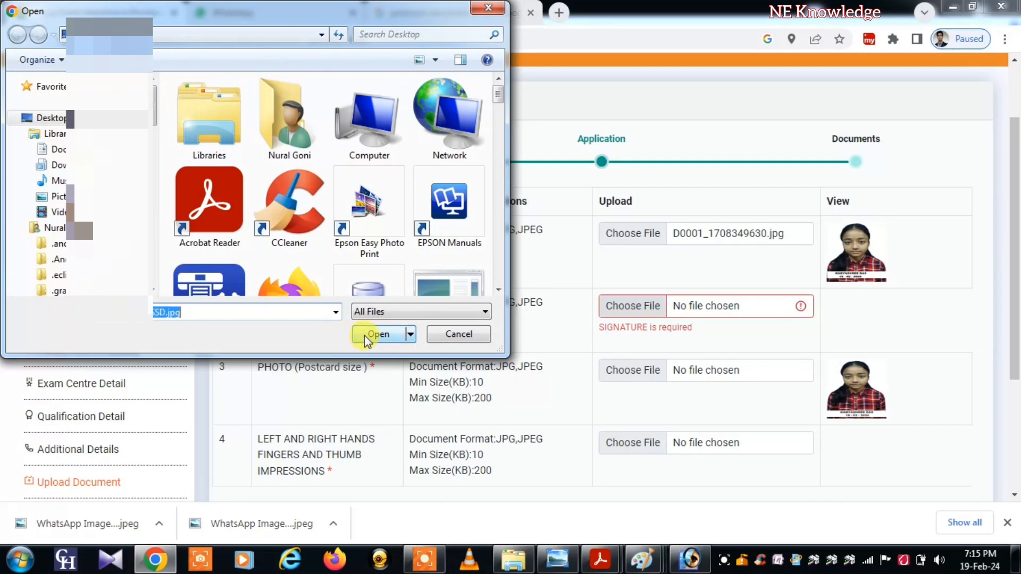
{"action": "left_click", "coordinate": [365, 336]}
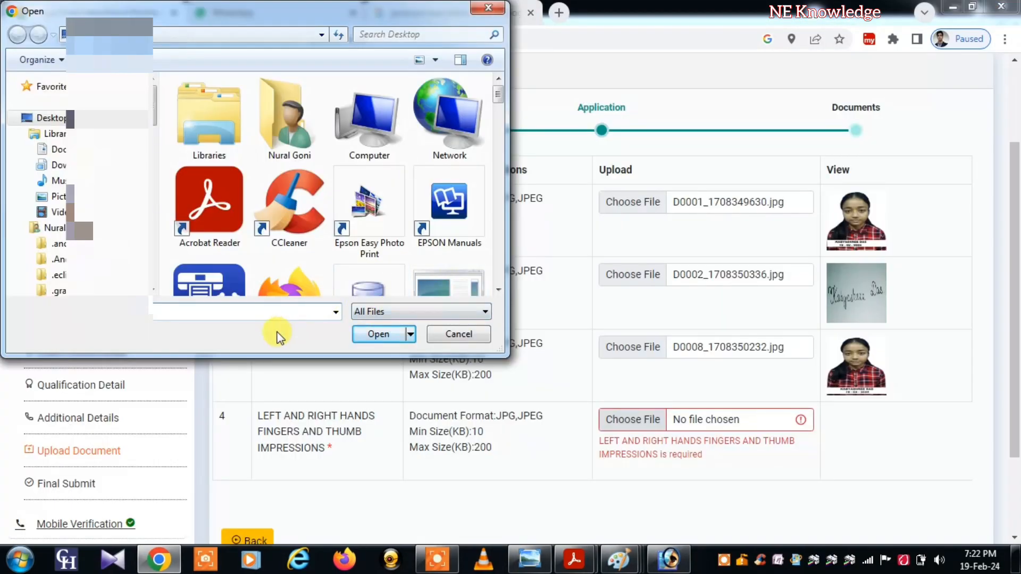
Step: Upload FFR.jpg as the hands fingers and thumb impressions
{"action": "type", "text": "FFR"}
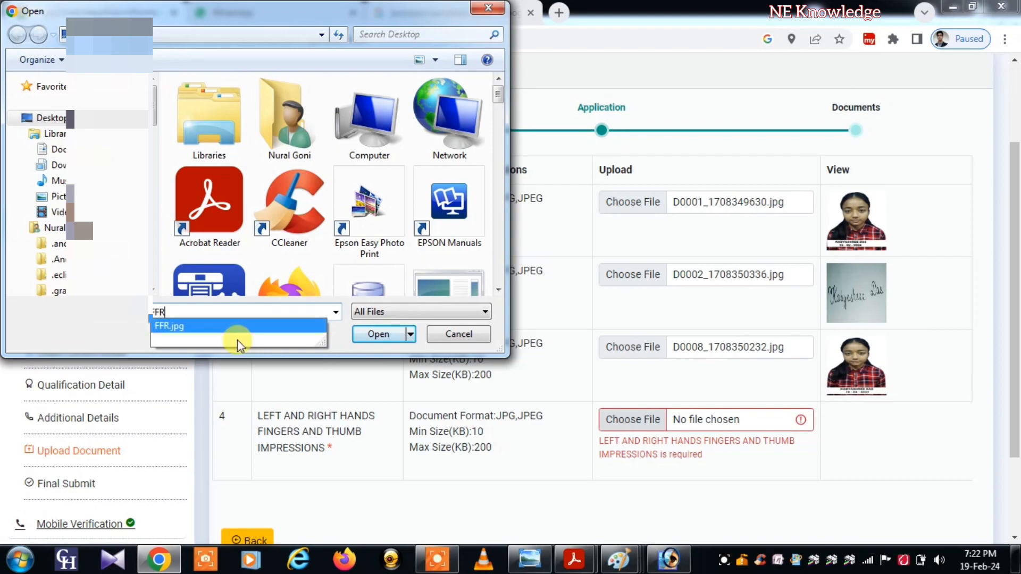
{"action": "left_click", "coordinate": [408, 333]}
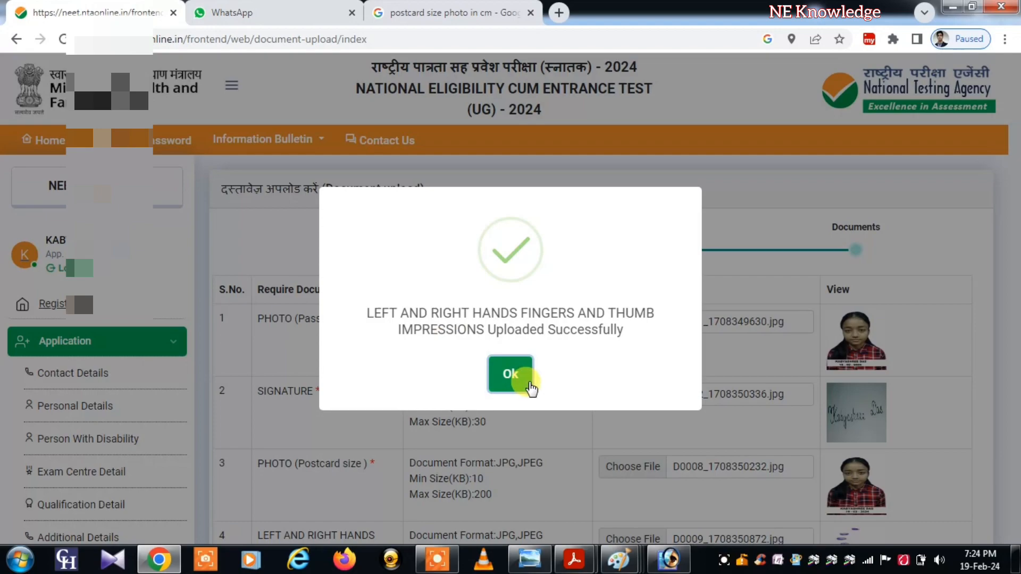
{"action": "left_click", "coordinate": [526, 390]}
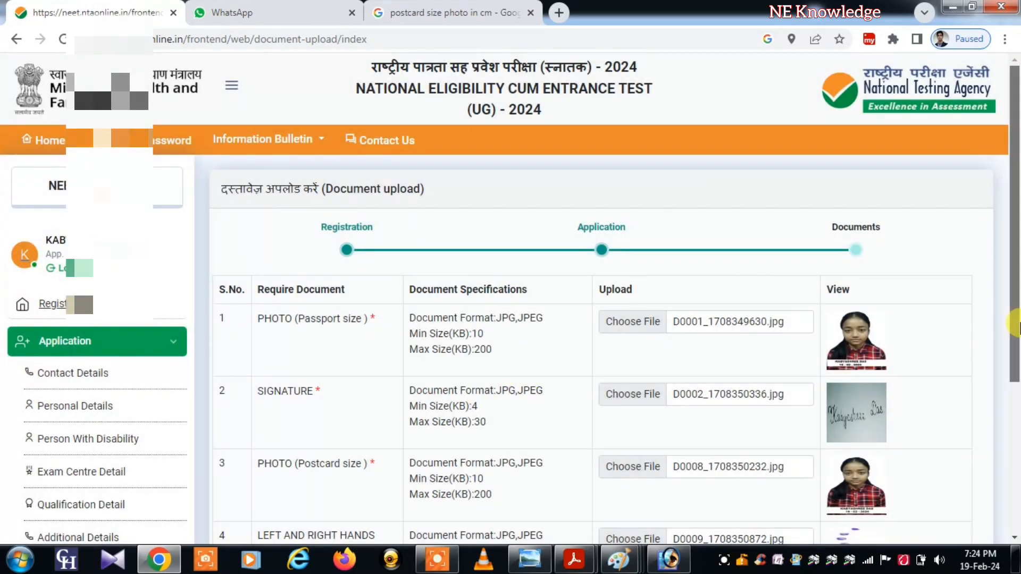
{"action": "left_click_drag", "start_coordinate": [1013, 322], "coordinate": [1016, 419]}
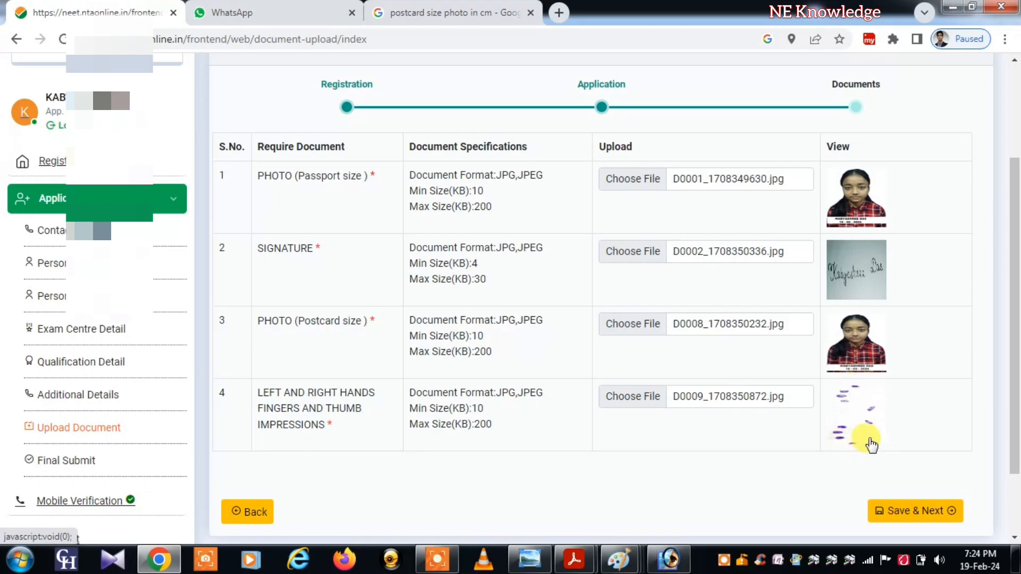
{"action": "scroll", "coordinate": [904, 458], "scroll_direction": "down", "scroll_amount": 2}
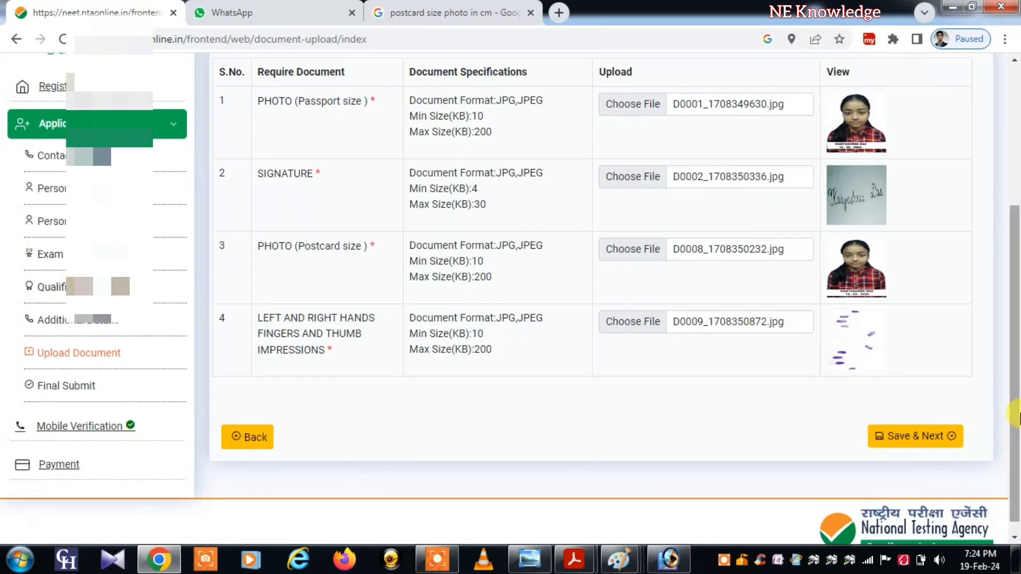
Step: Save documents, confirm date of birth, mother name, gender, mobile and email, then final-submit
{"action": "left_click", "coordinate": [928, 446]}
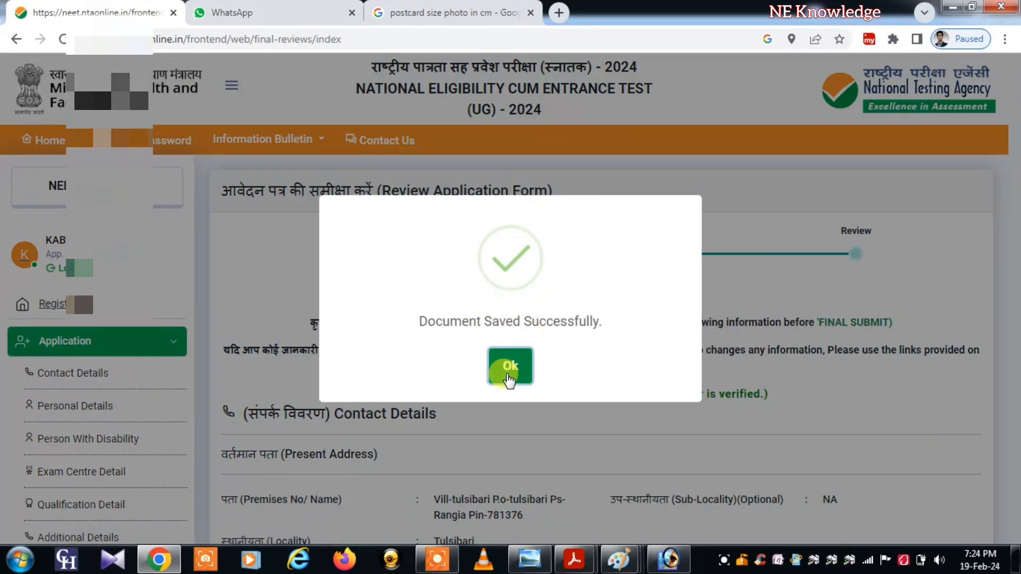
{"action": "left_click", "coordinate": [509, 379]}
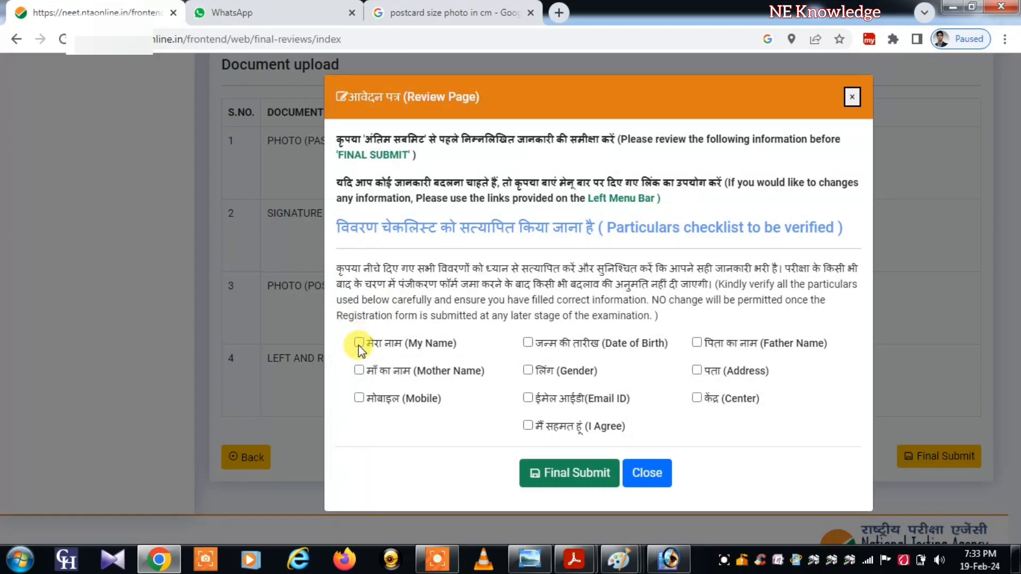
{"action": "left_click", "coordinate": [528, 343]}
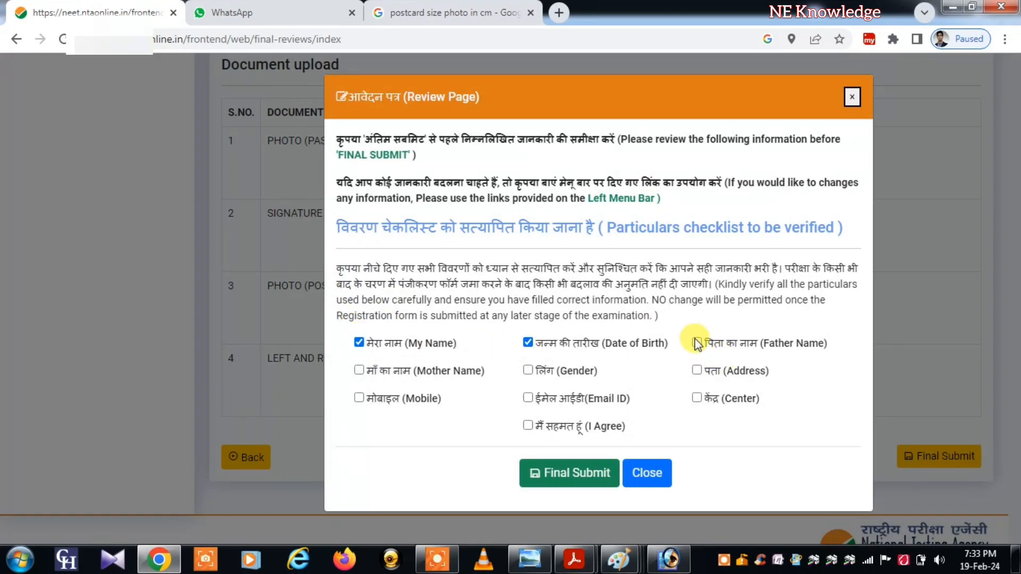
{"action": "left_click", "coordinate": [359, 371]}
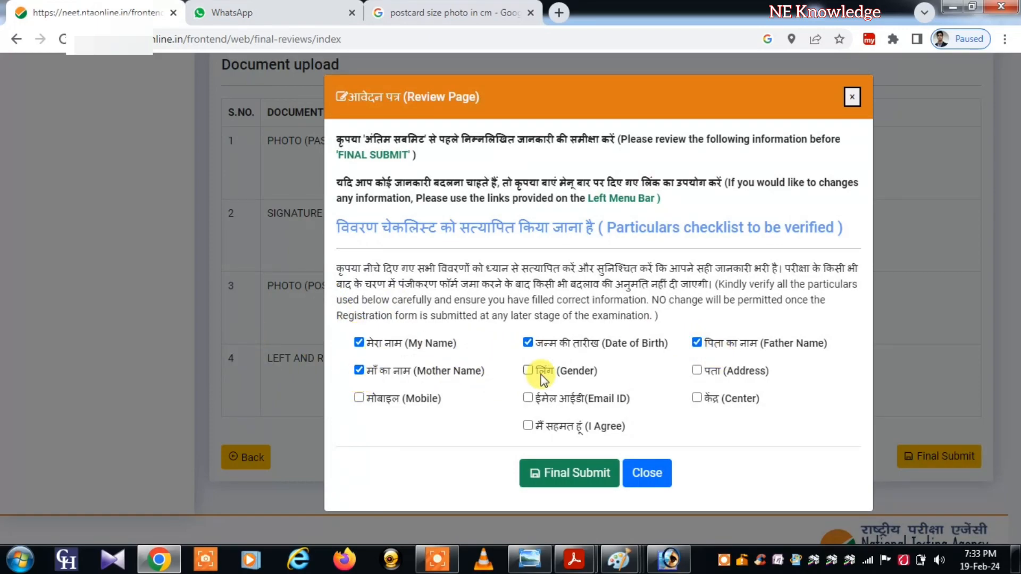
{"action": "left_click", "coordinate": [528, 370]}
{"action": "left_click", "coordinate": [361, 396]}
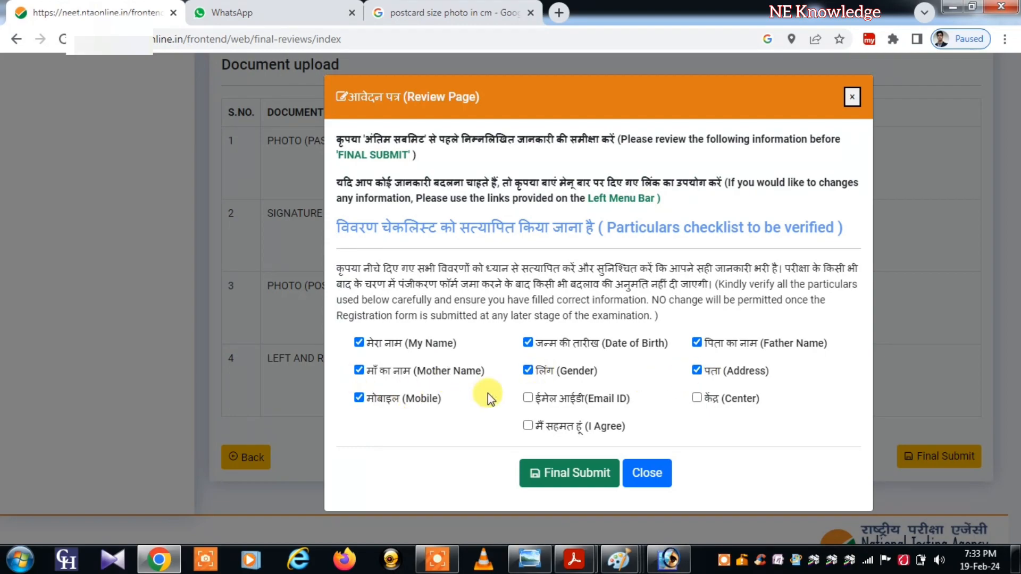
{"action": "left_click", "coordinate": [528, 398]}
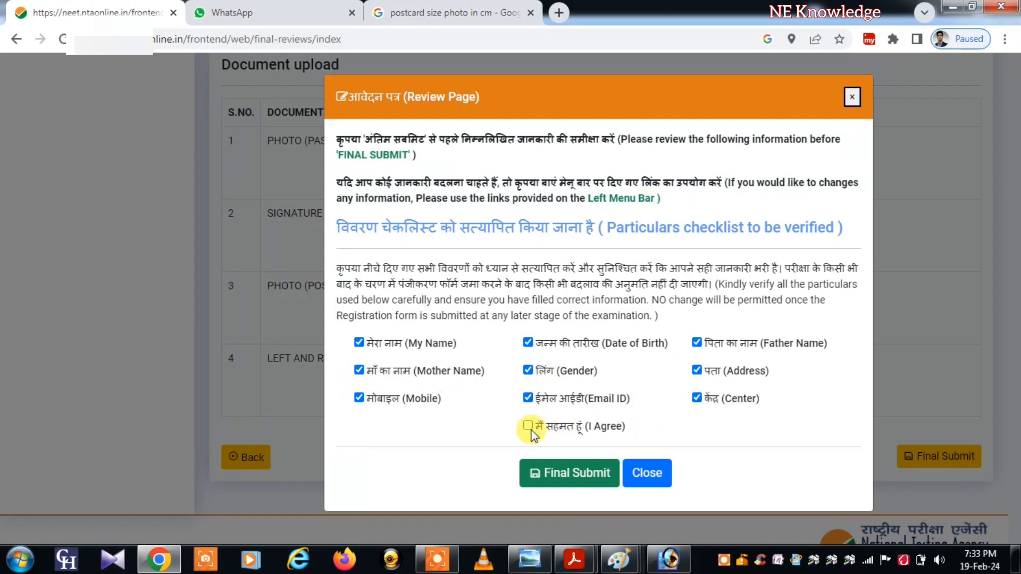
{"action": "left_click", "coordinate": [578, 473]}
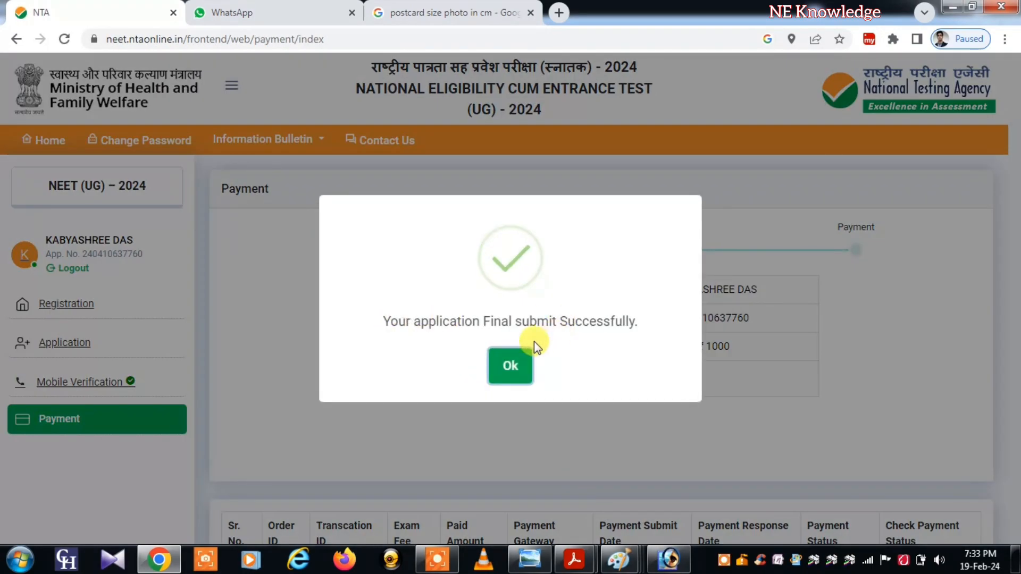
Step: Start paying the ₹1000 application fee from the Payment page via Pay now
{"action": "left_click", "coordinate": [516, 367]}
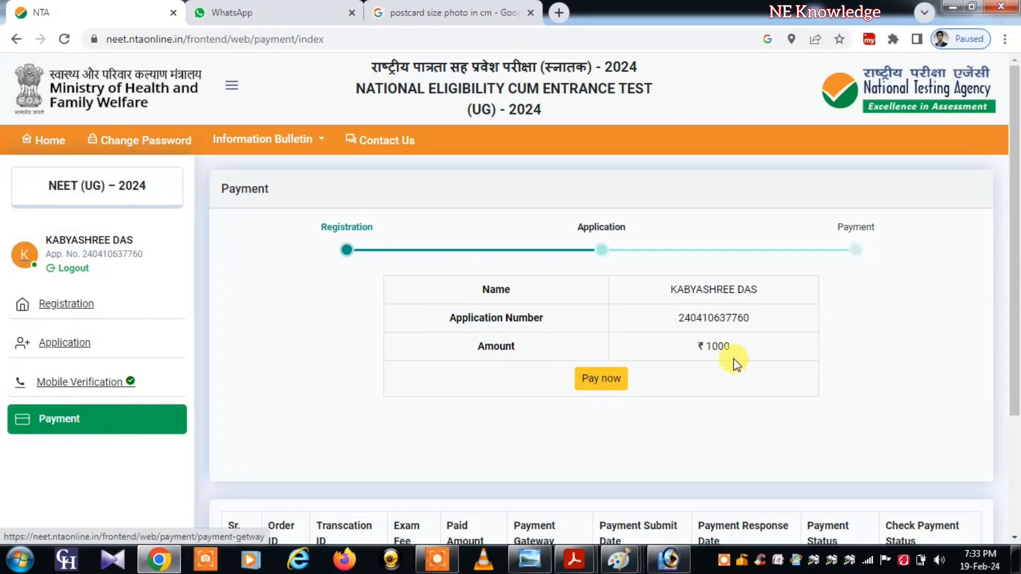
{"action": "scroll", "coordinate": [1016, 356], "scroll_direction": "down", "scroll_amount": 2}
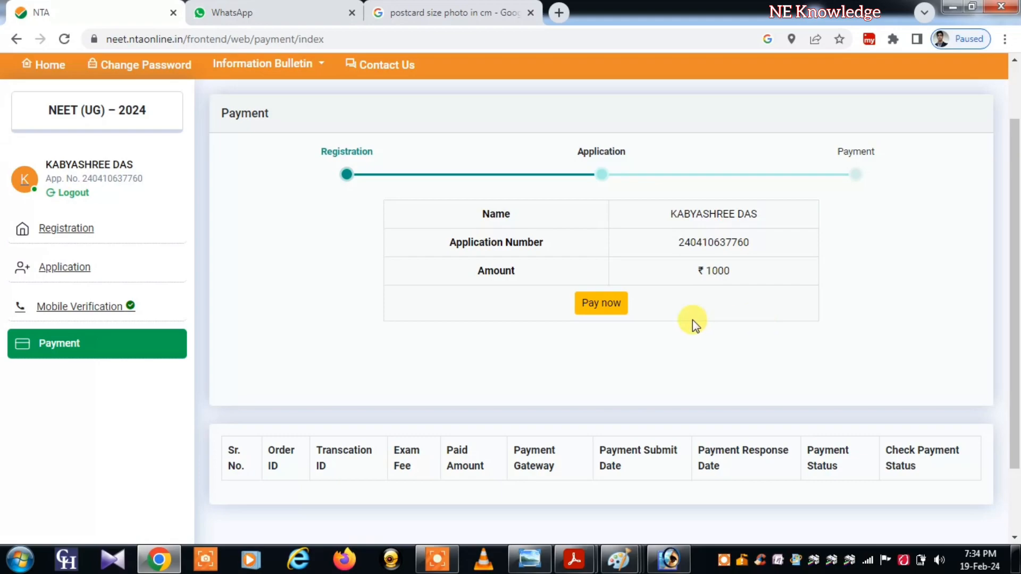
{"action": "scroll", "coordinate": [1017, 274], "scroll_direction": "up", "scroll_amount": 1}
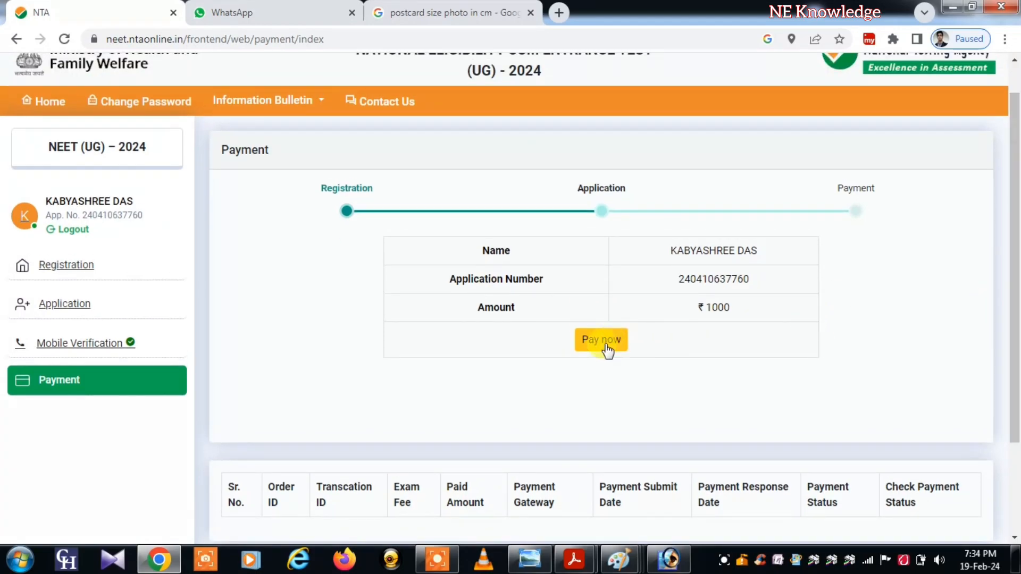
{"action": "left_click", "coordinate": [606, 346]}
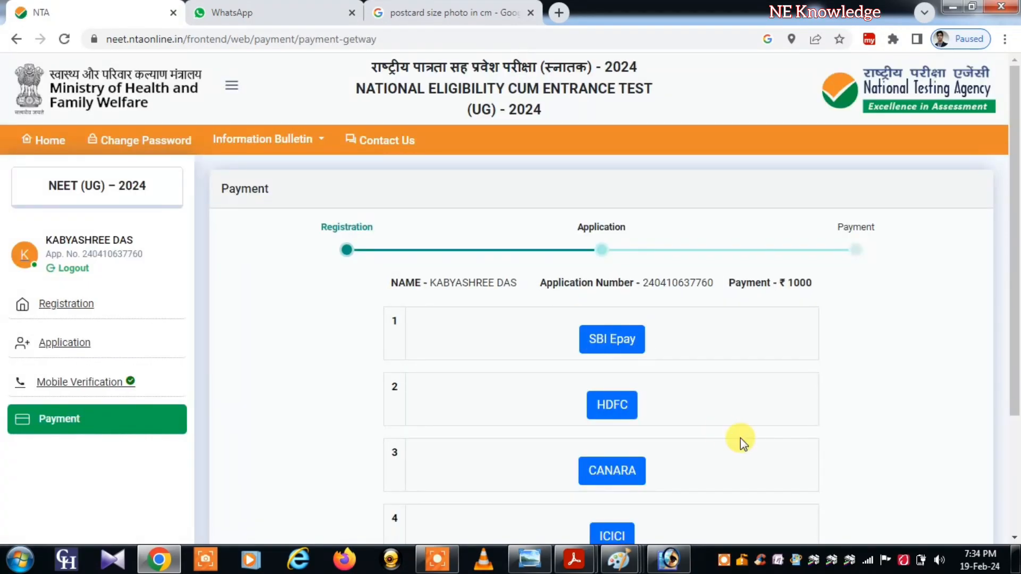
{"action": "left_click_drag", "start_coordinate": [1016, 296], "coordinate": [1017, 330]}
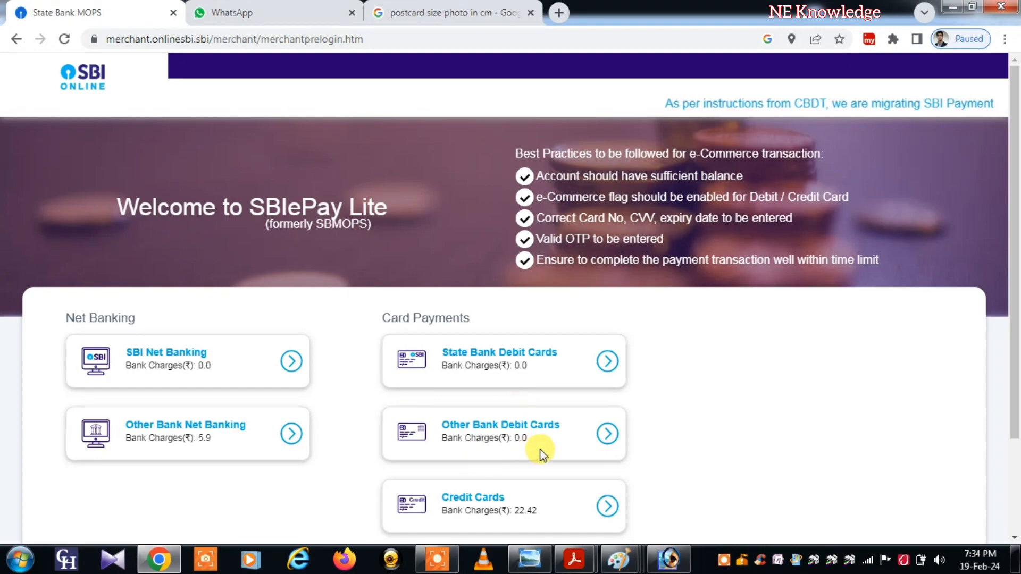
Step: Choose Other Bank Debit Cards on SBIePay Lite to pay the Rs 1000.00 fee by card
{"action": "left_click_drag", "start_coordinate": [1016, 261], "coordinate": [1016, 239]}
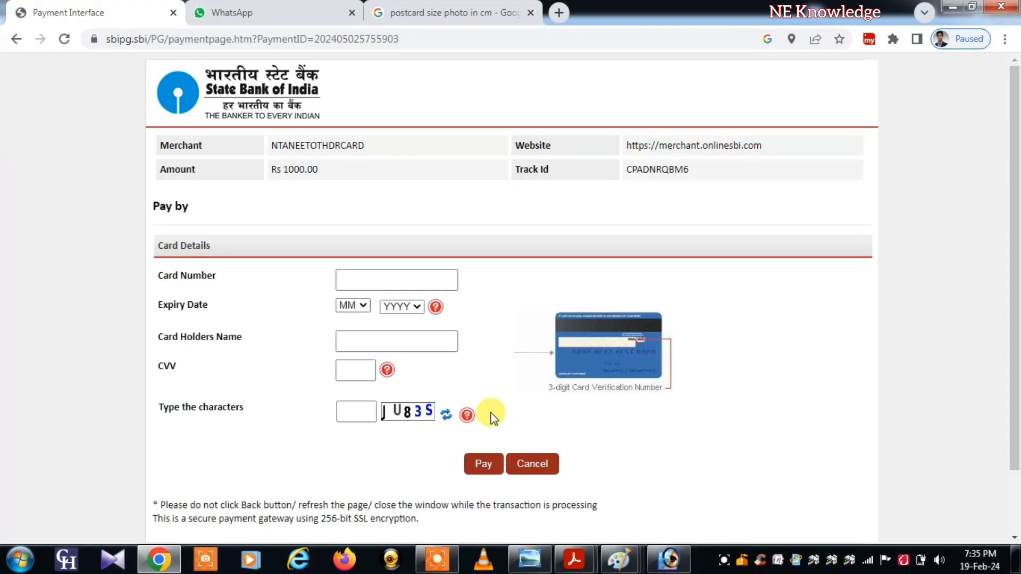